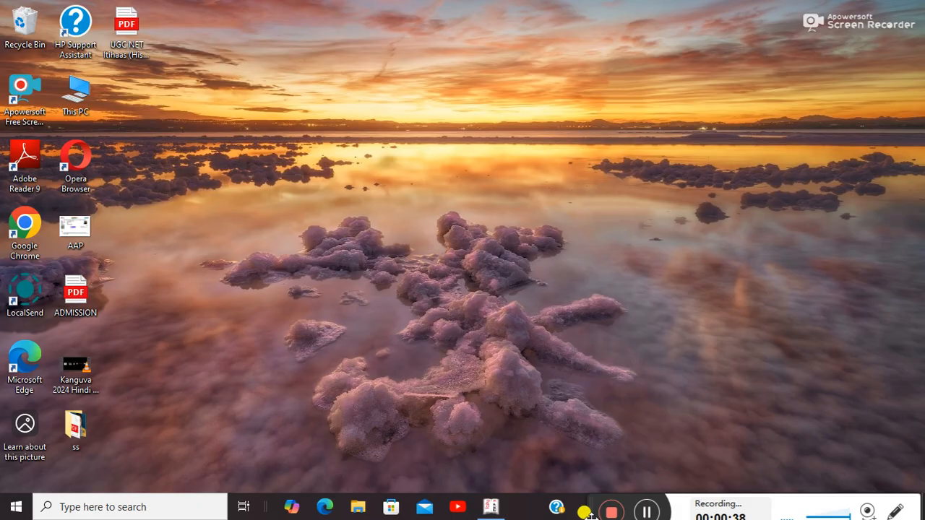
Switch to Tally.ERP 9 and choose to work in Educational Mode.
{"action": "left_click", "coordinate": [498, 507]}
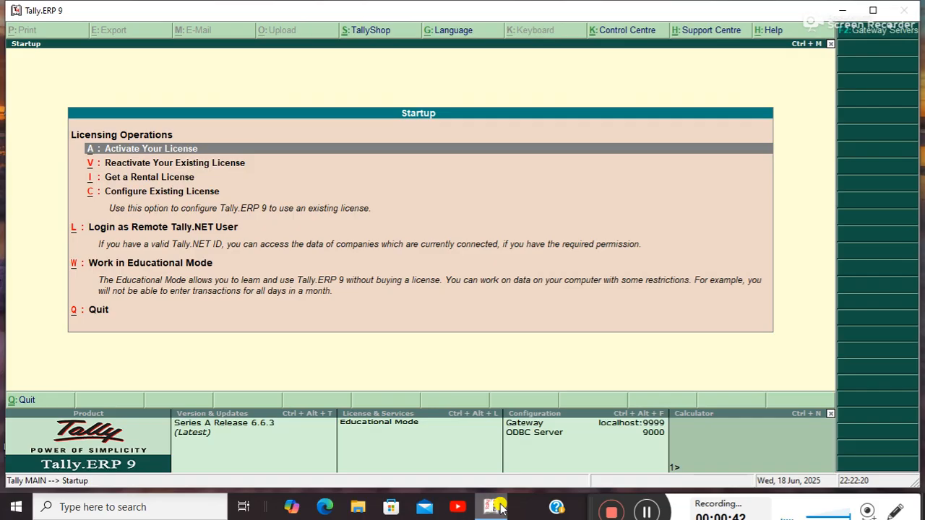
{"action": "key", "text": "Down"}
{"action": "key", "text": "Down"}
{"action": "key", "text": "Down"}
{"action": "key", "text": "Down"}
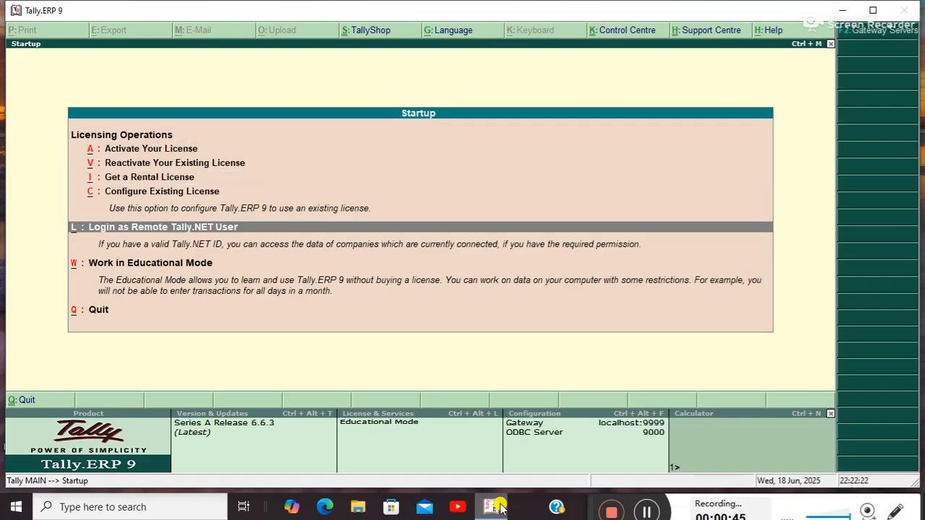
{"action": "key", "text": "Down"}
{"action": "key", "text": "Return"}
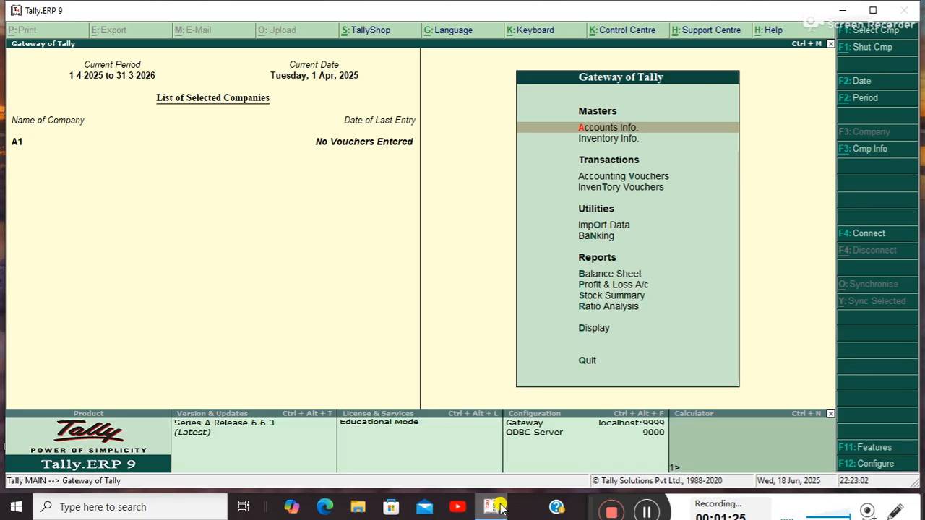
Open the Company Info. options from the Gateway of Tally and maximize the window.
{"action": "key", "text": "alt+F3"}
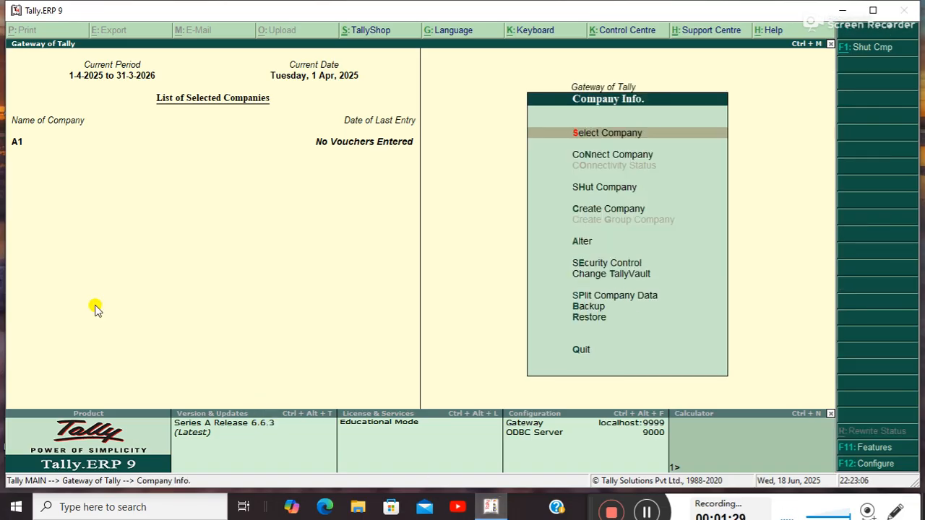
{"action": "double_click", "coordinate": [148, 14]}
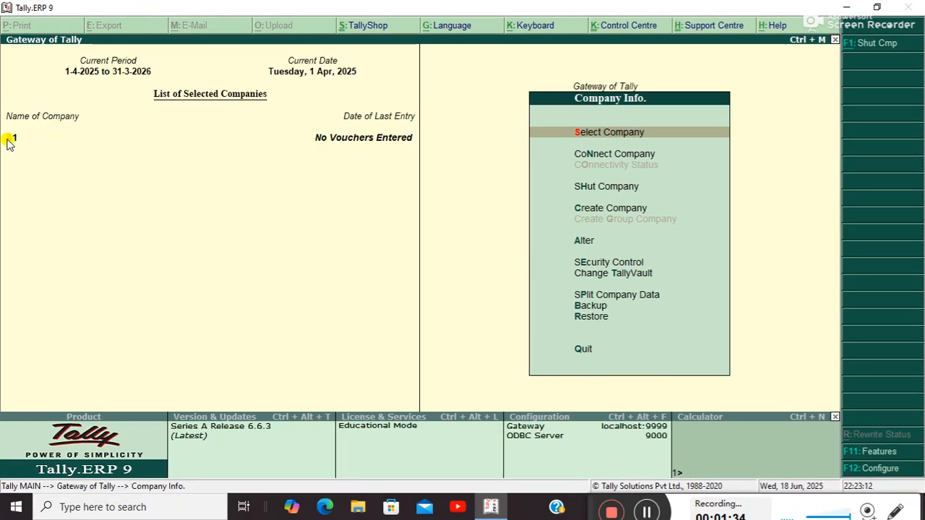
{"action": "left_click", "coordinate": [894, 511]}
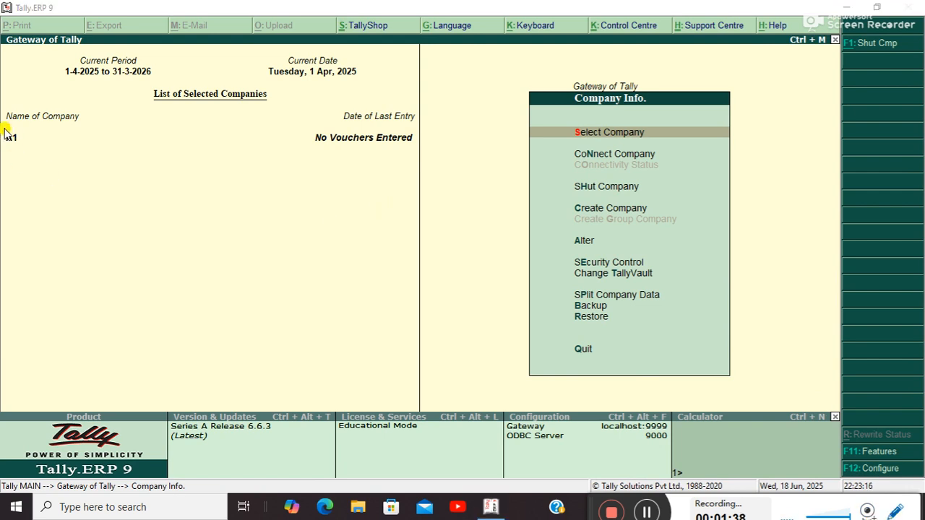
{"action": "left_click", "coordinate": [7, 133]}
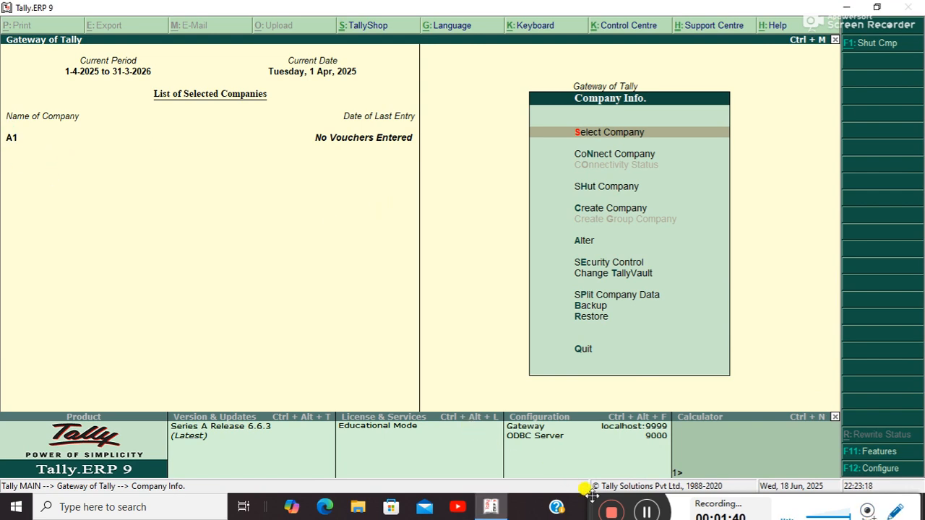
{"action": "left_click_drag", "start_coordinate": [584, 493], "coordinate": [491, 483]}
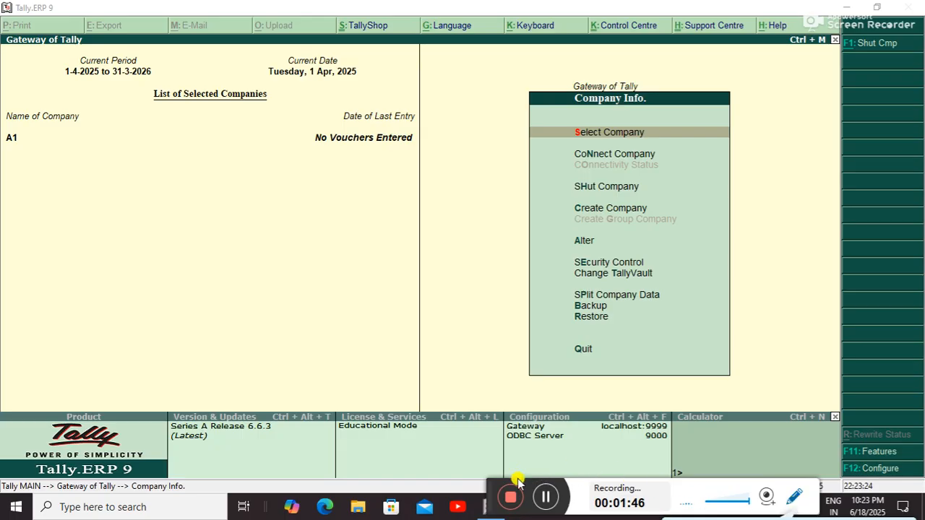
{"action": "left_click_drag", "start_coordinate": [500, 492], "coordinate": [379, 436]}
{"action": "left_click", "coordinate": [672, 441]}
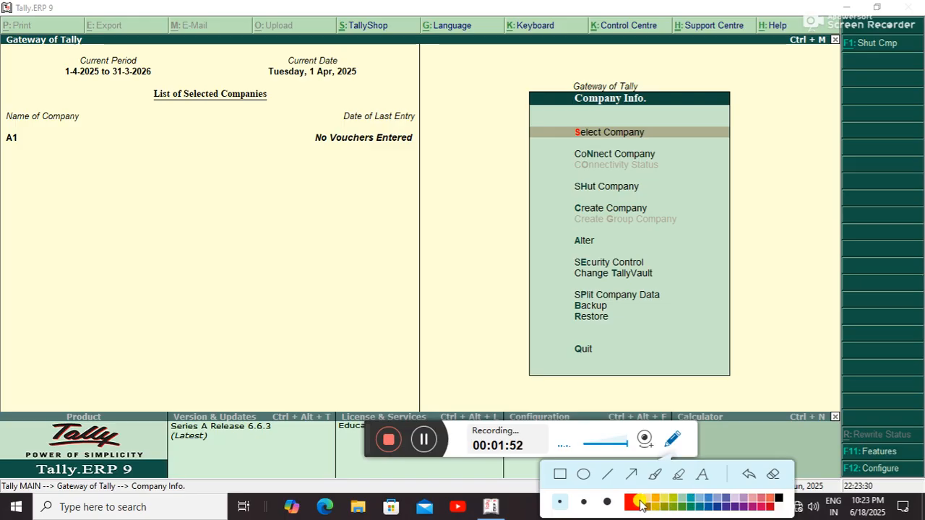
{"action": "left_click", "coordinate": [635, 503]}
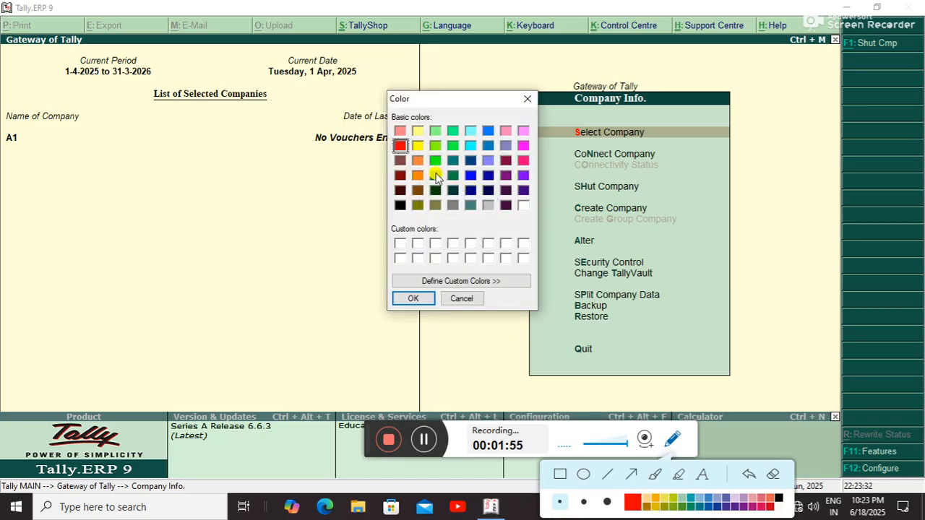
{"action": "left_click", "coordinate": [417, 148]}
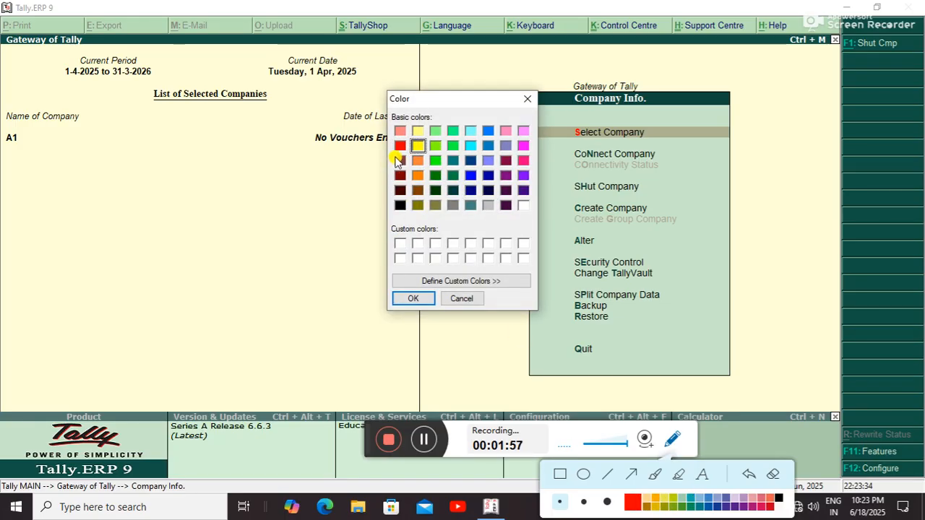
{"action": "left_click", "coordinate": [399, 145]}
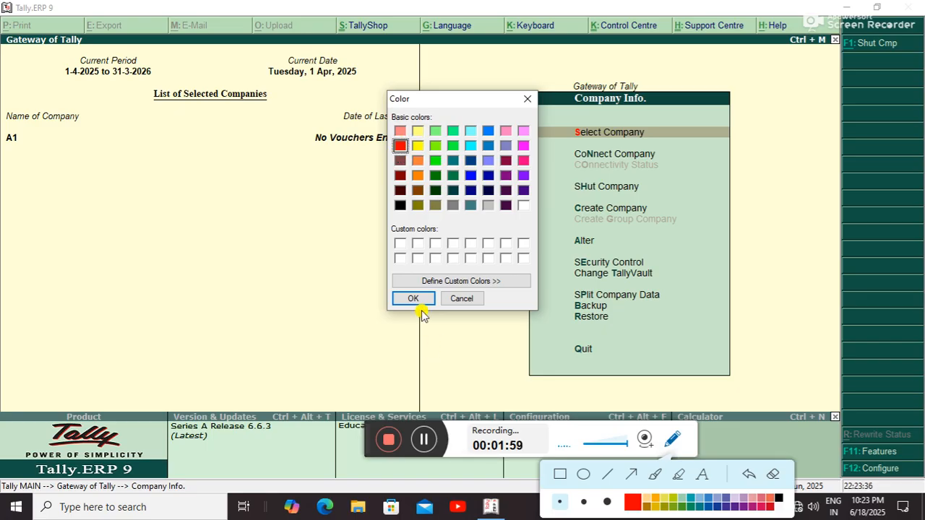
{"action": "left_click", "coordinate": [414, 299]}
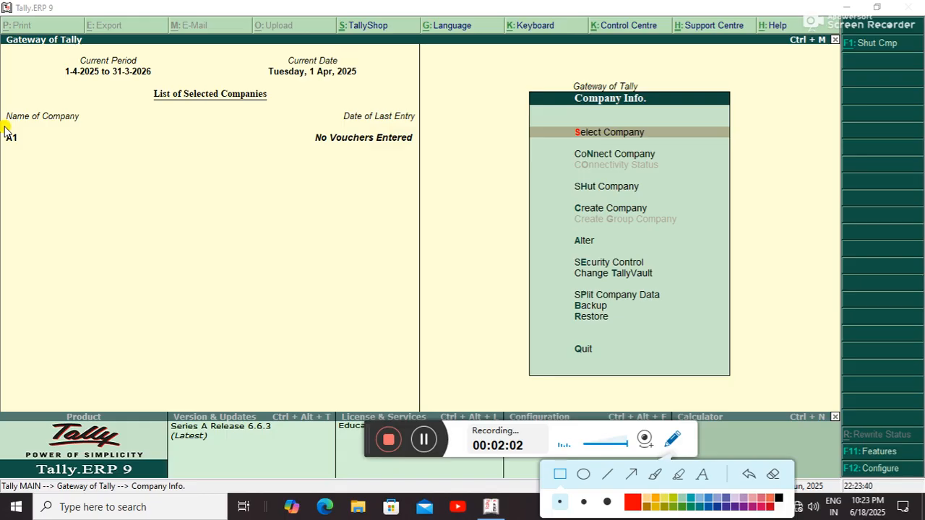
{"action": "mouse_move", "coordinate": [4, 126]}
{"action": "left_mouse_down"}
{"action": "mouse_move", "coordinate": [64, 155]}
{"action": "mouse_move", "coordinate": [47, 152]}
{"action": "left_mouse_up"}
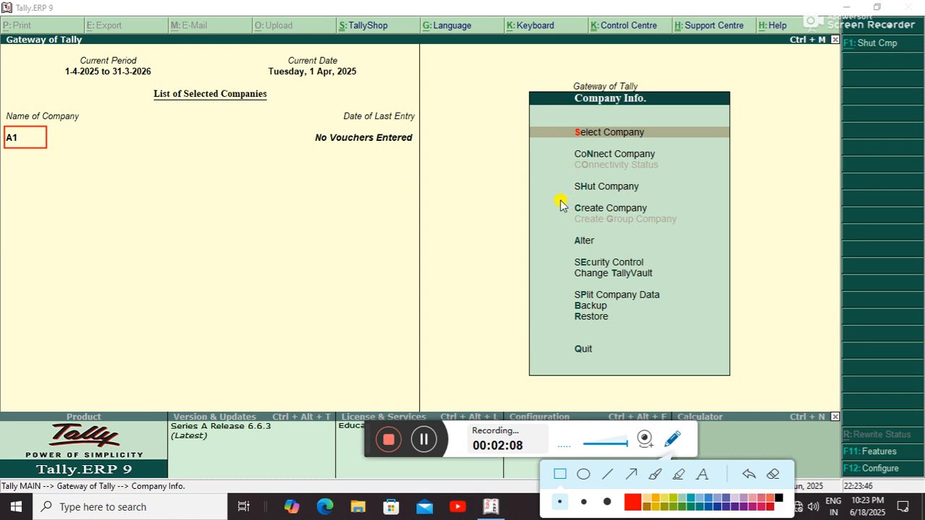
{"action": "left_click_drag", "start_coordinate": [563, 203], "coordinate": [654, 218]}
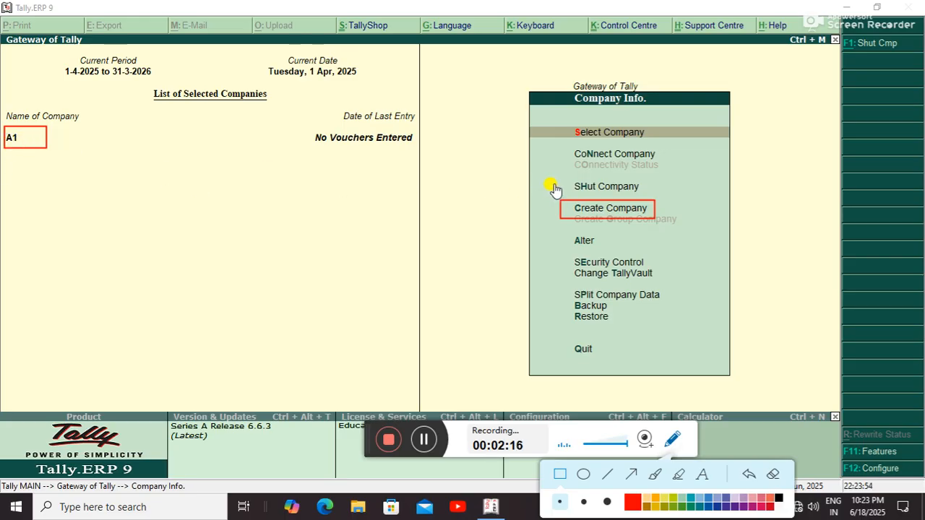
{"action": "left_click_drag", "start_coordinate": [561, 180], "coordinate": [647, 197]}
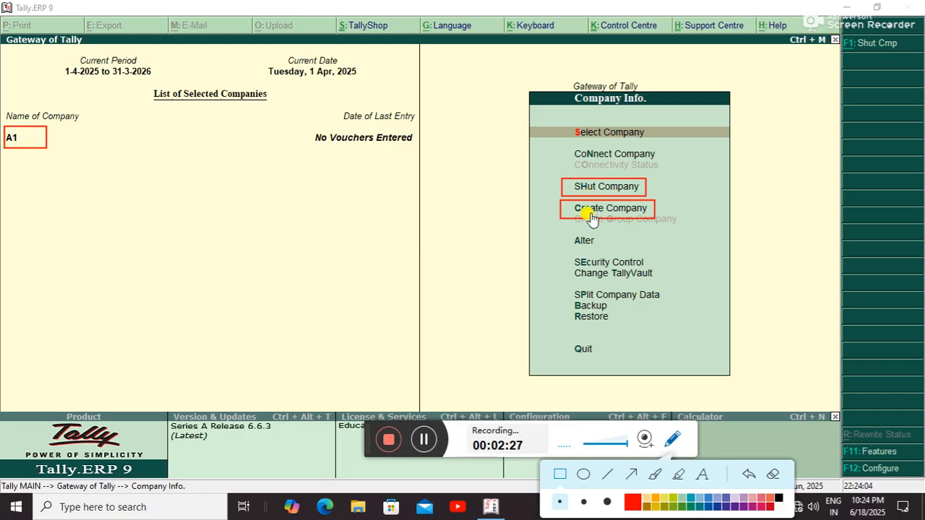
{"action": "left_click_drag", "start_coordinate": [561, 229], "coordinate": [608, 252]}
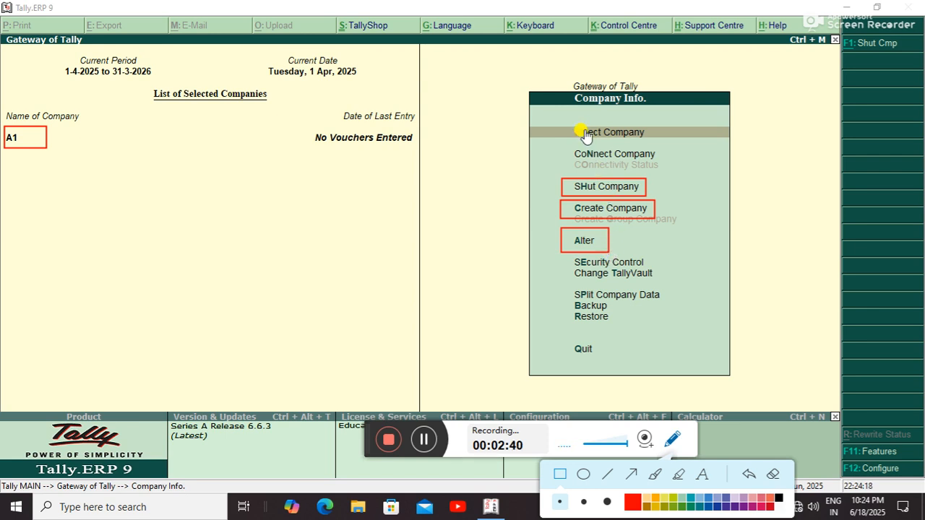
{"action": "left_click_drag", "start_coordinate": [563, 121], "coordinate": [658, 141]}
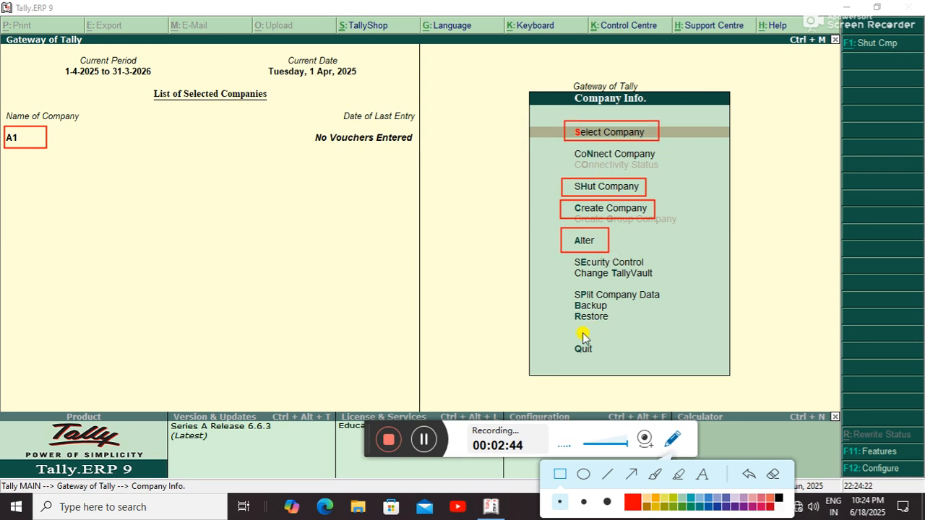
{"action": "left_click_drag", "start_coordinate": [555, 295], "coordinate": [619, 317]}
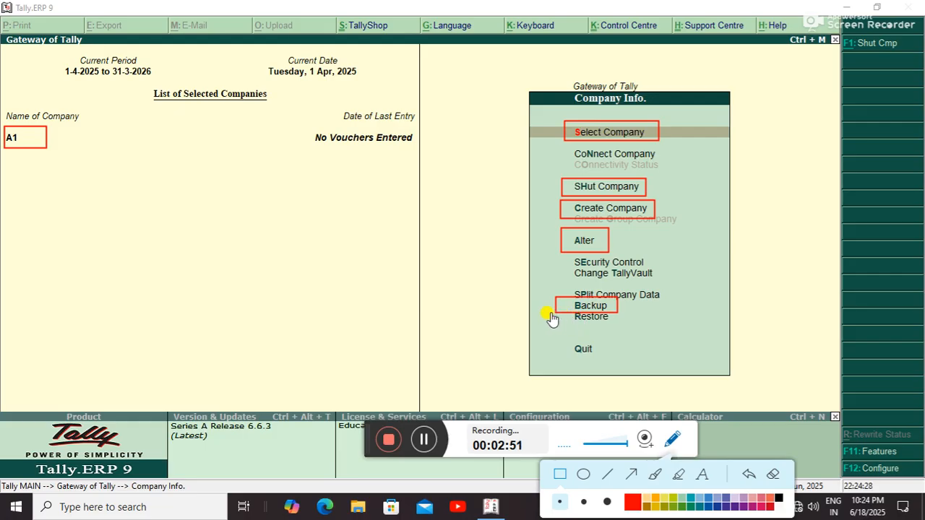
{"action": "left_click_drag", "start_coordinate": [546, 312], "coordinate": [620, 331]}
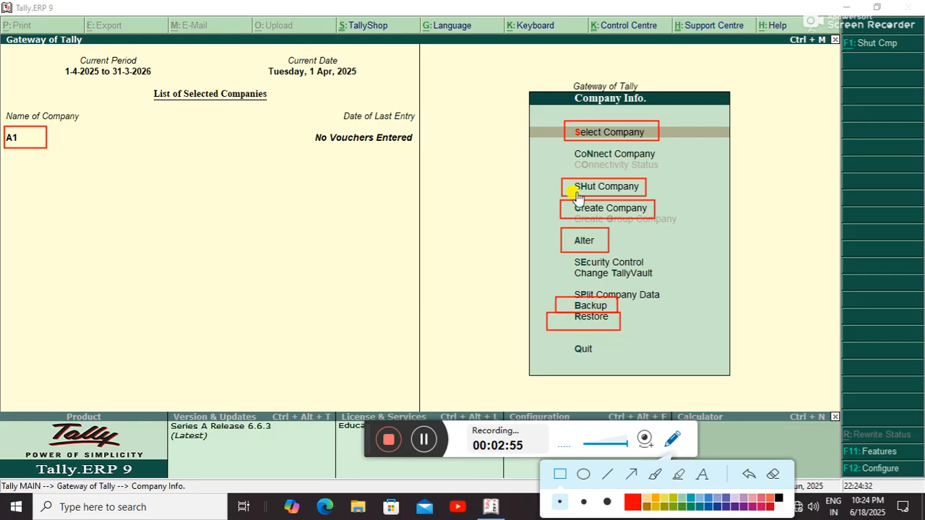
{"action": "left_click_drag", "start_coordinate": [509, 80], "coordinate": [576, 159]}
{"action": "mouse_move", "coordinate": [601, 190]}
{"action": "left_mouse_down"}
{"action": "mouse_move", "coordinate": [716, 301]}
{"action": "mouse_move", "coordinate": [756, 398]}
{"action": "left_mouse_up"}
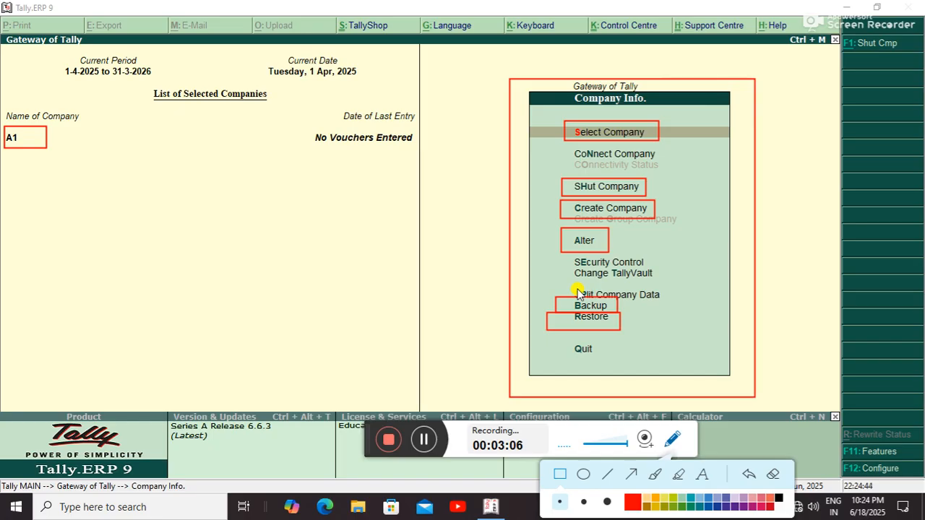
{"action": "left_click", "coordinate": [774, 473]}
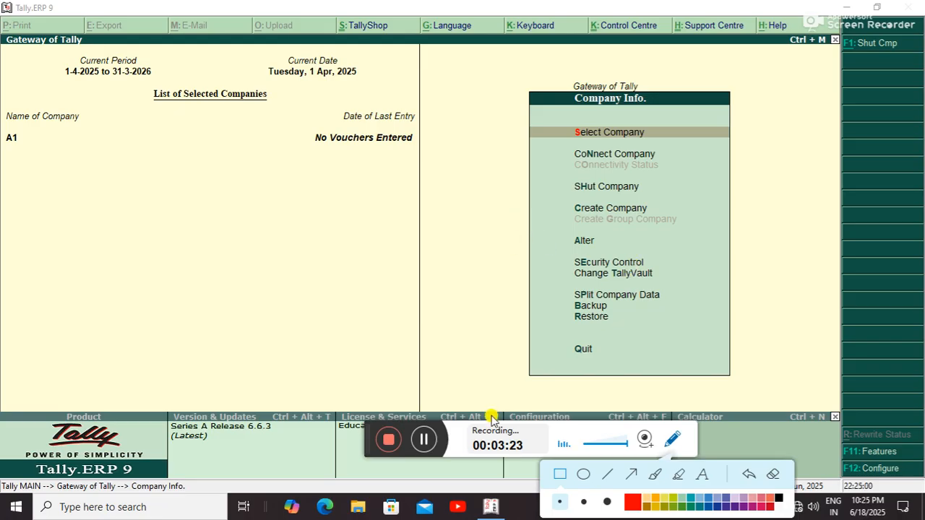
{"action": "left_click", "coordinate": [424, 439]}
{"action": "left_click", "coordinate": [424, 440]}
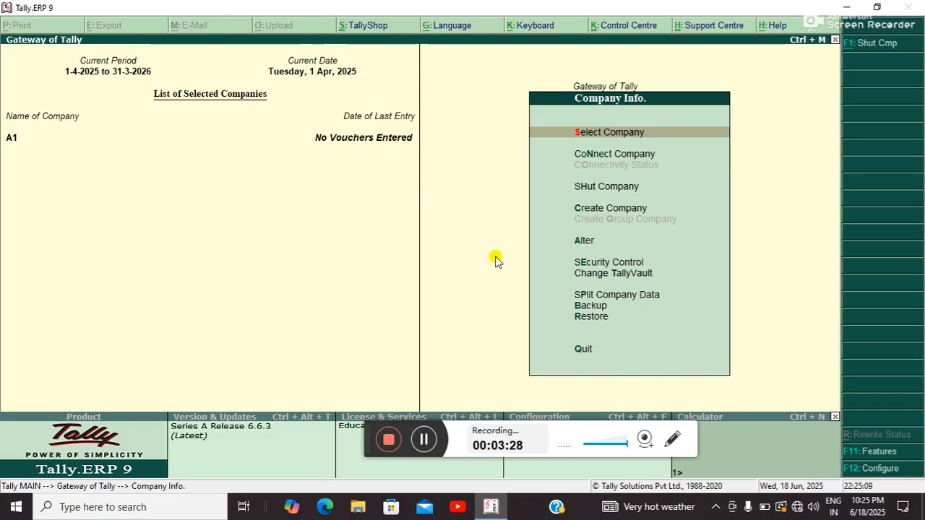
Open the Company Creation form to set up a new company.
{"action": "key", "text": "Down"}
{"action": "key", "text": "Down"}
{"action": "key", "text": "Down"}
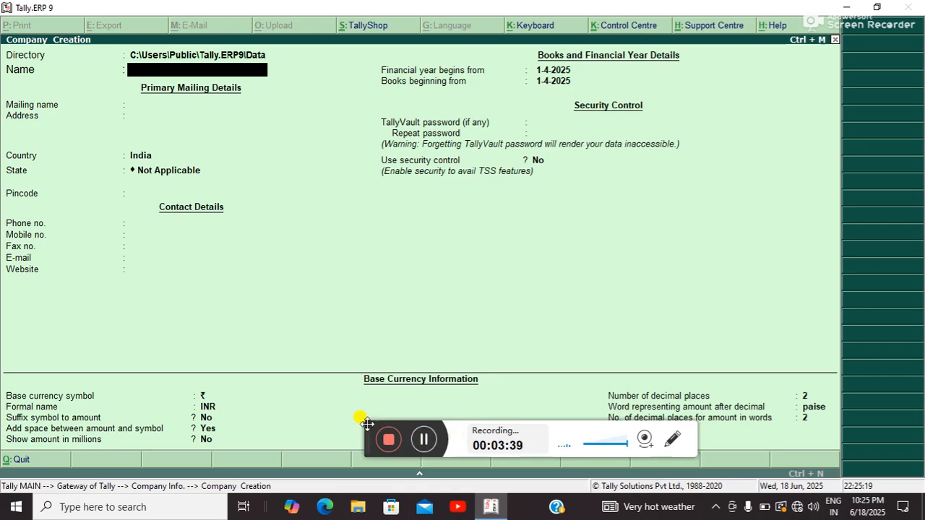
{"action": "left_click_drag", "start_coordinate": [456, 439], "coordinate": [4, 489]}
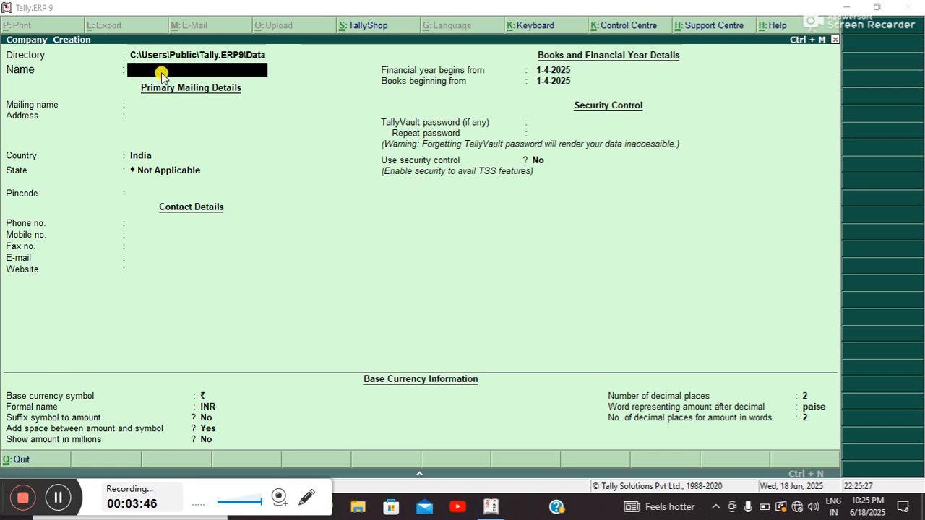
Name the new company Mega Value Pvt.Ltd and accept the same text as its mailing name.
{"action": "type", "text": "M"}
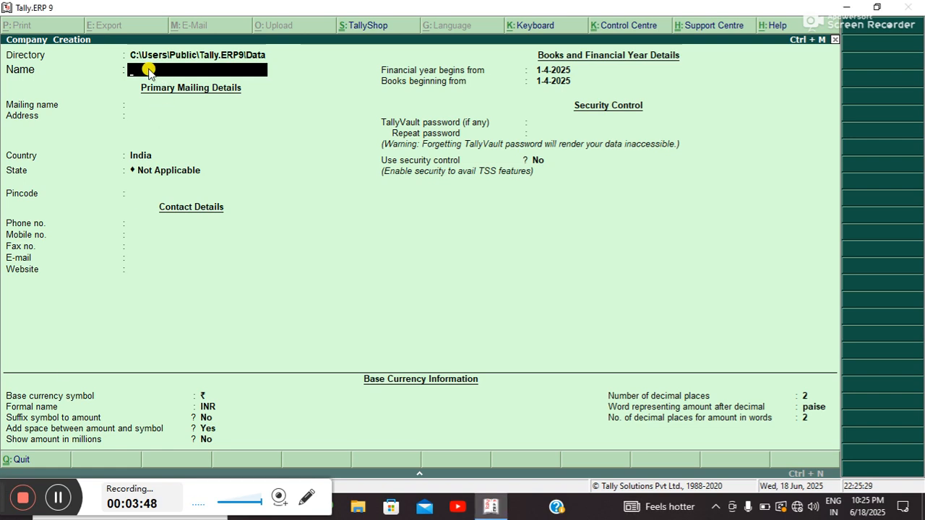
{"action": "type", "text": "eena V"}
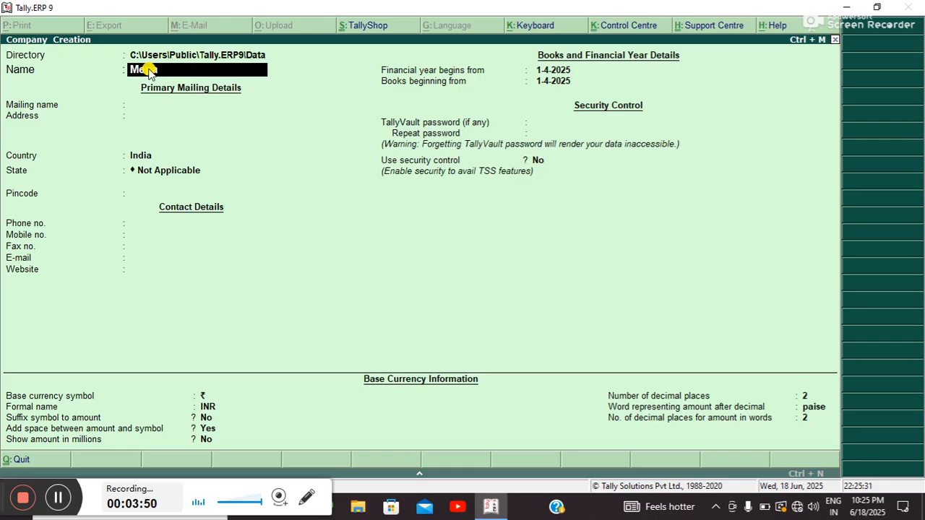
{"action": "type", "text": "alue Pvt"}
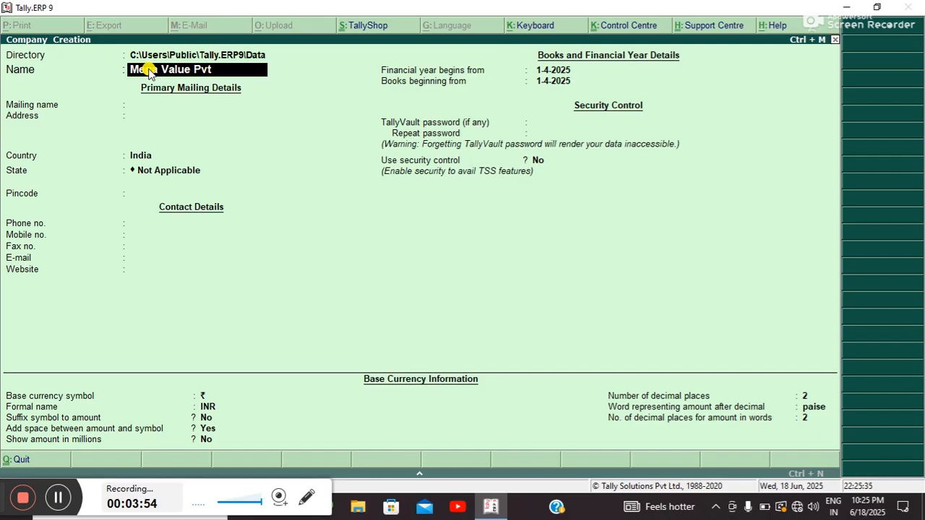
{"action": "type", "text": ".Ltd"}
{"action": "key", "text": "Return"}
{"action": "key", "text": "Return"}
Enter the company's street address and nearby landmark on the first two address lines.
{"action": "type", "text": "D"}
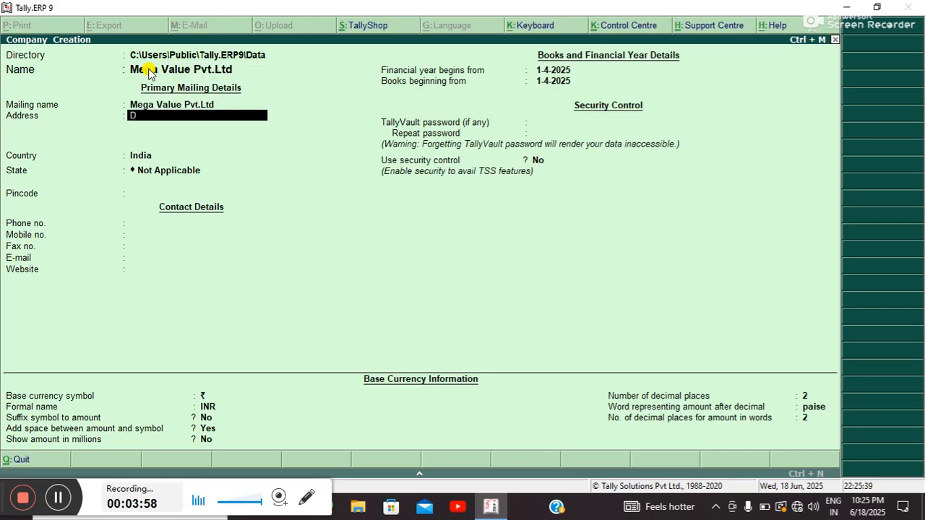
{"action": "type", "text": "haka"}
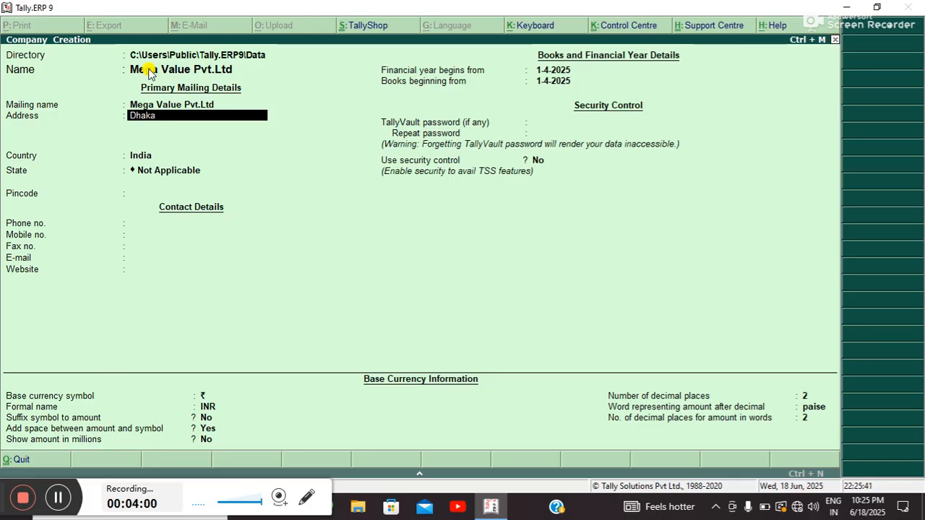
{"action": "type", "text": " Road Mo"}
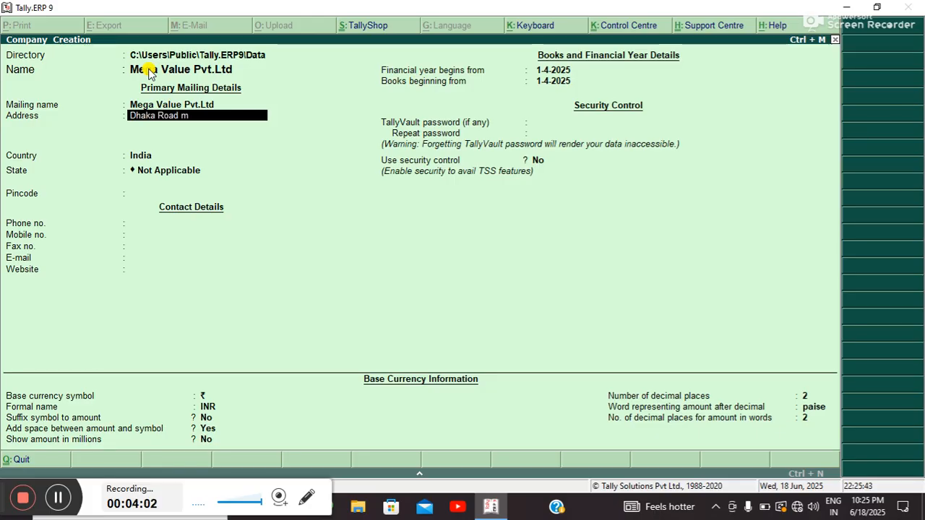
{"action": "type", "text": "y"}
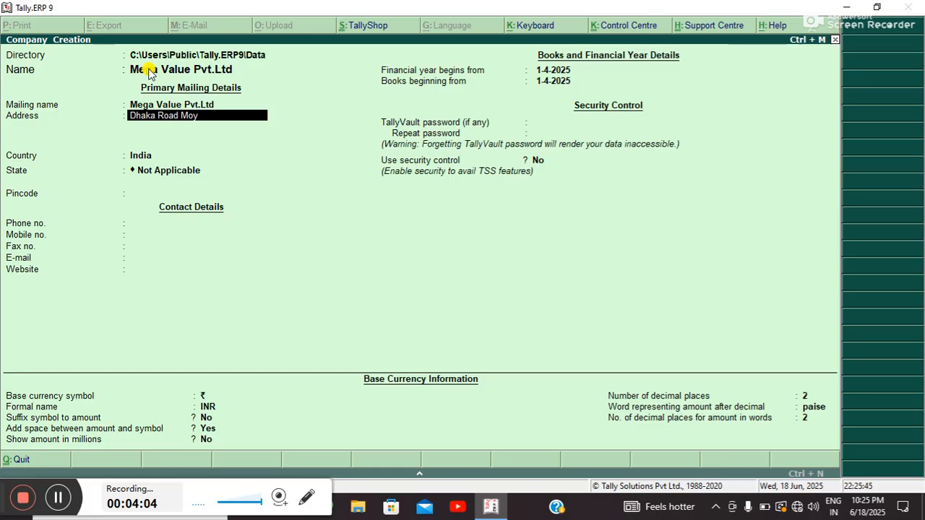
{"action": "key", "text": "BackSpace"}
{"action": "type", "text": "tih"}
{"action": "key", "text": "Return"}
{"action": "type", "text": "N"}
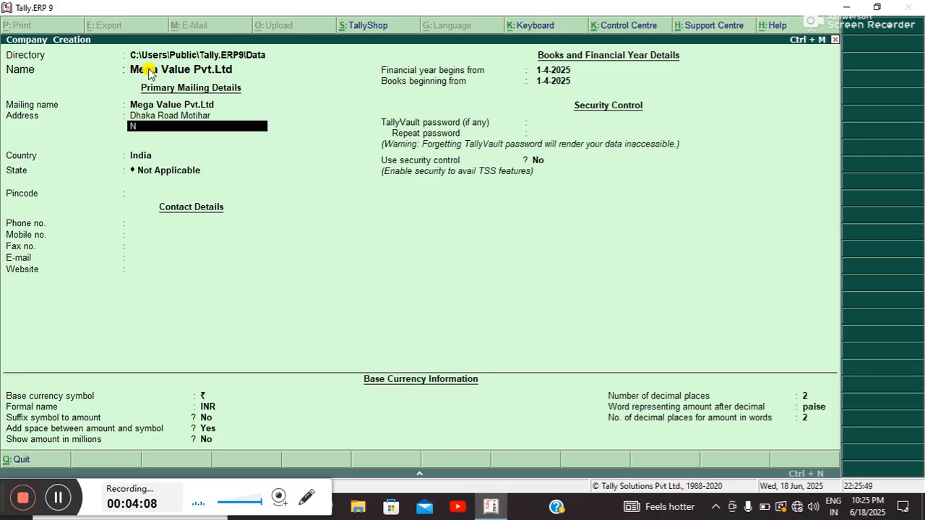
{"action": "type", "text": "ear Mega"}
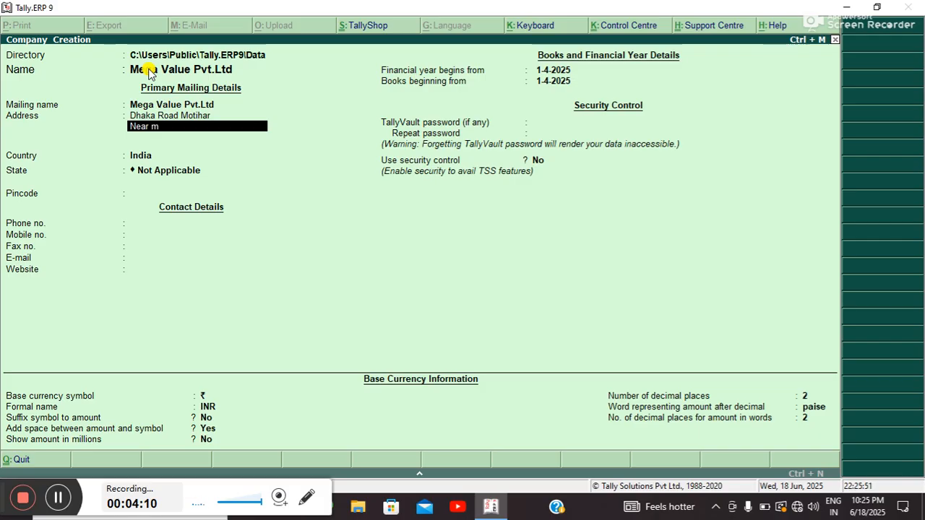
{"action": "key", "text": "Return"}
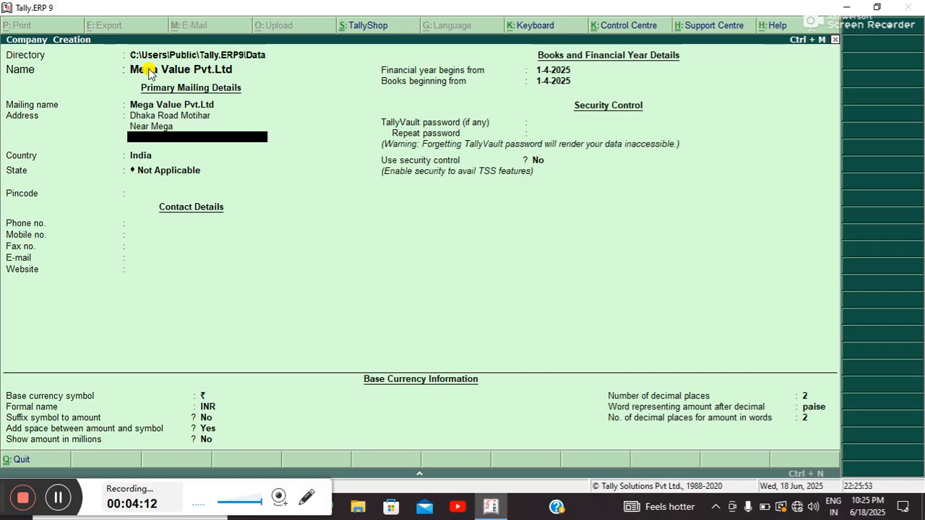
Keep India as the company's country, set the state to Bihar and enter the company's pincode.
{"action": "key", "text": "Return"}
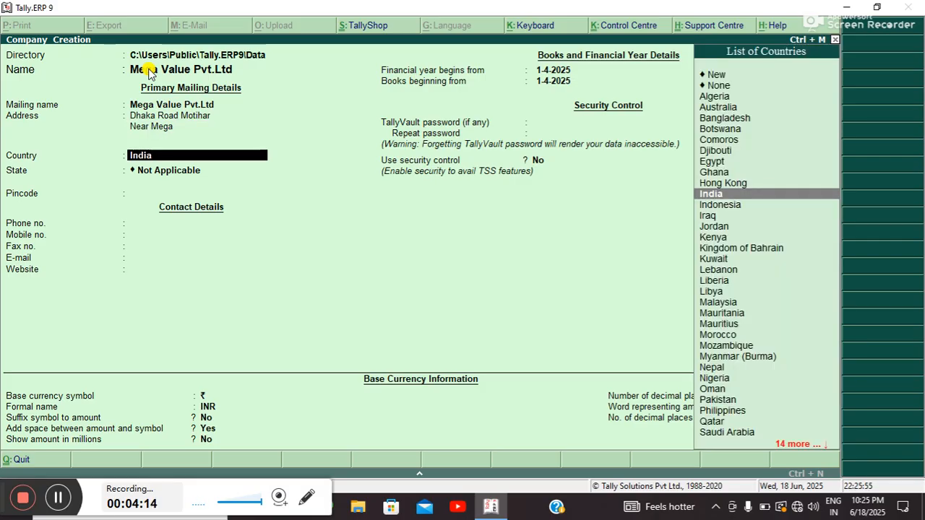
{"action": "key", "text": "Return"}
{"action": "type", "text": "B"}
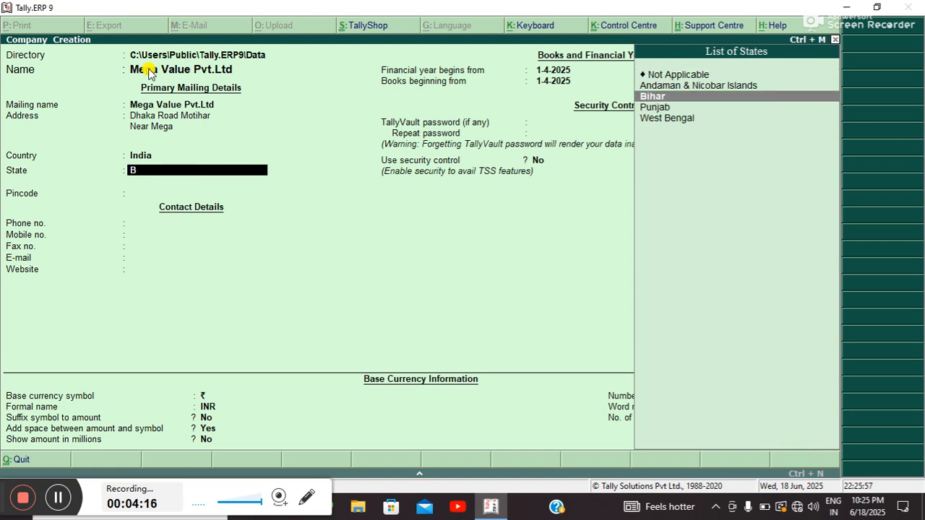
{"action": "key", "text": "Return"}
{"action": "type", "text": "8"}
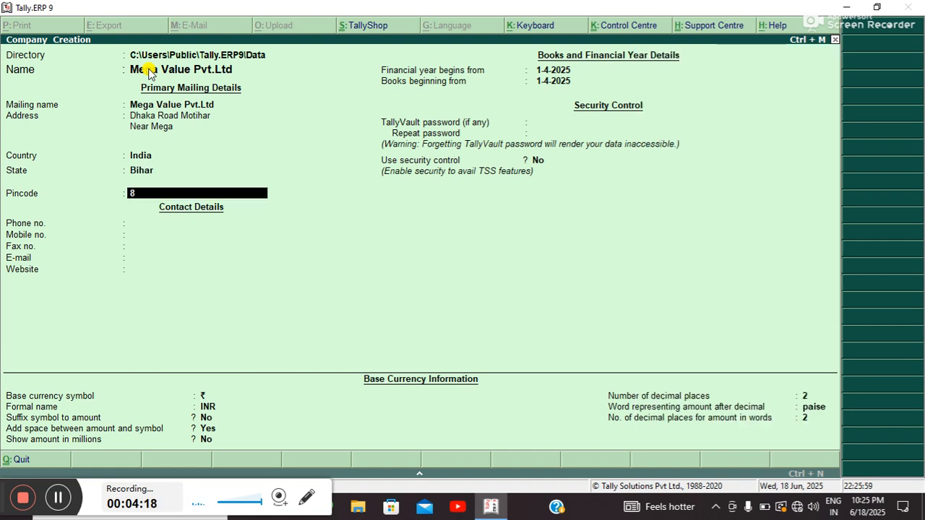
{"action": "type", "text": "45401"}
{"action": "key", "text": "Return"}
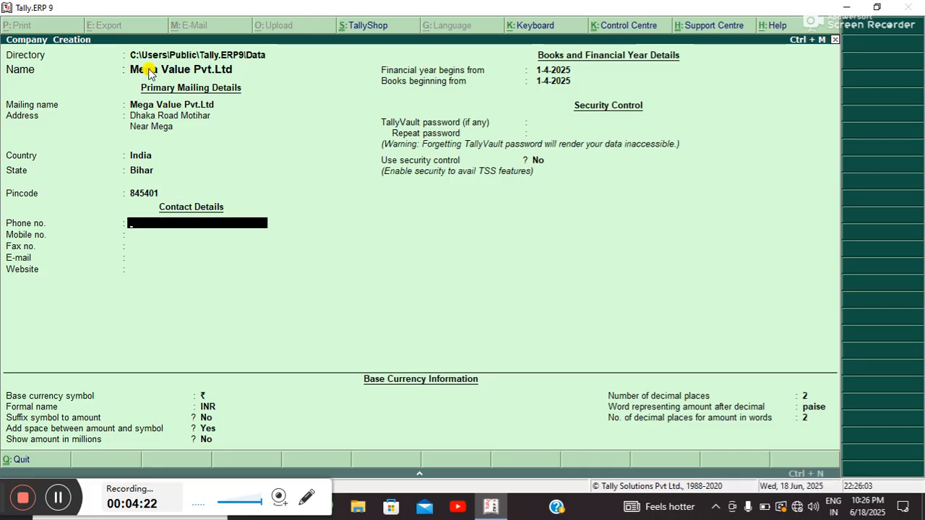
Leave the contact details and TallyVault password blank, keeping the default financial year dates and security control set to No.
{"action": "key", "text": "Return"}
{"action": "key", "text": "Return"}
{"action": "key", "text": "Return"}
{"action": "key", "text": "Return"}
{"action": "key", "text": "Return"}
{"action": "key", "text": "Return"}
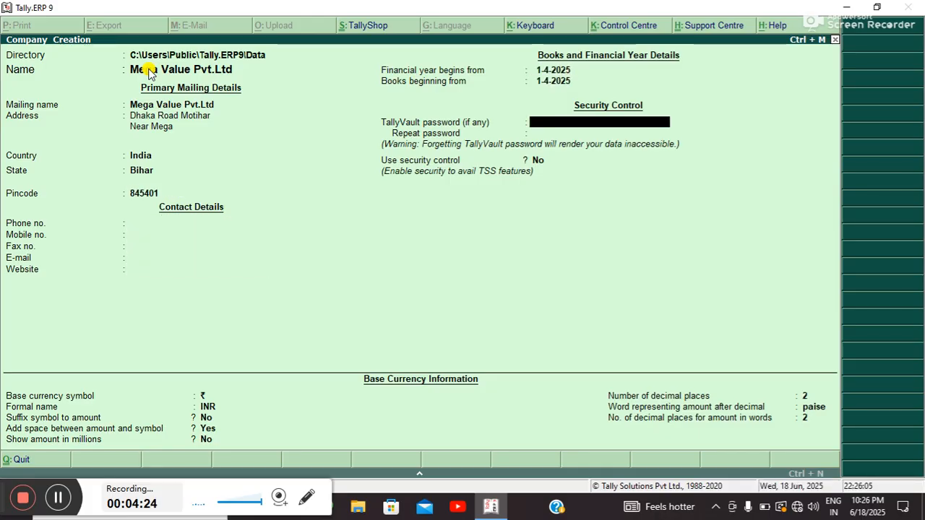
{"action": "key", "text": "Return"}
{"action": "key", "text": "Return"}
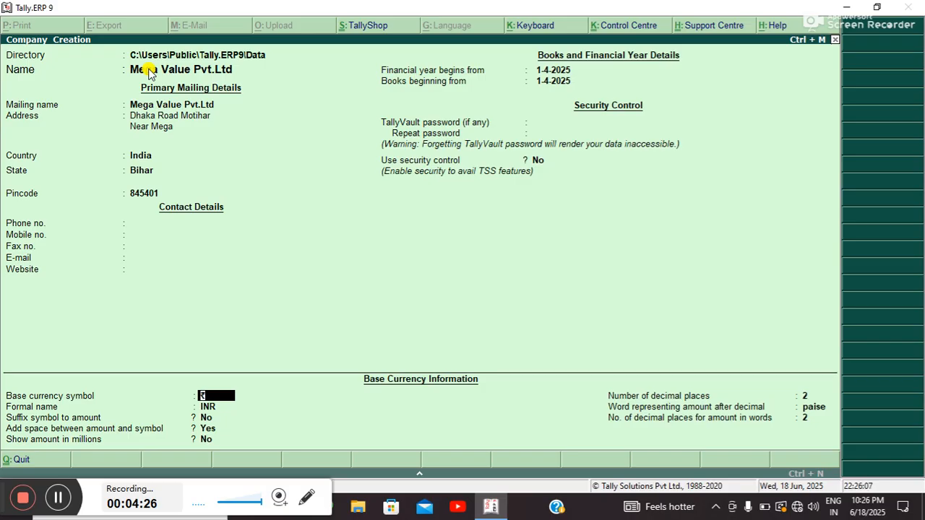
Set the base currency symbol to Rs and its formal name to Rupess.
{"action": "type", "text": "Rs"}
{"action": "key", "text": "Return"}
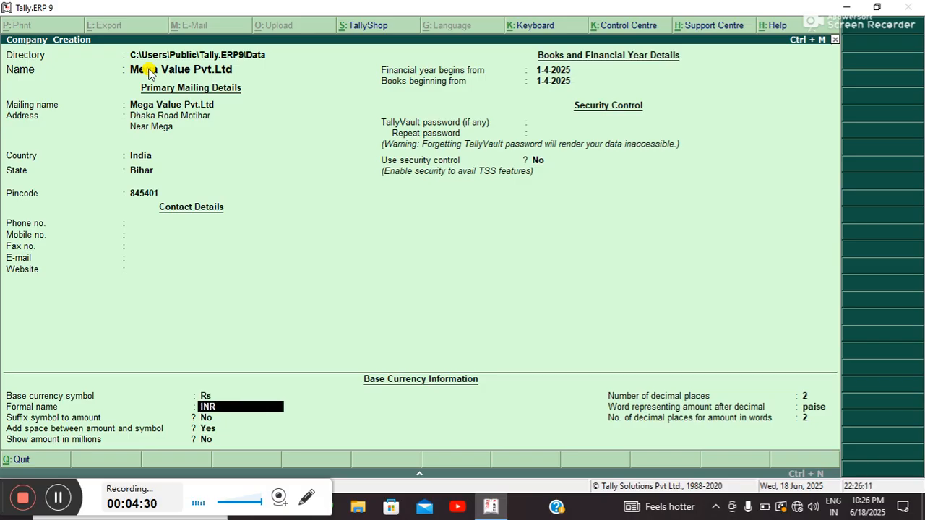
{"action": "type", "text": "Rupess"}
{"action": "key", "text": "Return"}
Accept the remaining base currency defaults and save the new company.
{"action": "key", "text": "Return"}
{"action": "key", "text": "Return"}
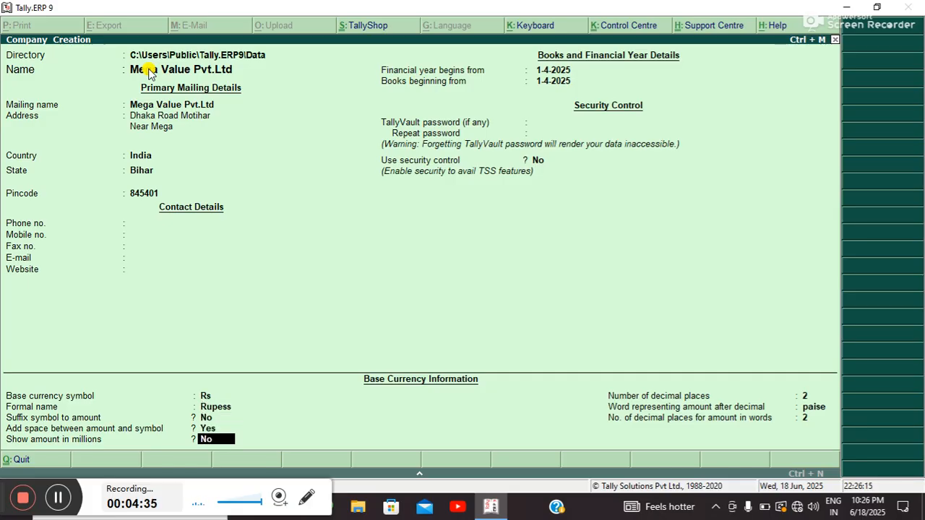
{"action": "key", "text": "Return"}
{"action": "key", "text": "Return"}
{"action": "key", "text": "Return"}
{"action": "key", "text": "Return"}
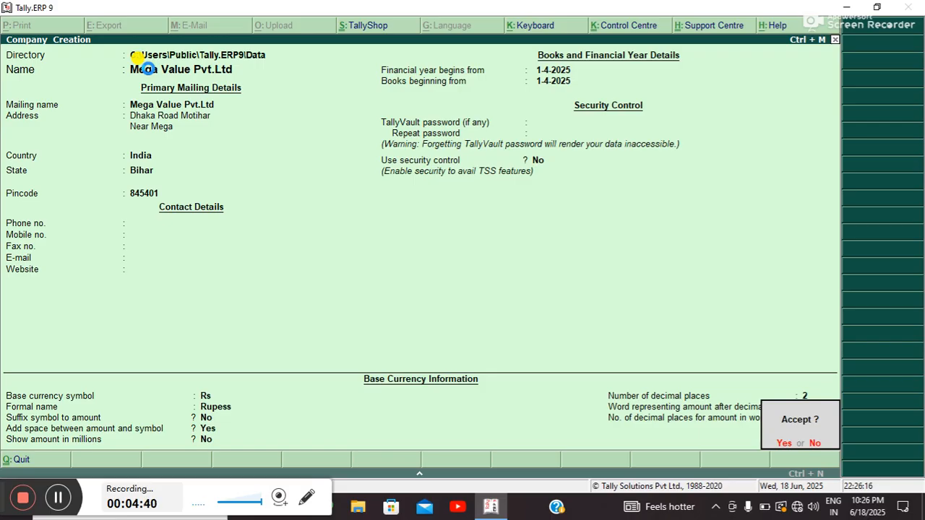
{"action": "key", "text": "y"}
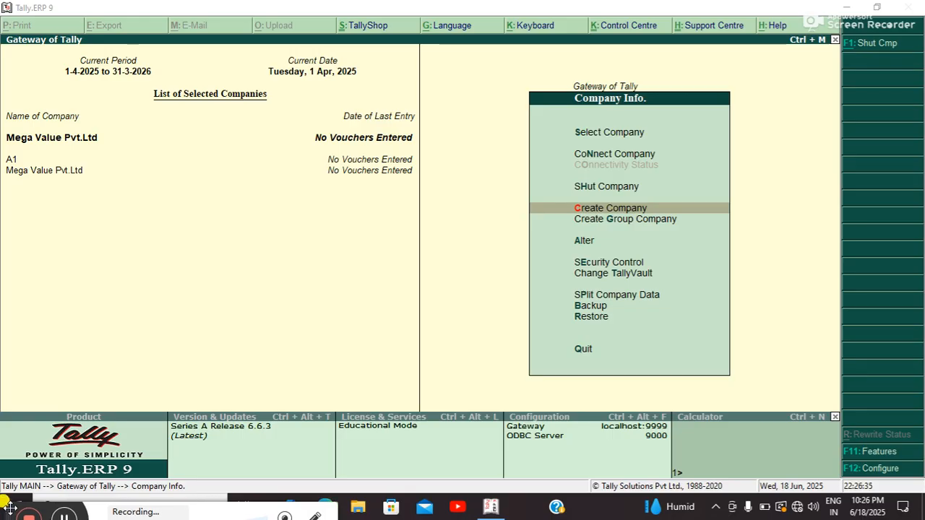
Shut the company A1, keeping Mega Value Pvt.Ltd loaded.
{"action": "left_click", "coordinate": [588, 191]}
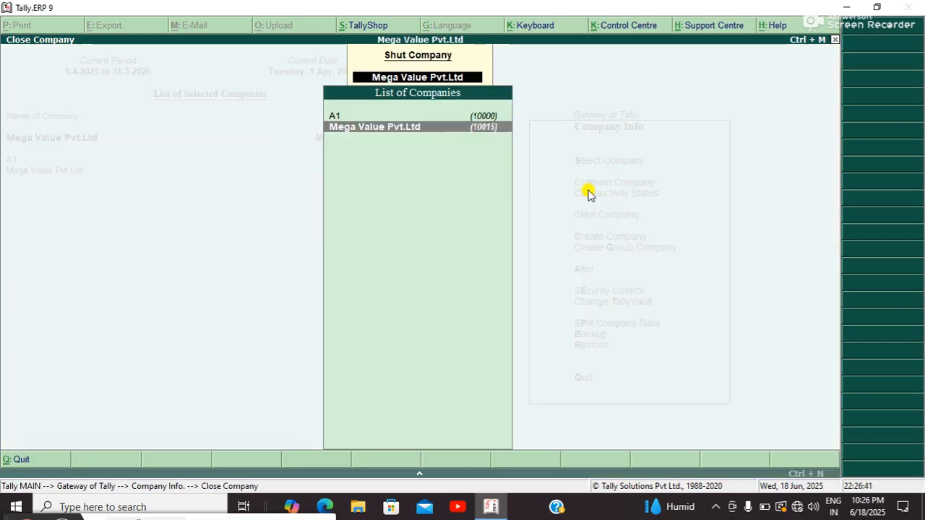
{"action": "key", "text": "Up"}
{"action": "key", "text": "Return"}
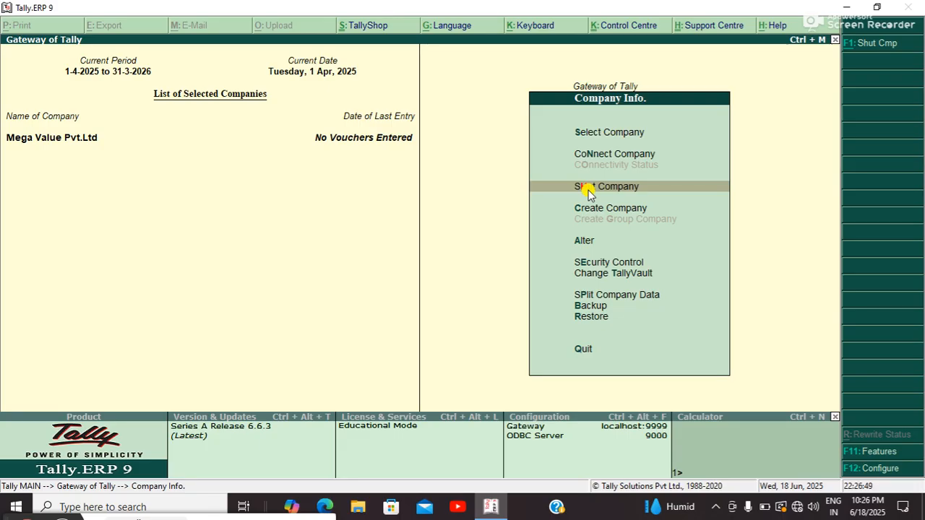
Return to the Gateway of Tally and open the single Ledger Creation form for Mega Value Pvt.Ltd.
{"action": "key", "text": "Escape"}
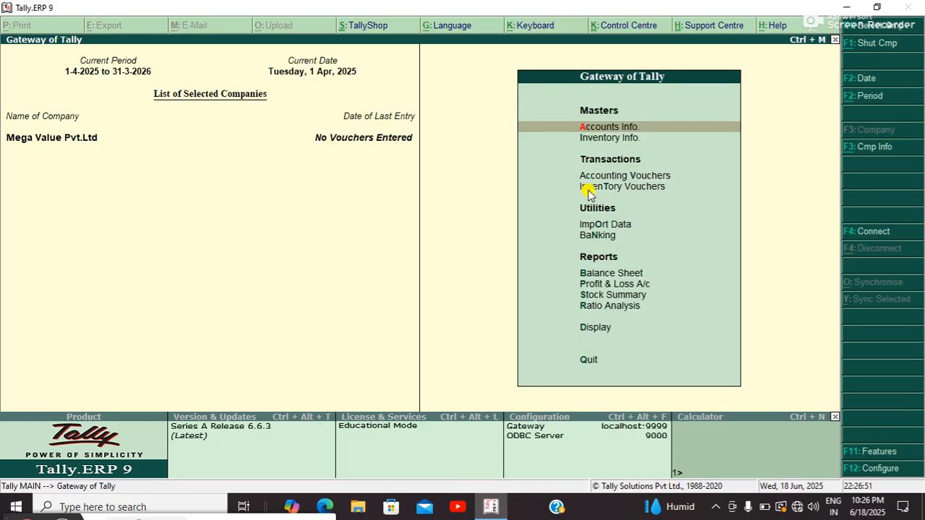
{"action": "key", "text": "Return"}
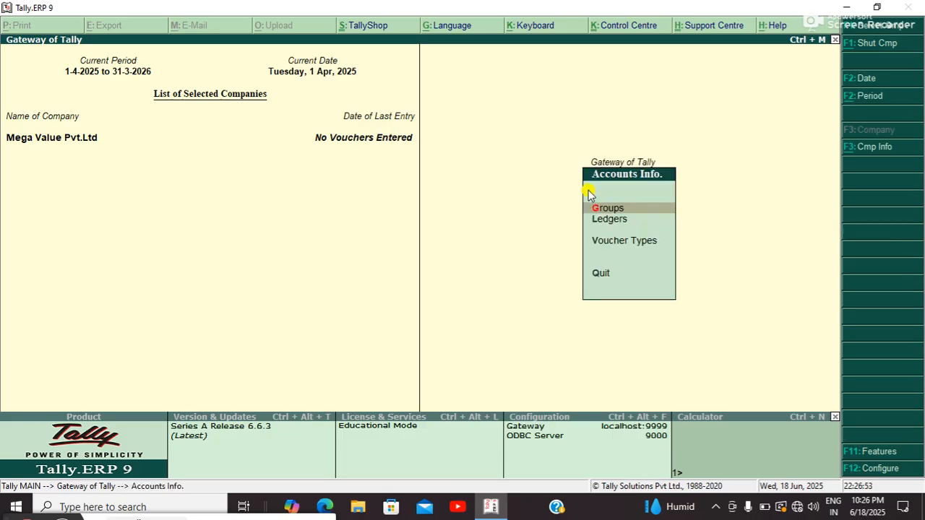
{"action": "key", "text": "Down"}
{"action": "key", "text": "Return"}
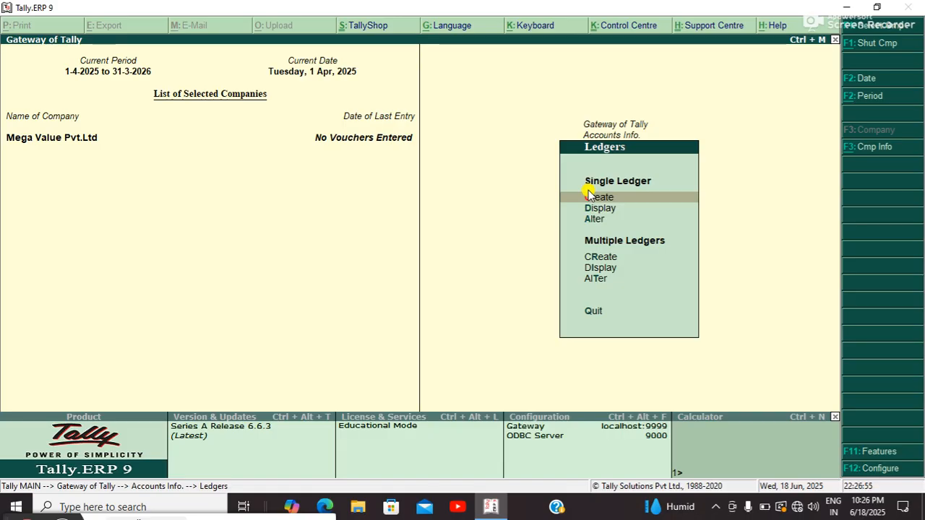
{"action": "left_click", "coordinate": [589, 196]}
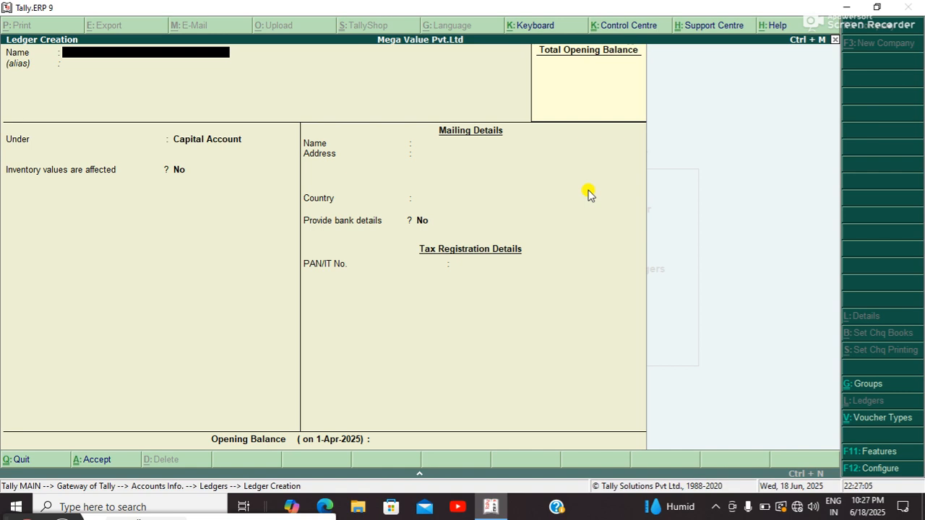
Name the new ledger Purchase Account and place it under the Purchase Accounts group.
{"action": "type", "text": "Purchase accou"}
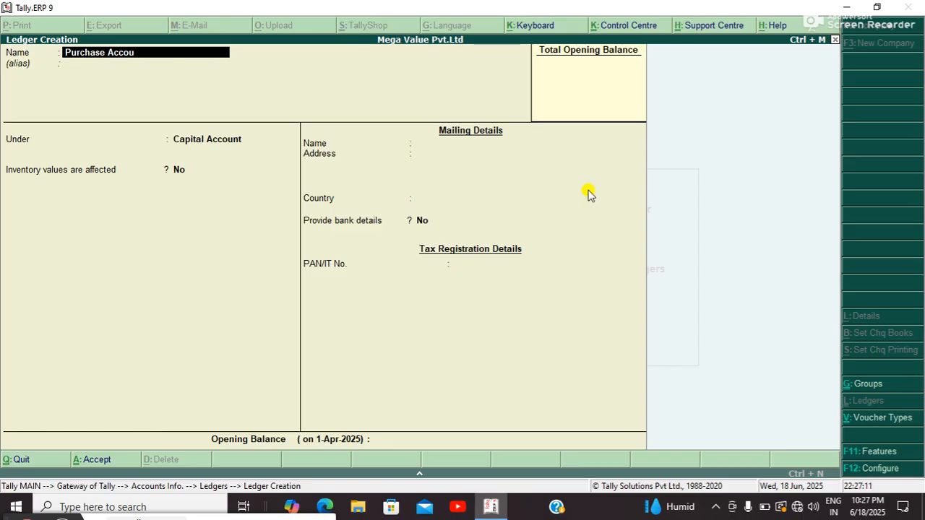
{"action": "key", "text": "Return"}
{"action": "key", "text": "Return"}
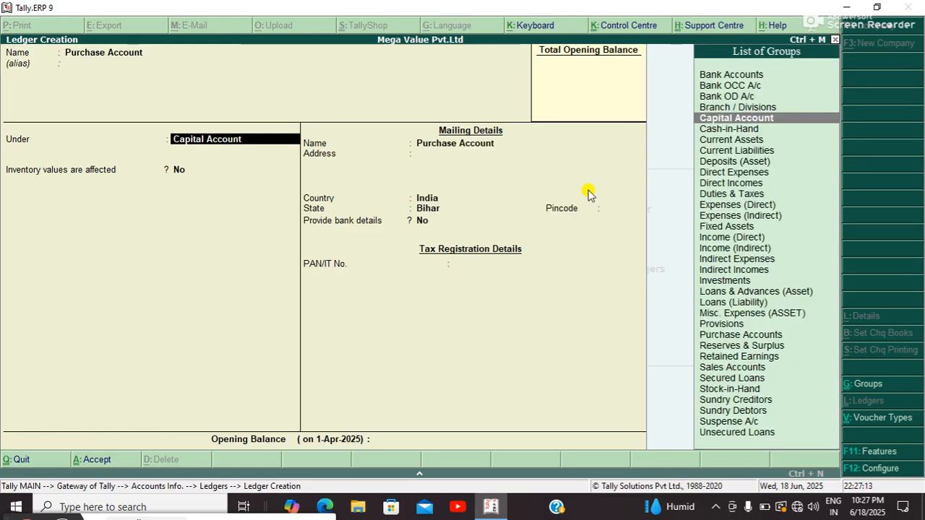
{"action": "type", "text": "Pu"}
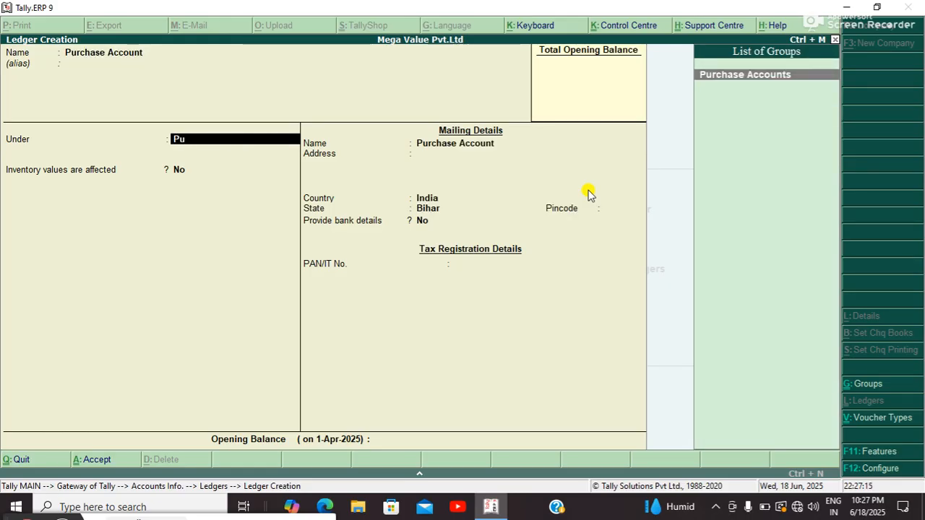
{"action": "key", "text": "Return"}
Keep Purchase Account's inventory values affected at Yes, choose Not Applicable as the ledger type and save the ledger.
{"action": "key", "text": "Return"}
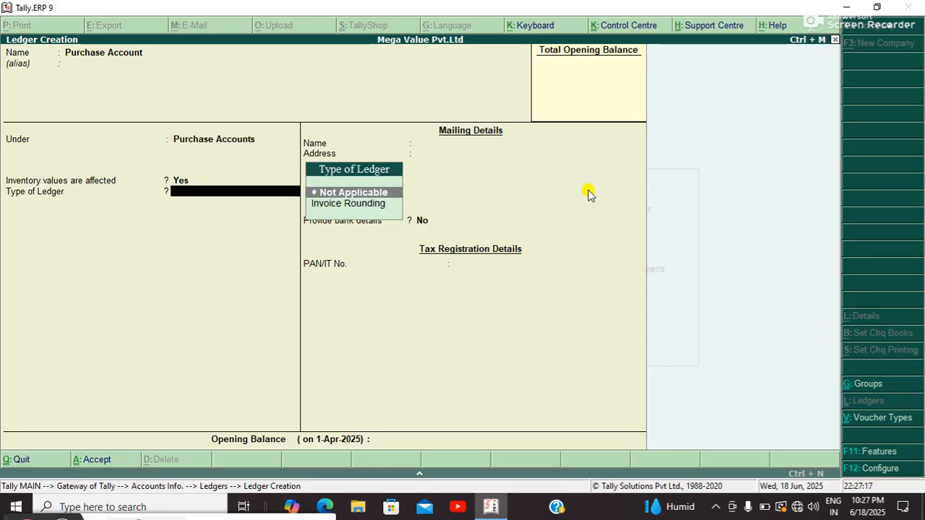
{"action": "key", "text": "Return"}
{"action": "key", "text": "Return"}
{"action": "key", "text": "Return"}
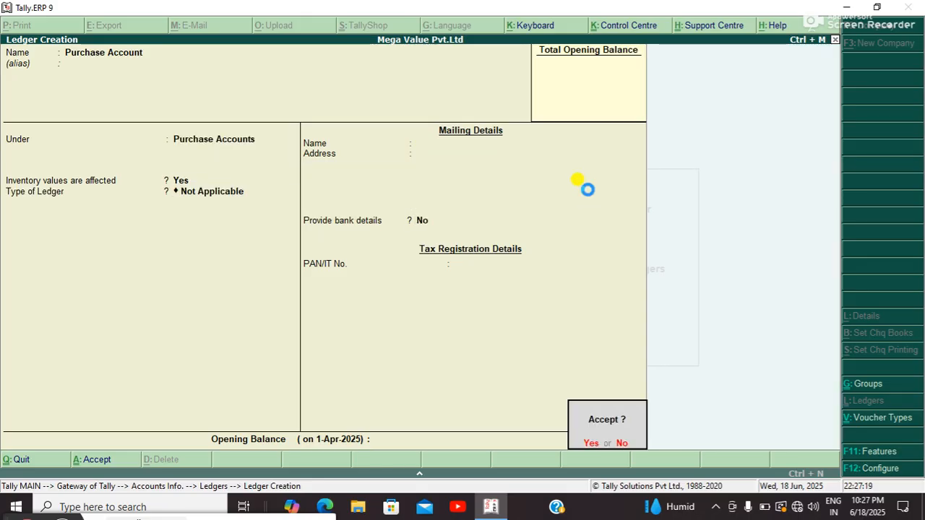
{"action": "key", "text": "Return"}
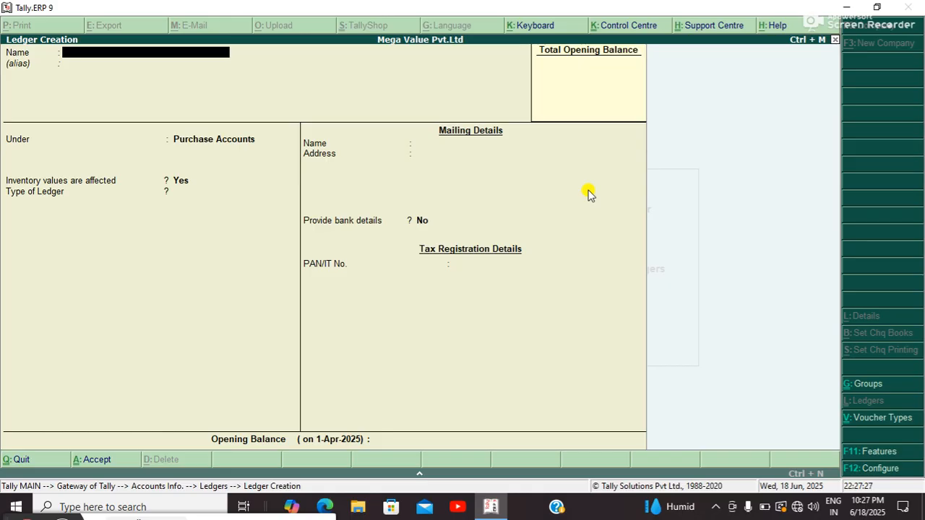
Name the next ledger Sale Account and place it under the Sales Accounts group.
{"action": "type", "text": "Sale Account"}
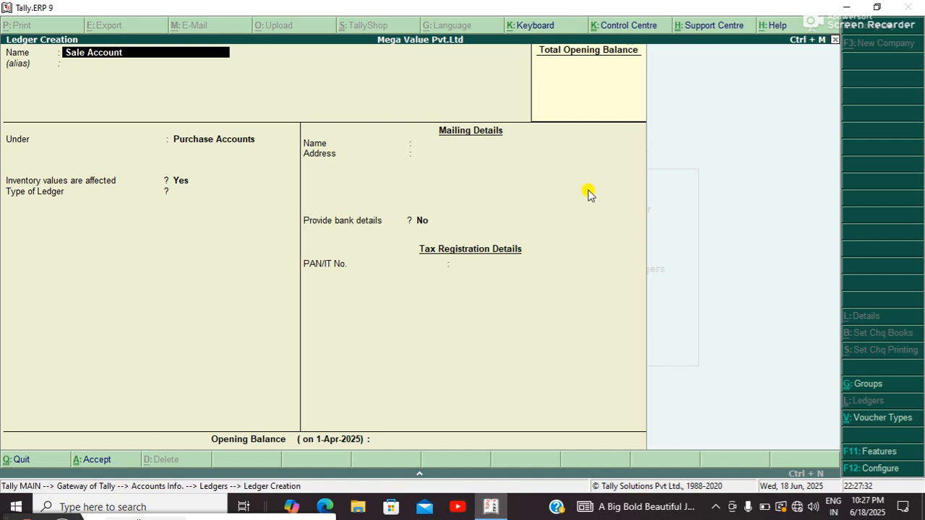
{"action": "key", "text": "Return"}
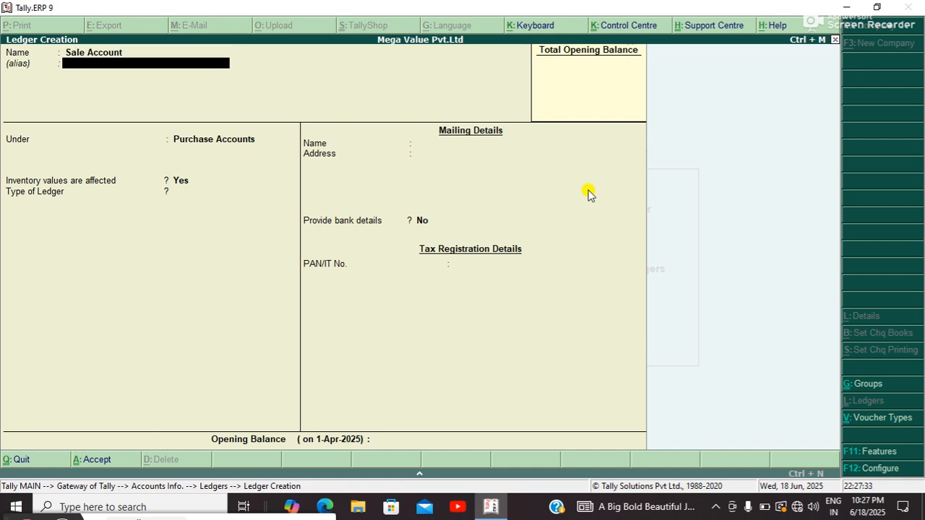
{"action": "key", "text": "Return"}
{"action": "type", "text": "S"}
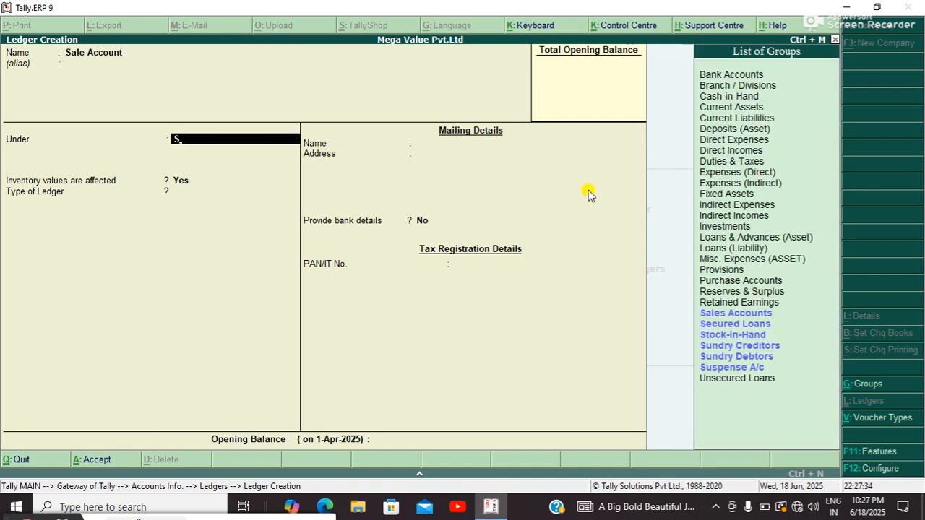
{"action": "key", "text": "Down"}
{"action": "key", "text": "Up"}
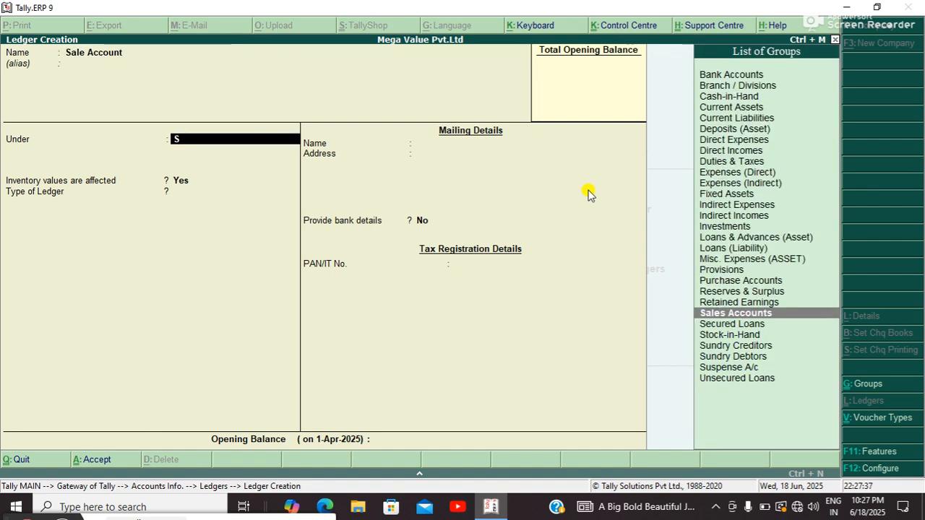
{"action": "key", "text": "Return"}
Keep Sale Account's inventory values affected at Yes with ledger type Not Applicable, leave the opening balance blank and save it.
{"action": "key", "text": "Return"}
{"action": "key", "text": "Return"}
{"action": "key", "text": "Return"}
{"action": "key", "text": "Return"}
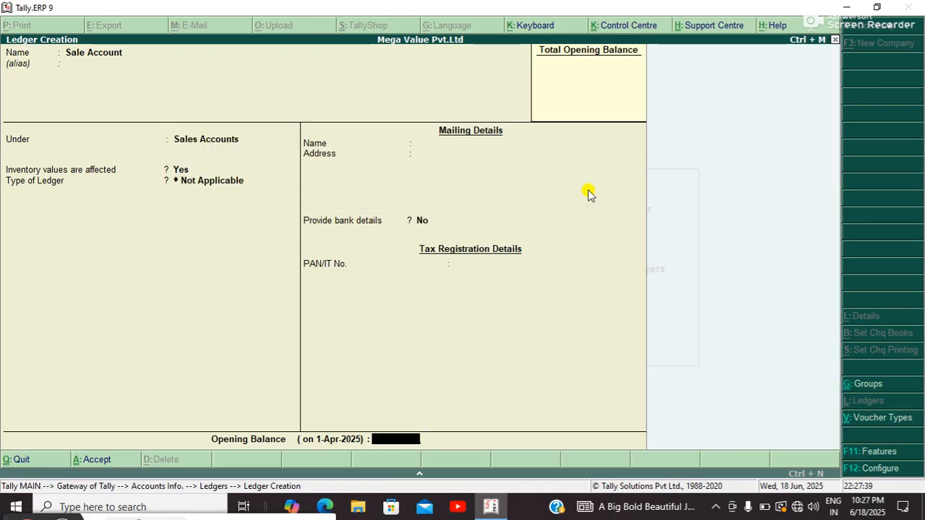
{"action": "key", "text": "Return"}
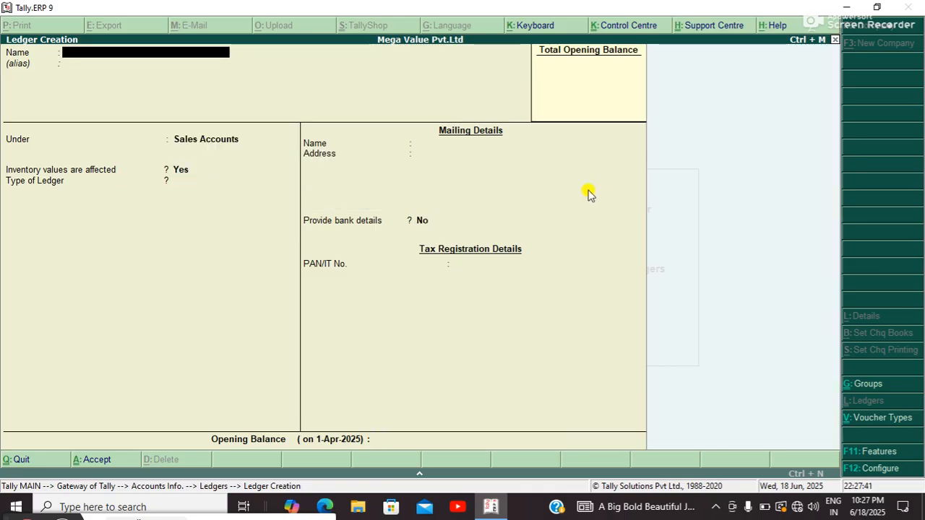
Name another new ledger Suppler and place it under the Sundry Creditors group.
{"action": "type", "text": "Supp"}
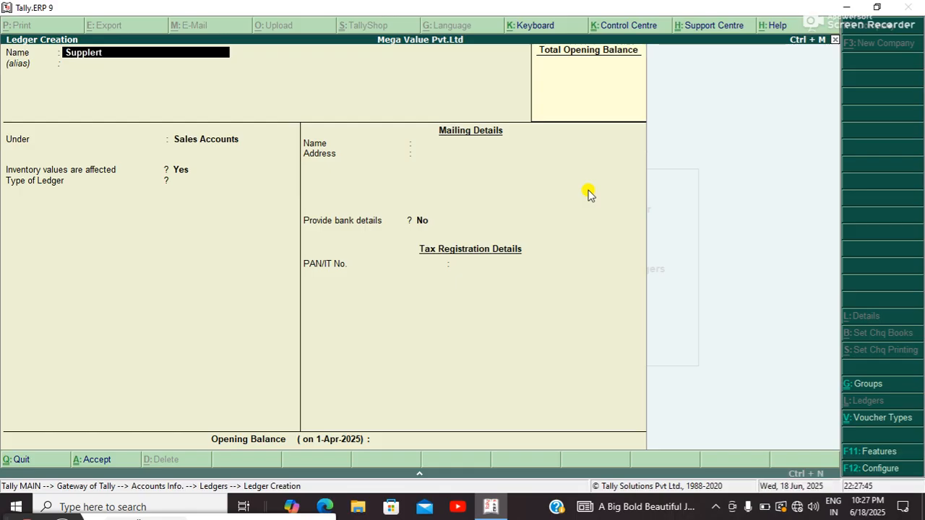
{"action": "type", "text": "ler"}
{"action": "key", "text": "Return"}
{"action": "key", "text": "Return"}
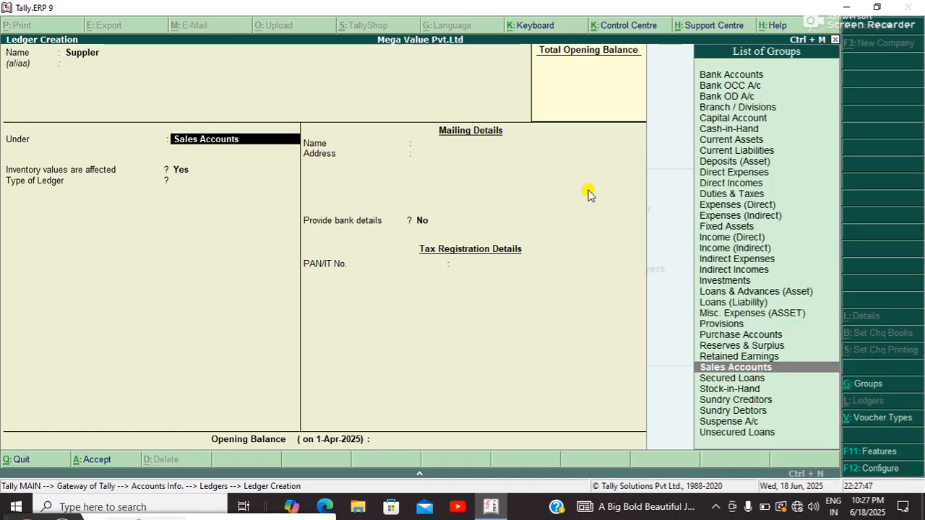
{"action": "type", "text": "Sc"}
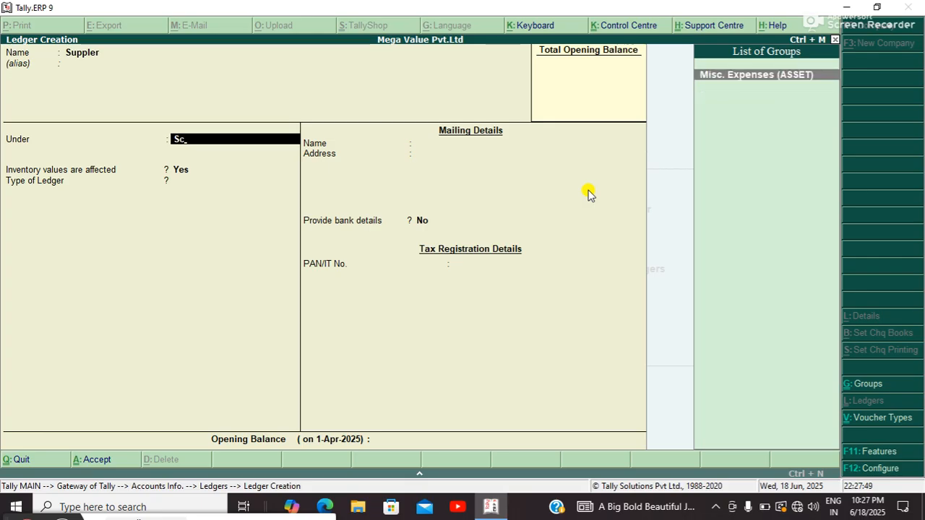
{"action": "key", "text": "BackSpace"}
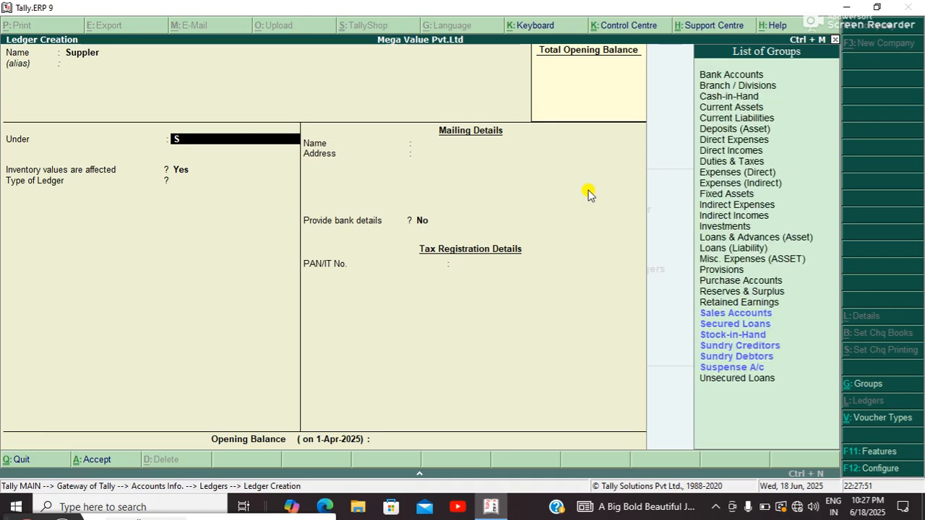
{"action": "key", "text": "Down"}
{"action": "key", "text": "Down"}
{"action": "key", "text": "Down"}
{"action": "key", "text": "Down"}
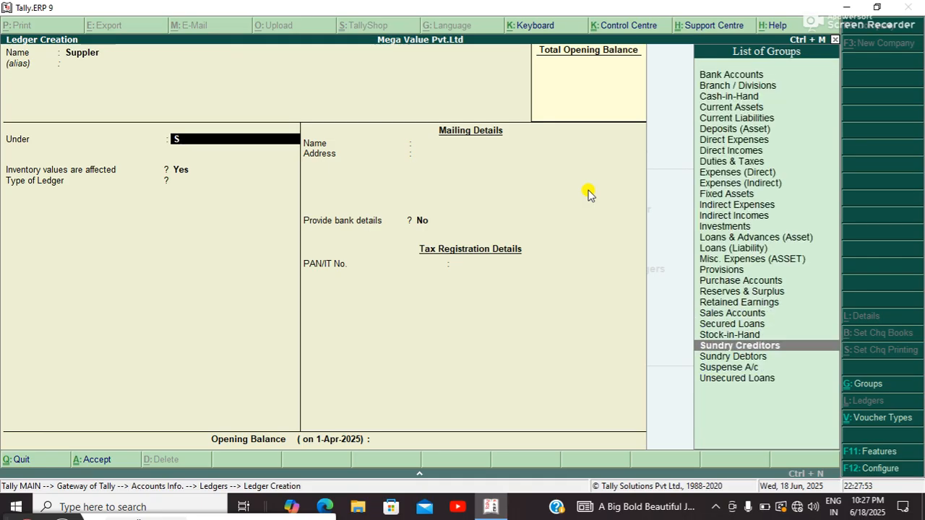
{"action": "key", "text": "Return"}
Place Suppler under Sundry Creditors, fill in its mailing address and save the ledger.
{"action": "key", "text": "Return"}
{"action": "key", "text": "Return"}
{"action": "key", "text": "Return"}
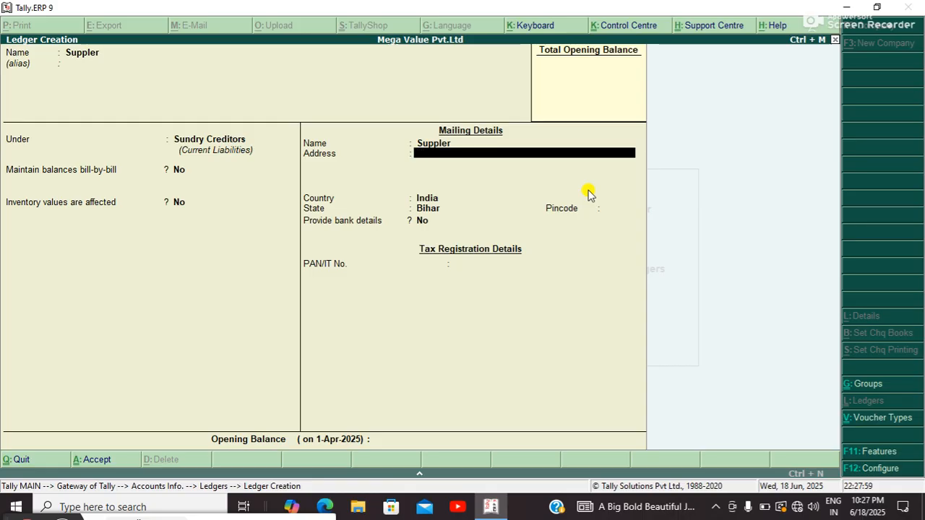
{"action": "type", "text": "Dhaka"}
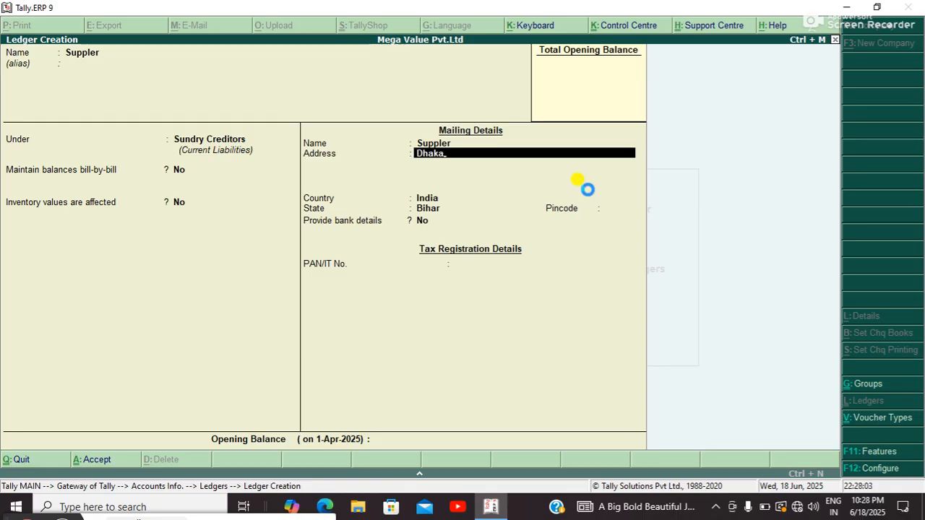
{"action": "key", "text": "ctrl+a"}
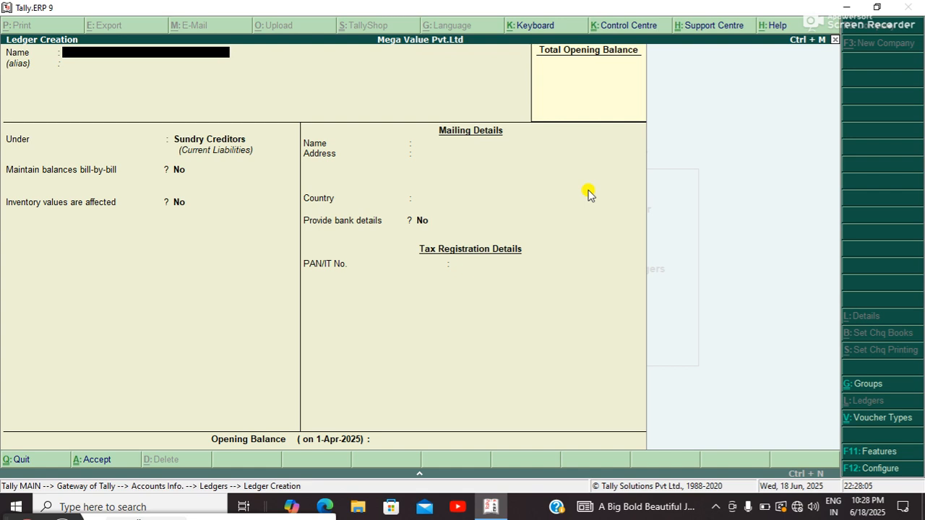
Name the next ledger Customer and place it under the Sundry Debtors group.
{"action": "type", "text": "Customer"}
{"action": "key", "text": "Return"}
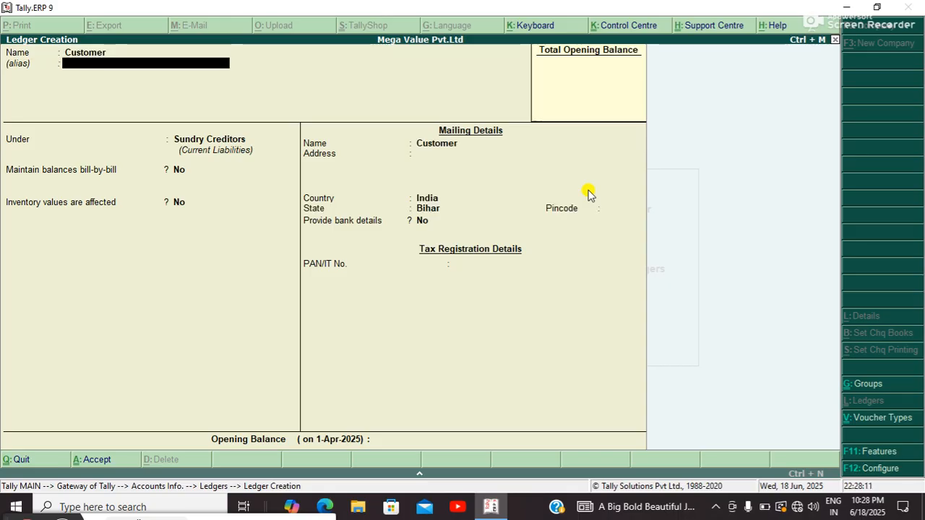
{"action": "key", "text": "Return"}
{"action": "type", "text": "S"}
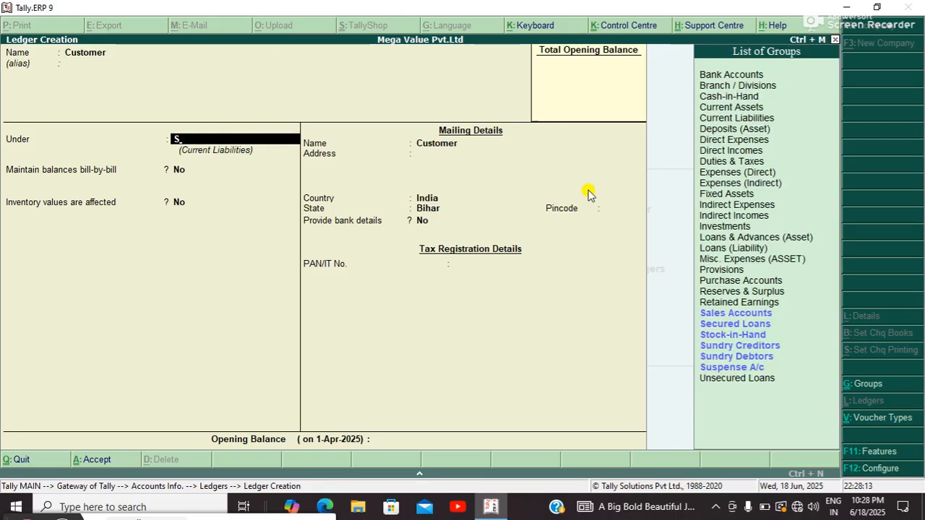
{"action": "key", "text": "Down"}
{"action": "key", "text": "Down"}
{"action": "key", "text": "Down"}
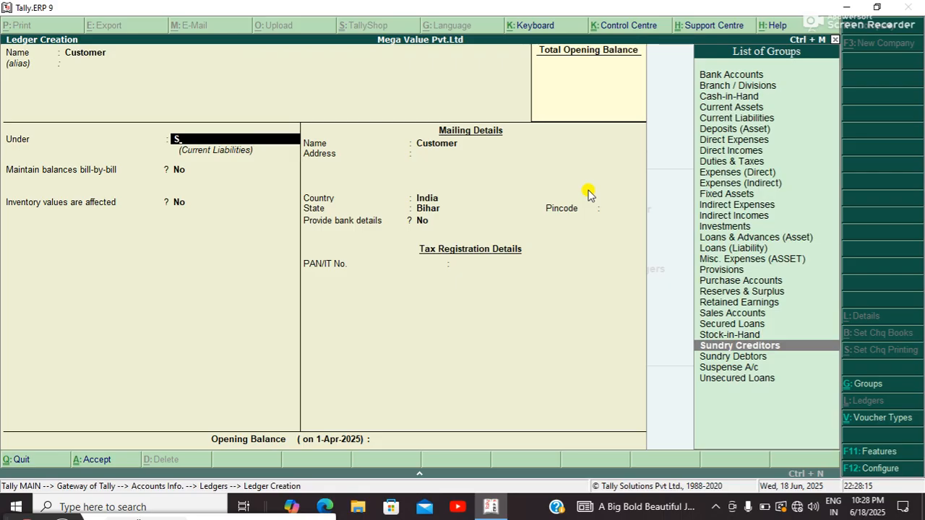
{"action": "key", "text": "Down"}
{"action": "key", "text": "Return"}
Keep Customer's bill-by-bill balances and inventory values at No, leave the address and opening balance blank, and save the ledger.
{"action": "key", "text": "Return"}
{"action": "key", "text": "Return"}
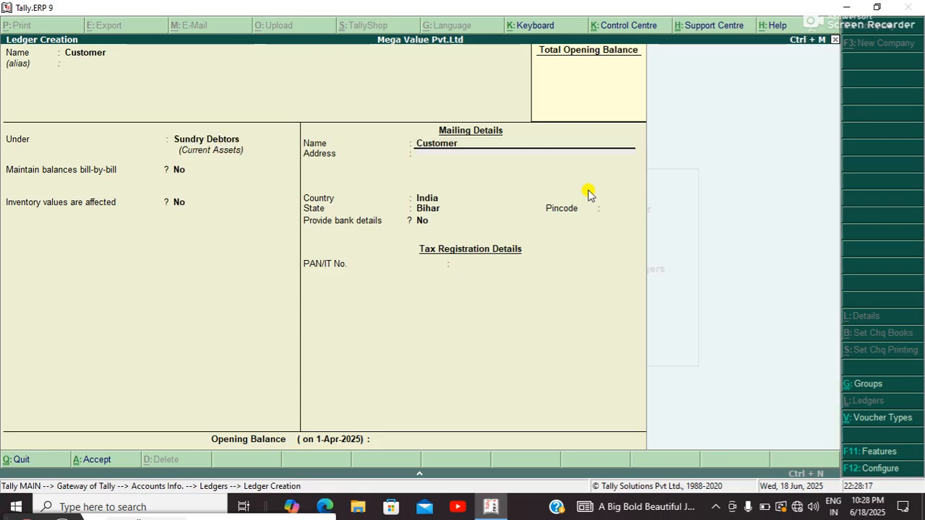
{"action": "key", "text": "Return"}
{"action": "key", "text": "Return"}
{"action": "key", "text": "Return"}
{"action": "key", "text": "Return"}
{"action": "key", "text": "Return"}
{"action": "key", "text": "Return"}
{"action": "key", "text": "Return"}
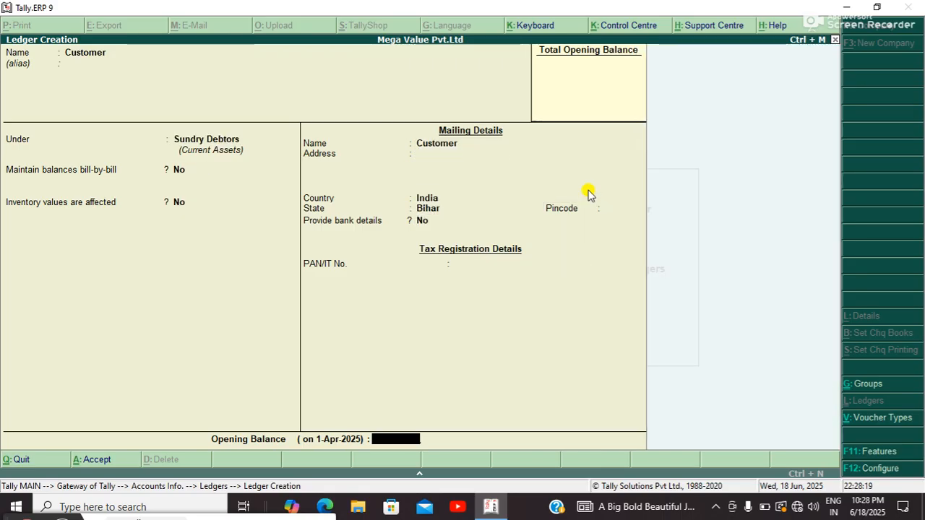
{"action": "key", "text": "Return"}
{"action": "key", "text": "Return"}
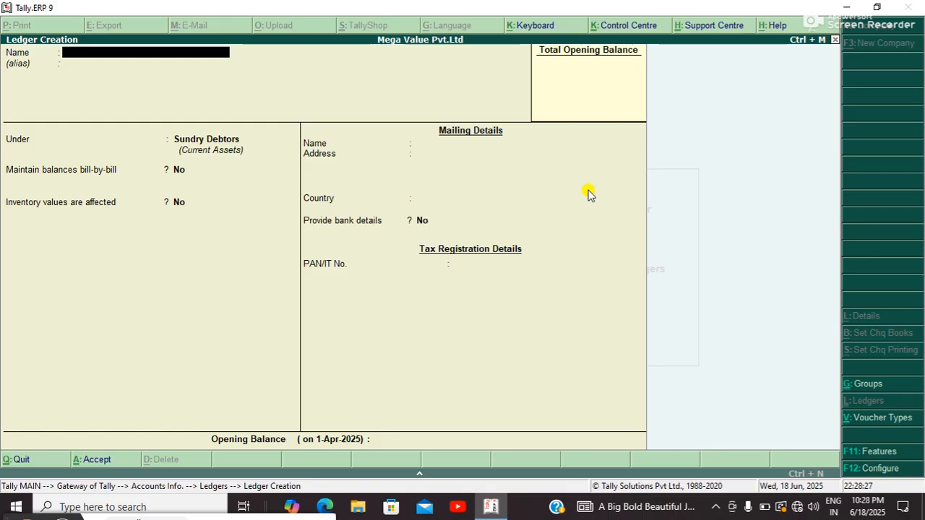
Leave ledger creation and check the company's list of ledgers through the single-ledger Display option.
{"action": "key", "text": "Escape"}
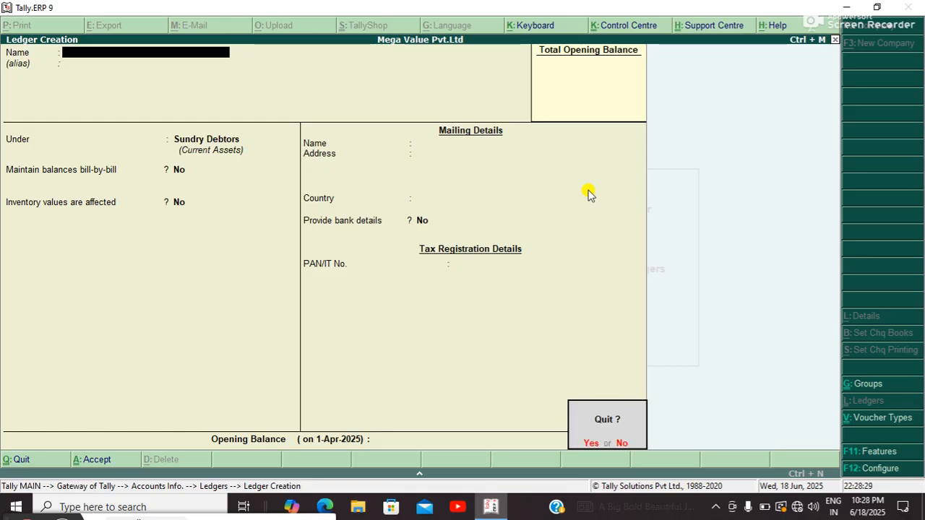
{"action": "key", "text": "Return"}
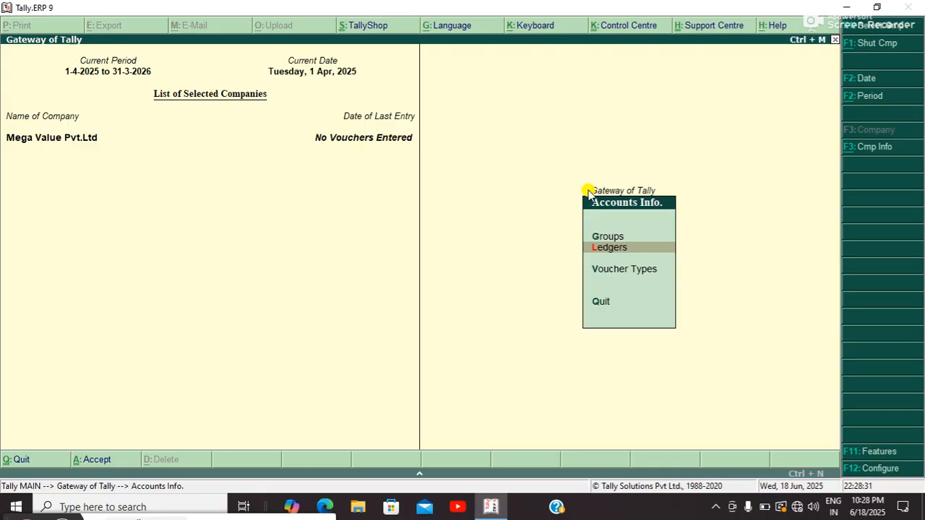
{"action": "key", "text": "Return"}
{"action": "key", "text": "Down"}
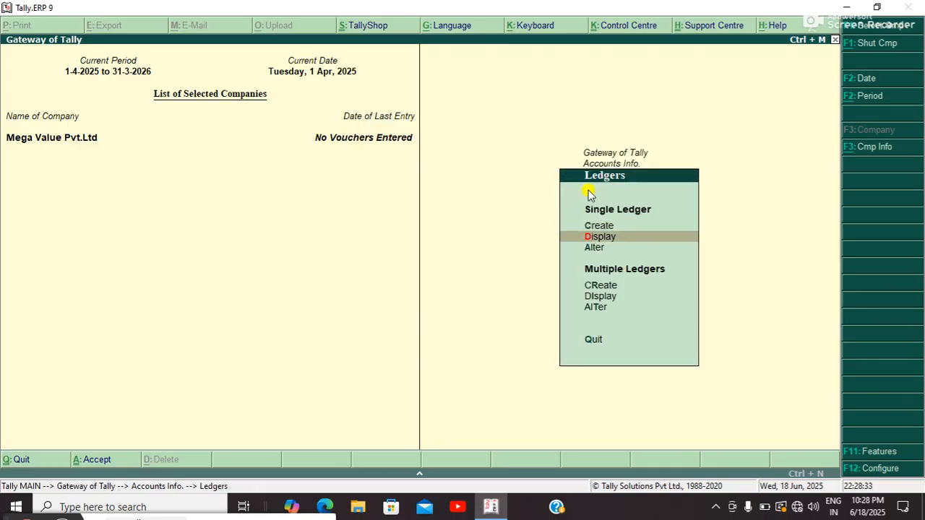
{"action": "key", "text": "Return"}
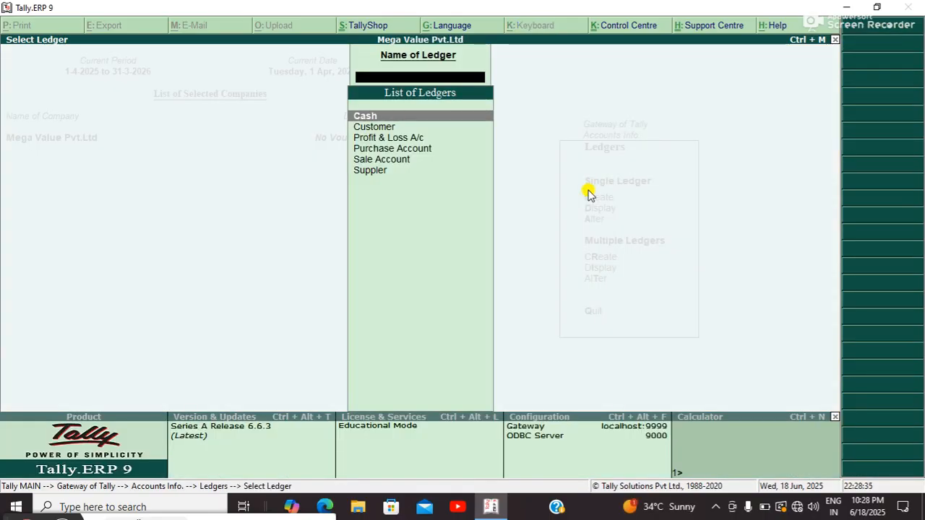
{"action": "key", "text": "Escape"}
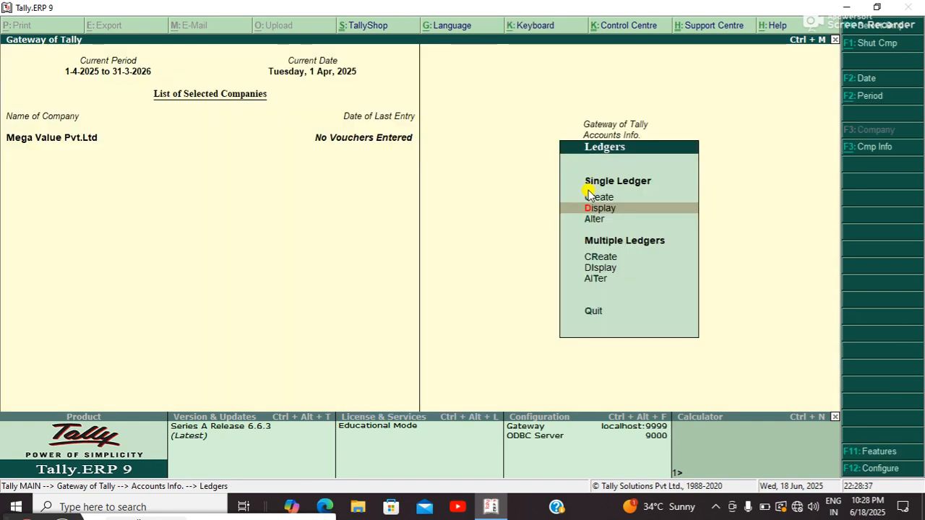
Open the Cash ledger for alteration, clear its name and leave it without saving.
{"action": "key", "text": "Down"}
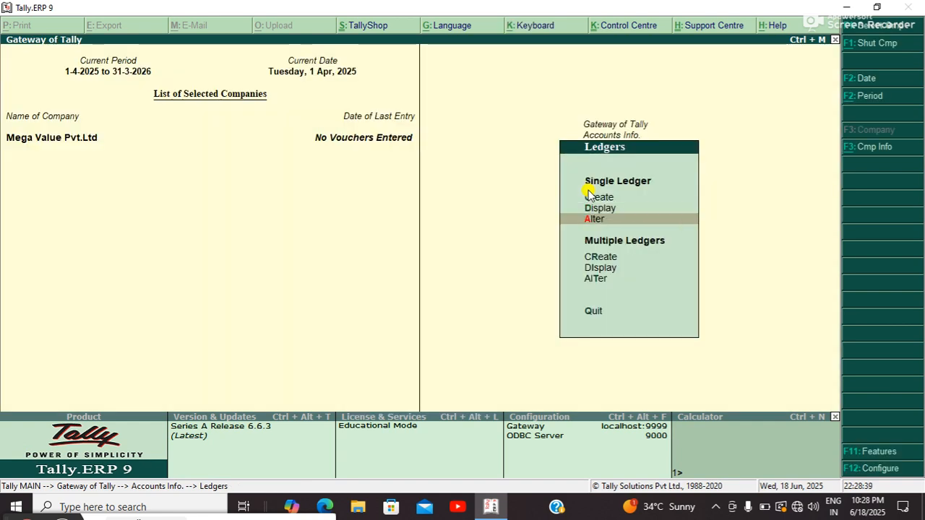
{"action": "key", "text": "Return"}
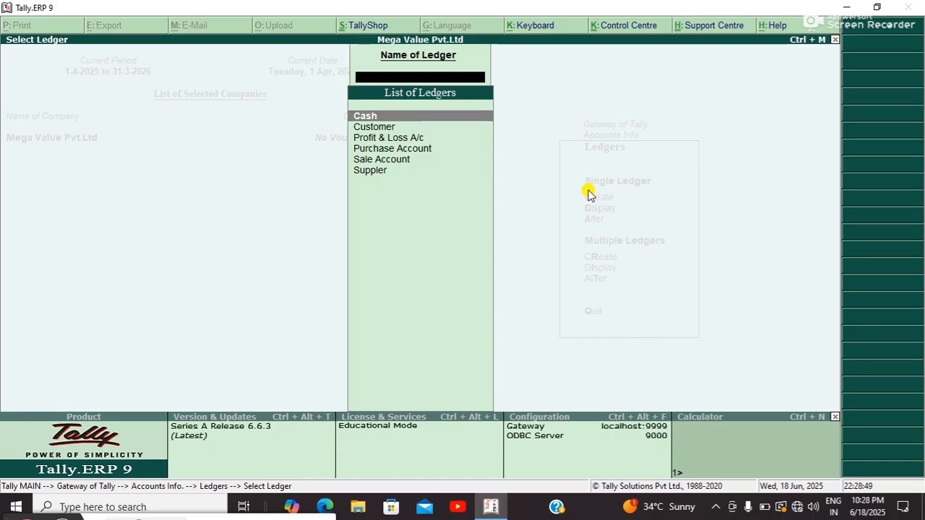
{"action": "key", "text": "Return"}
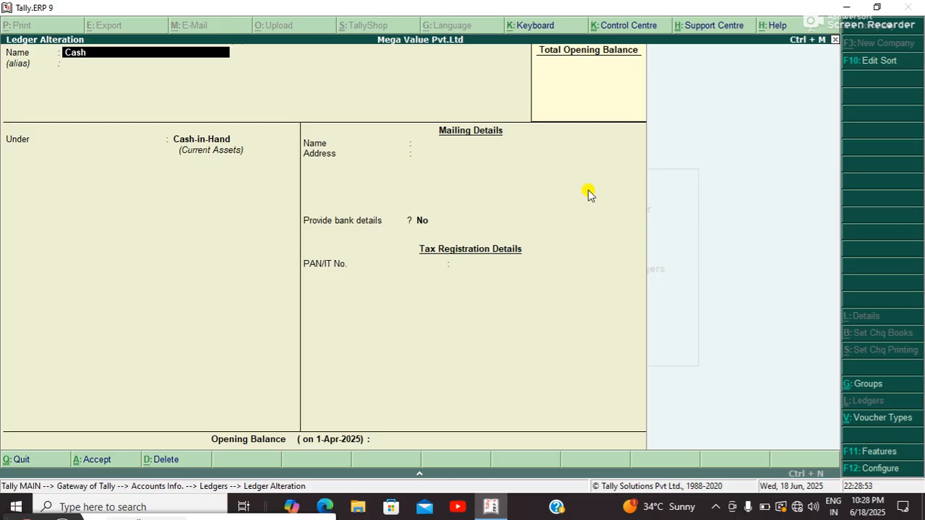
{"action": "key", "text": "BackSpace"}
{"action": "key", "text": "BackSpace"}
{"action": "key", "text": "BackSpace"}
{"action": "key", "text": "BackSpace"}
{"action": "key", "text": "Escape"}
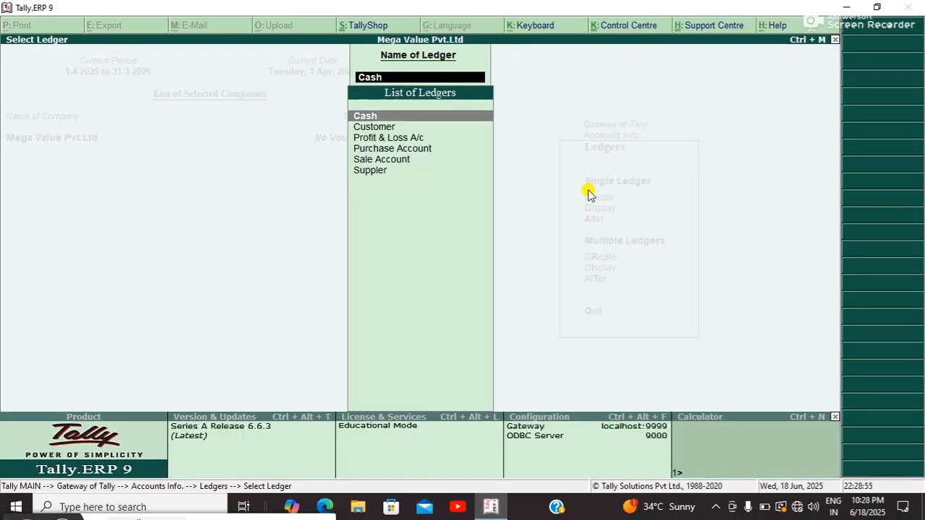
Return to the Gateway of Tally and open the creation form for a new unit of measure under Inventory Info.
{"action": "key", "text": "Escape"}
{"action": "key", "text": "Escape"}
{"action": "key", "text": "Escape"}
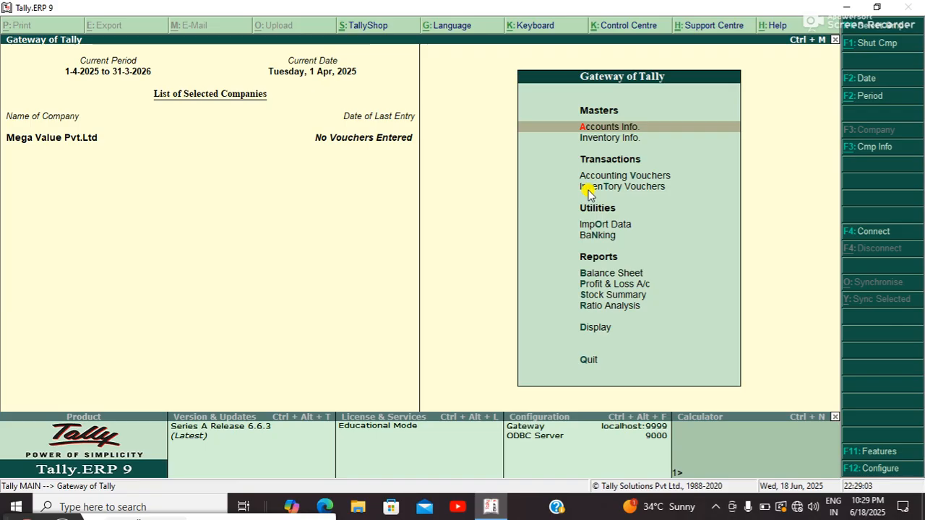
{"action": "key", "text": "Down"}
{"action": "key", "text": "Return"}
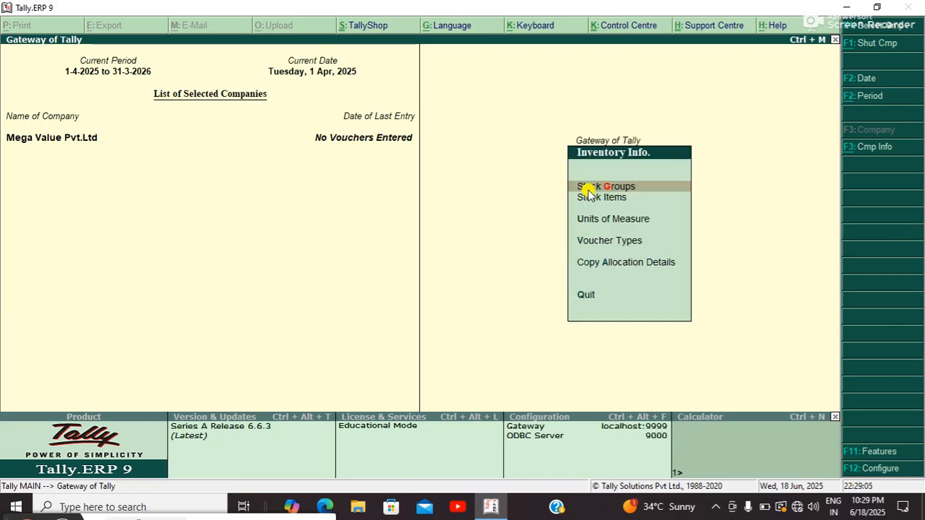
{"action": "key", "text": "Down"}
{"action": "key", "text": "Down"}
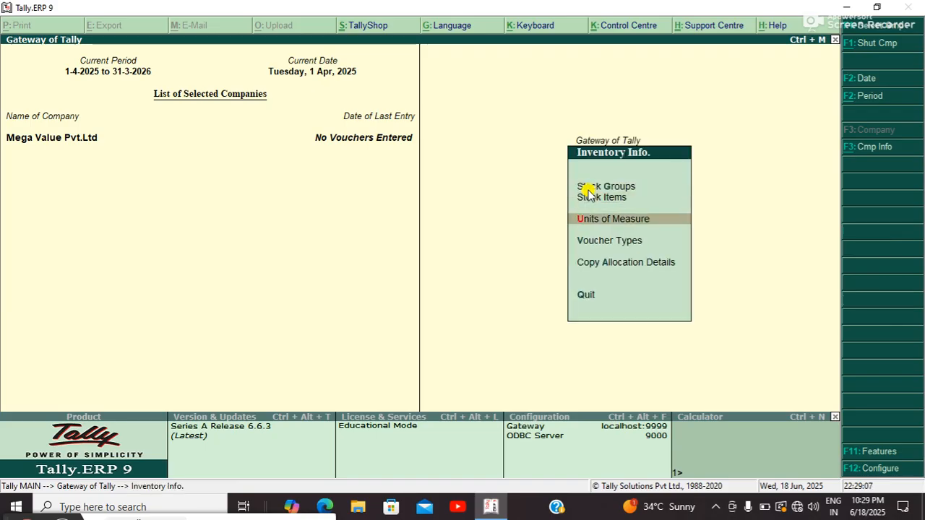
{"action": "key", "text": "Return"}
{"action": "key", "text": "Return"}
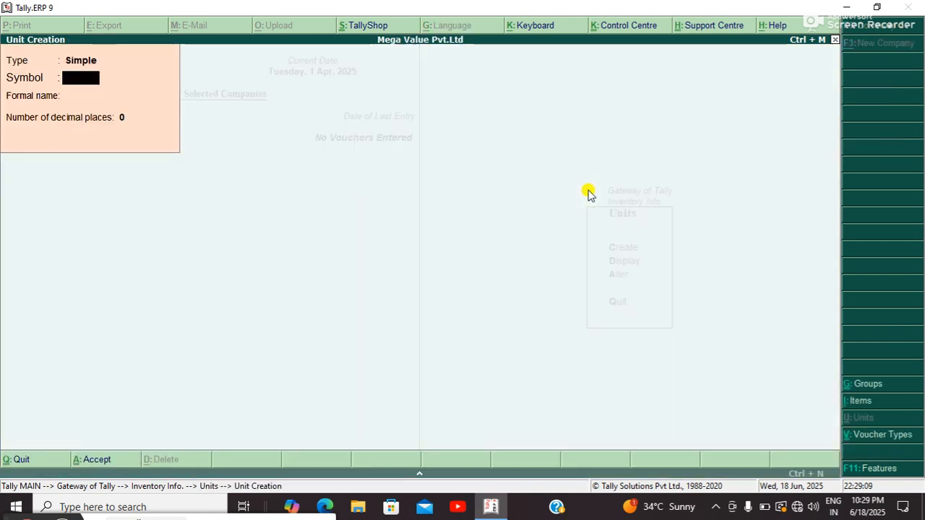
Create a simple unit with symbol Pcs, formal name Piece and 0 decimal places.
{"action": "type", "text": "Pcs"}
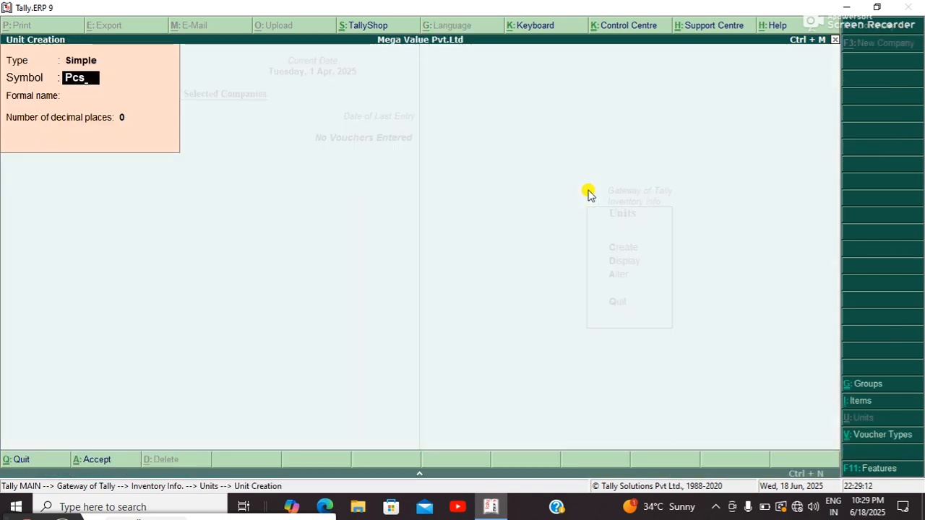
{"action": "key", "text": "Return"}
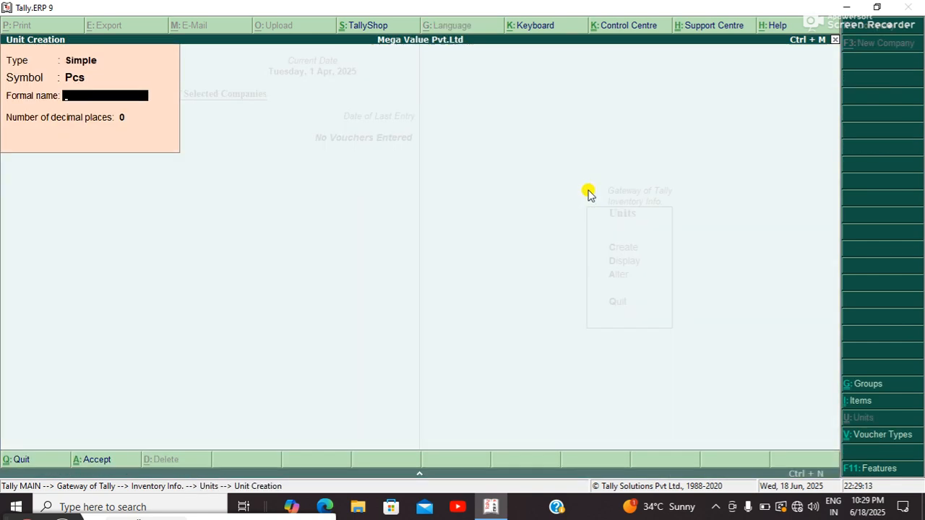
{"action": "type", "text": "Piece"}
{"action": "key", "text": "Return"}
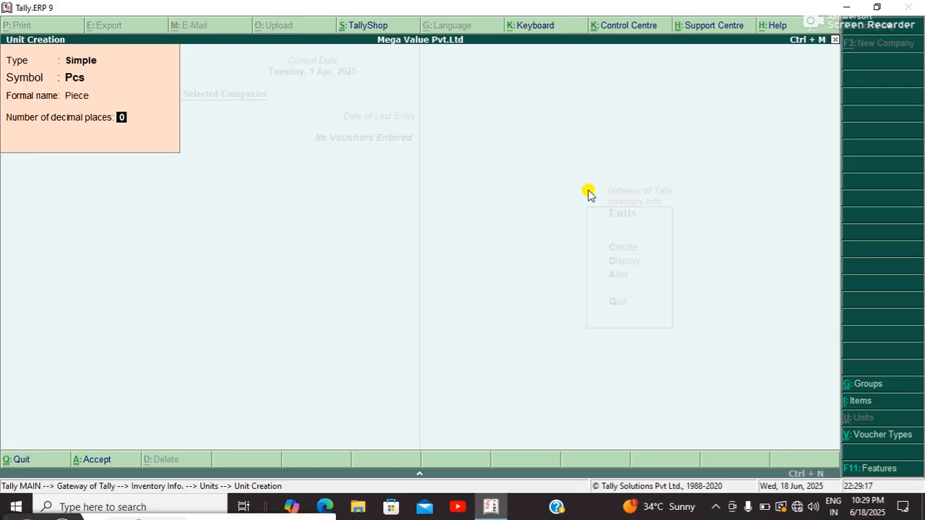
{"action": "key", "text": "Return"}
{"action": "key", "text": "Return"}
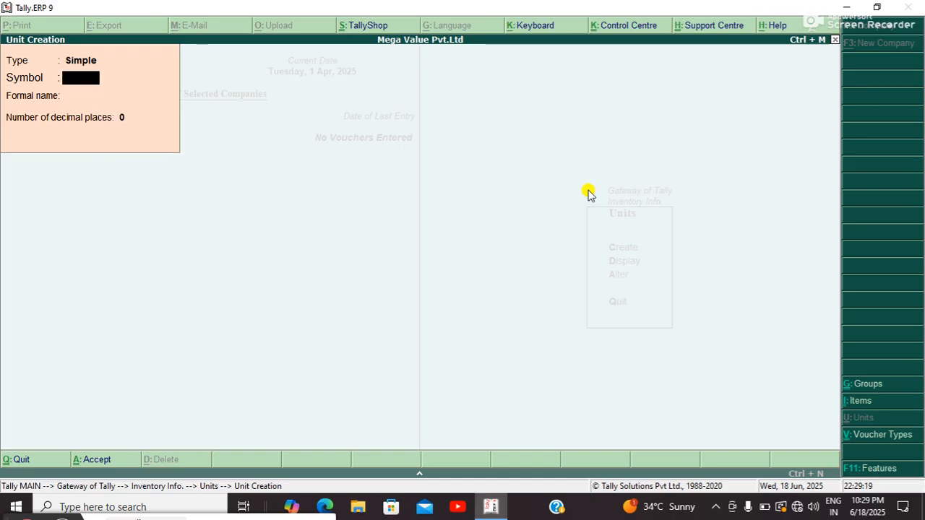
Create a simple unit with symbol kg, formal name Kilo Gram and 0 decimal places.
{"action": "type", "text": "kg"}
{"action": "key", "text": "Return"}
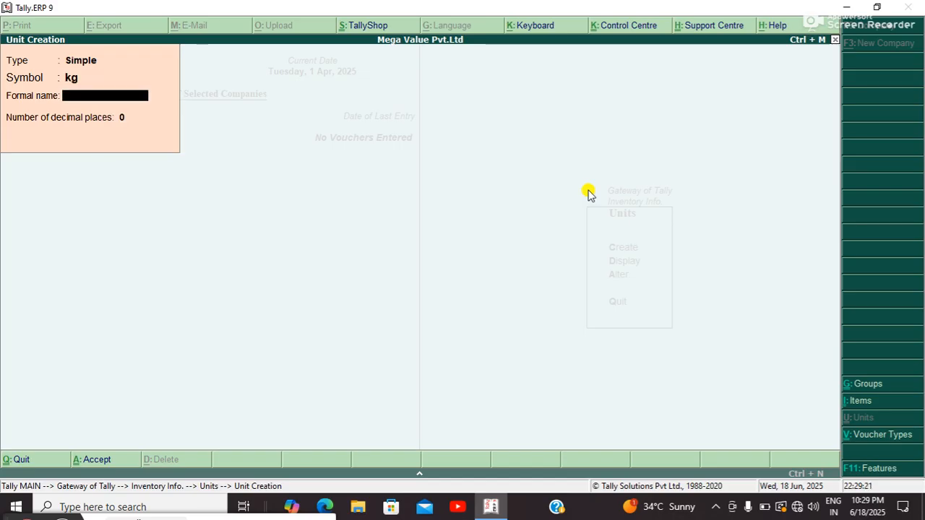
{"action": "type", "text": "Ki"}
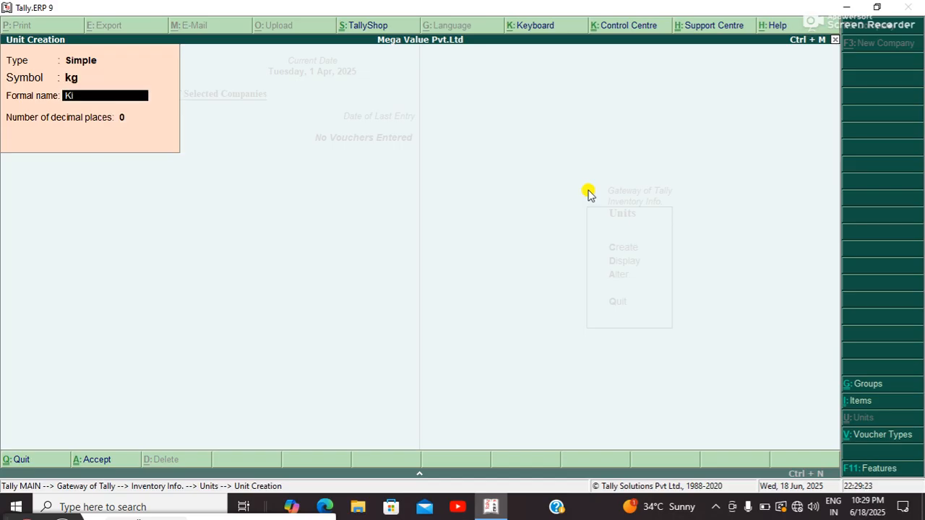
{"action": "type", "text": "lo Gram"}
{"action": "key", "text": "Return"}
{"action": "key", "text": "Return"}
{"action": "key", "text": "Return"}
Create a simple unit with symbol ltr, formal name Litter and 0 decimal places.
{"action": "type", "text": "l"}
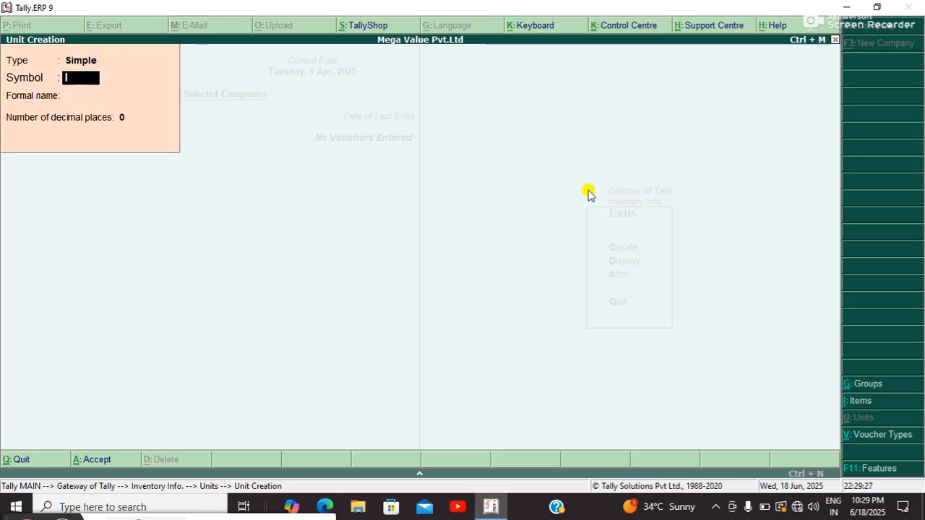
{"action": "type", "text": "tr"}
{"action": "key", "text": "Return"}
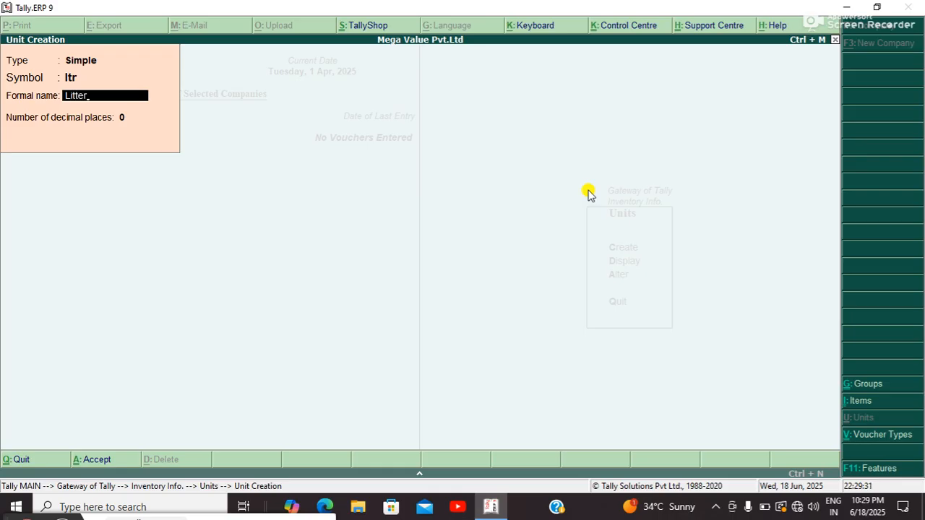
{"action": "key", "text": "Return"}
{"action": "key", "text": "Return"}
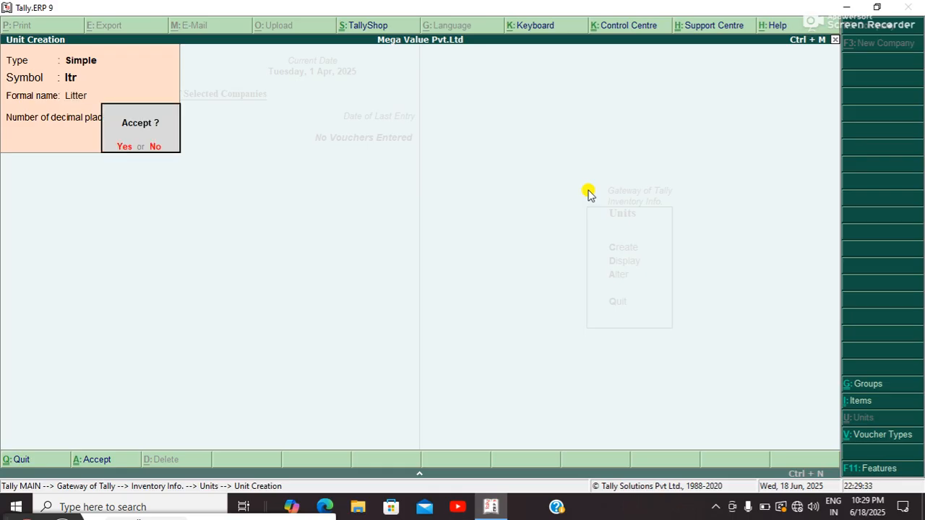
{"action": "key", "text": "Return"}
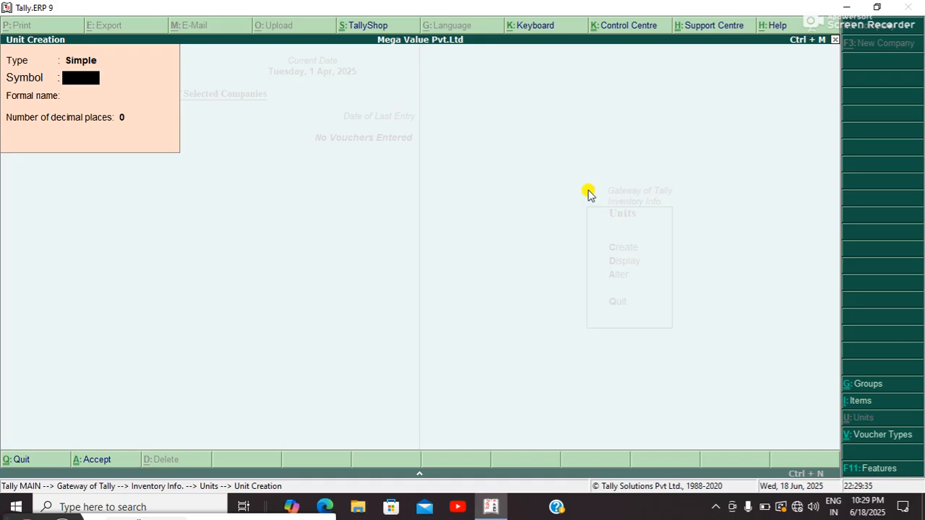
Leave unit creation and open the company's Inventory Features settings.
{"action": "key", "text": "Escape"}
{"action": "key", "text": "Return"}
{"action": "key", "text": "Escape"}
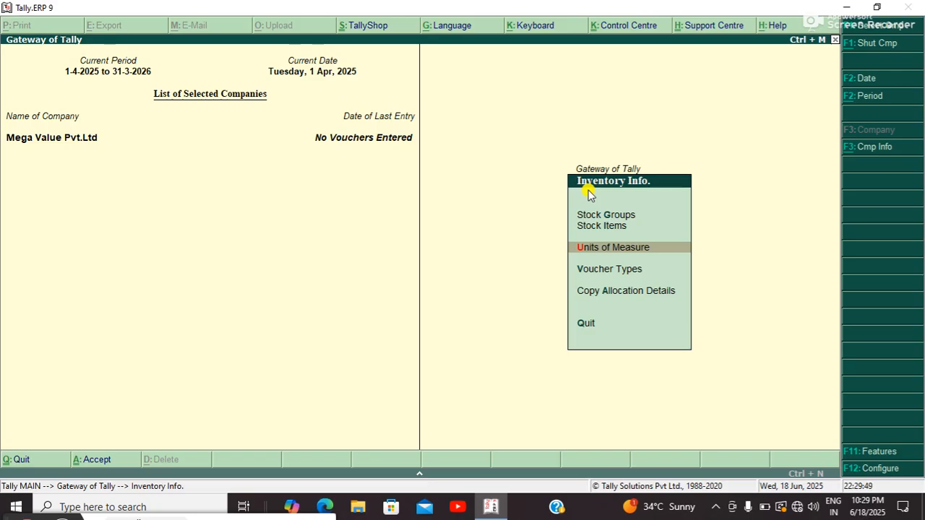
{"action": "key", "text": "F11"}
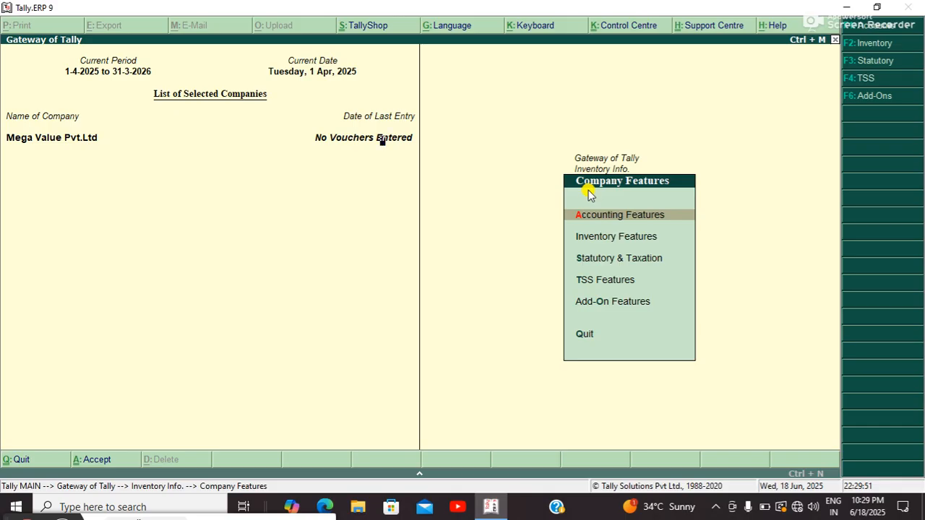
{"action": "key", "text": "i"}
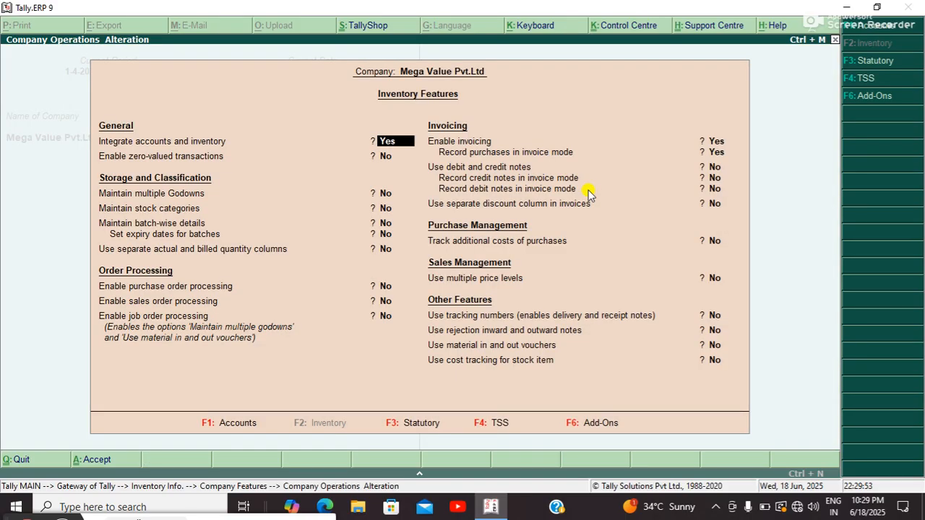
Enable maintaining multiple godowns in the Inventory Features, save the settings and return to the inventory masters.
{"action": "key", "text": "Return"}
{"action": "key", "text": "Return"}
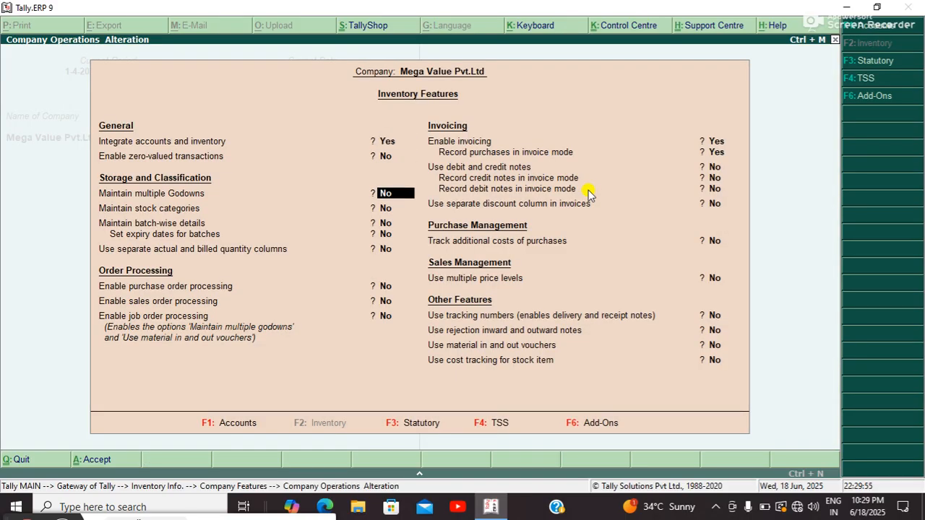
{"action": "type", "text": "yes"}
{"action": "key", "text": "Return"}
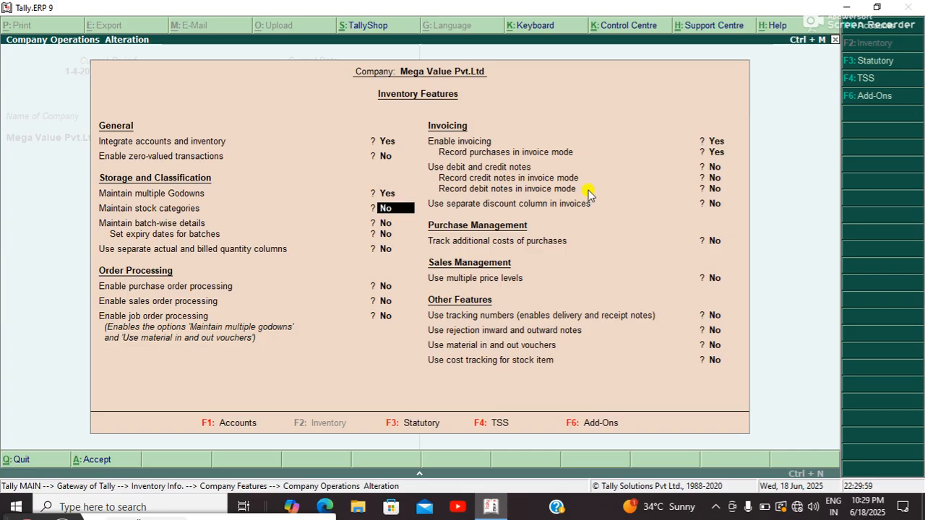
{"action": "key", "text": "ctrl+a"}
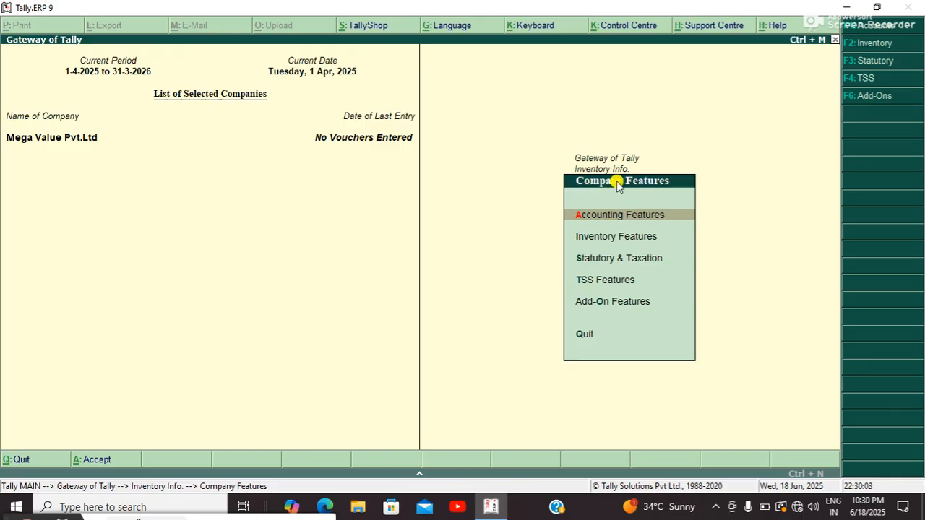
{"action": "key", "text": "Escape"}
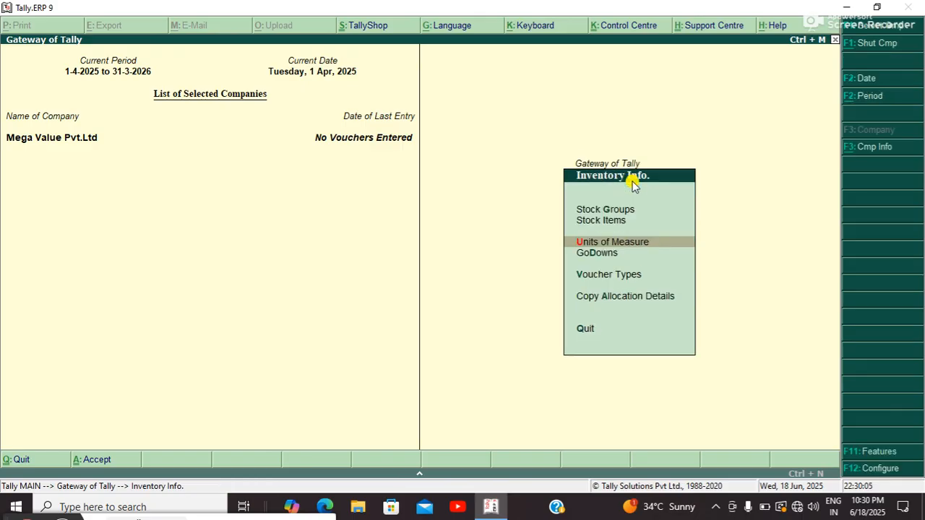
Create a single godown named Rajendra Nagar.
{"action": "key", "text": "Down"}
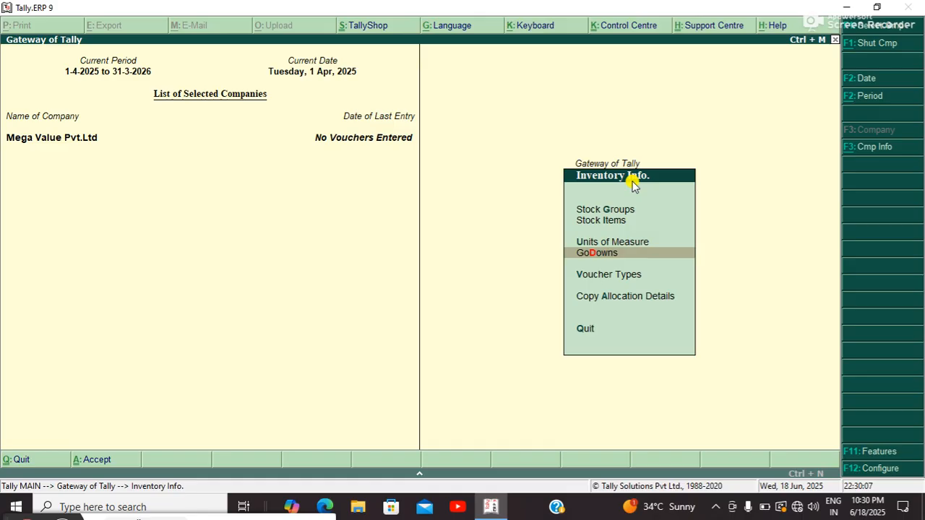
{"action": "key", "text": "Return"}
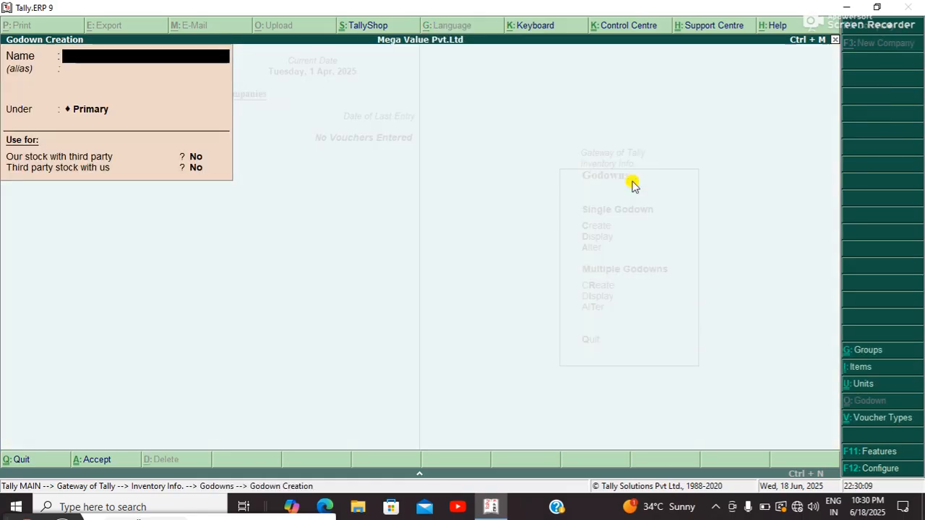
{"action": "key", "text": "Return"}
{"action": "type", "text": "Rajendr"}
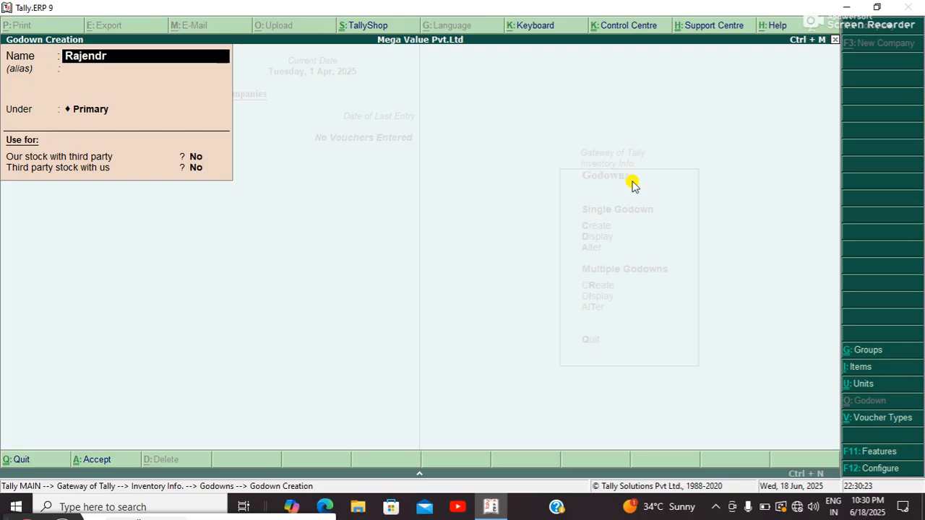
{"action": "type", "text": "a Nagar"}
{"action": "key", "text": "Escape"}
{"action": "key", "text": "Escape"}
{"action": "key", "text": "Return"}
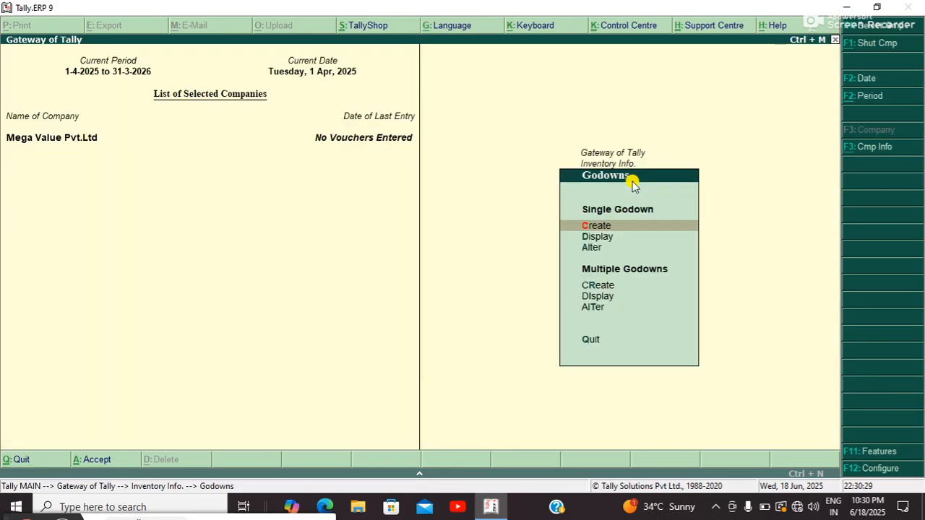
Leave godown creation and create a single stock group named Realme under Primary.
{"action": "key", "text": "Escape"}
{"action": "key", "text": "Up"}
{"action": "key", "text": "Up"}
{"action": "key", "text": "Up"}
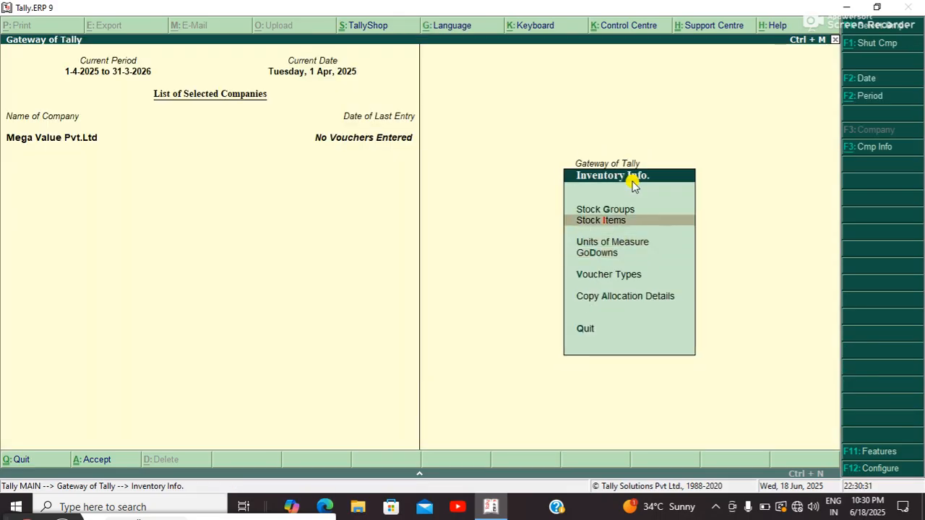
{"action": "key", "text": "Return"}
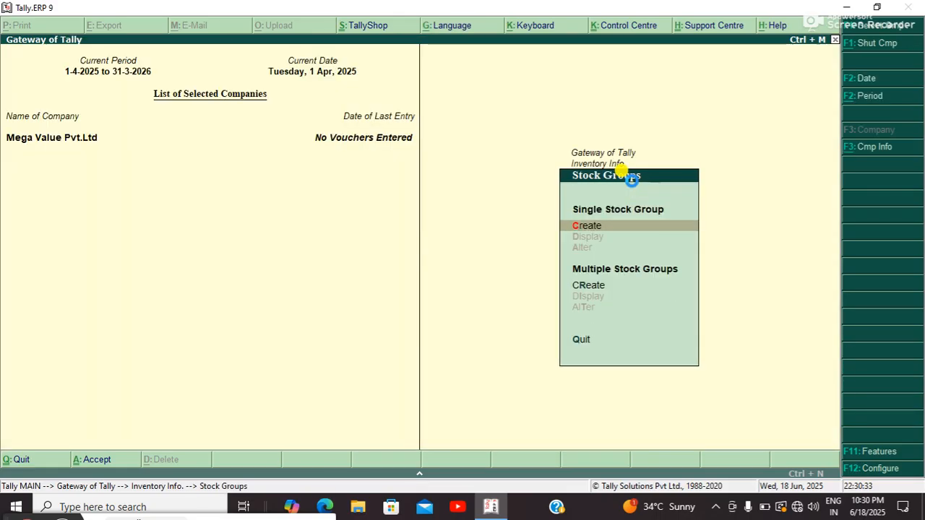
{"action": "key", "text": "Return"}
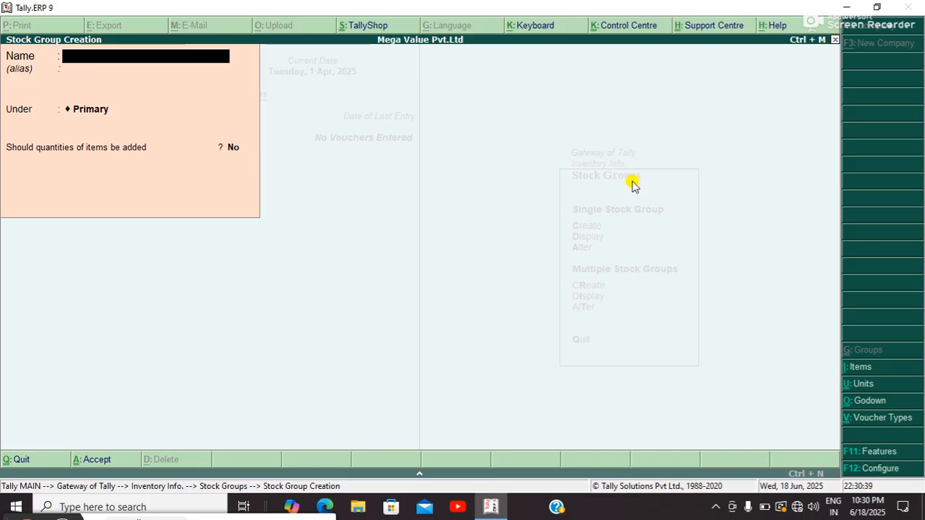
{"action": "type", "text": "Re"}
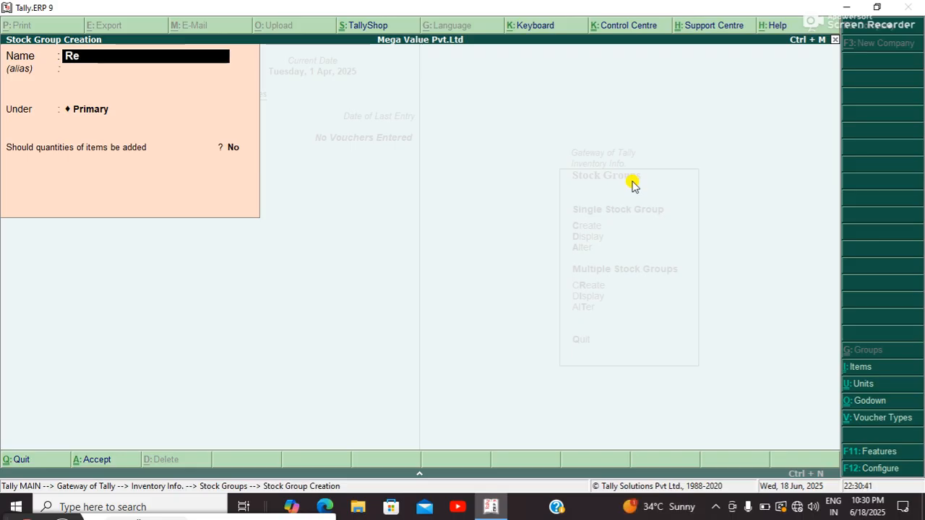
{"action": "type", "text": "alme"}
{"action": "key", "text": "Return"}
{"action": "key", "text": "Return"}
{"action": "key", "text": "Return"}
{"action": "key", "text": "Return"}
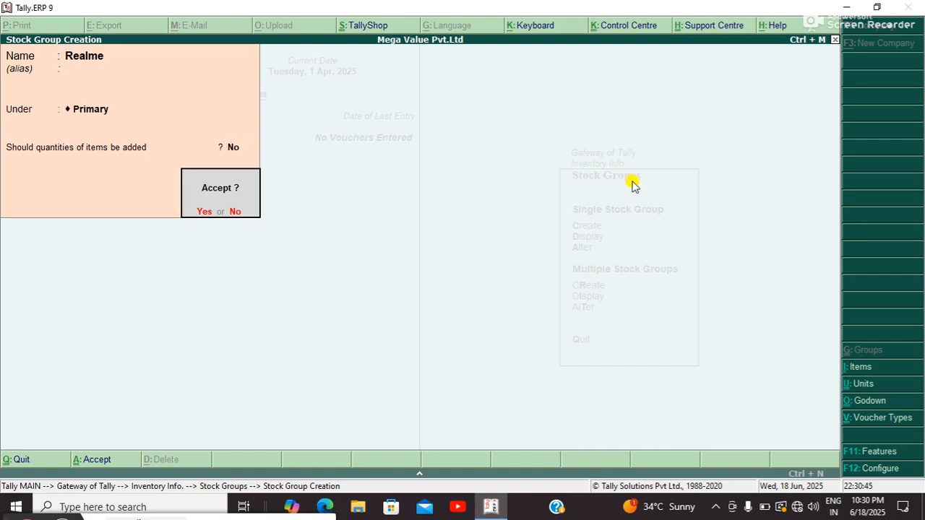
{"action": "key", "text": "Return"}
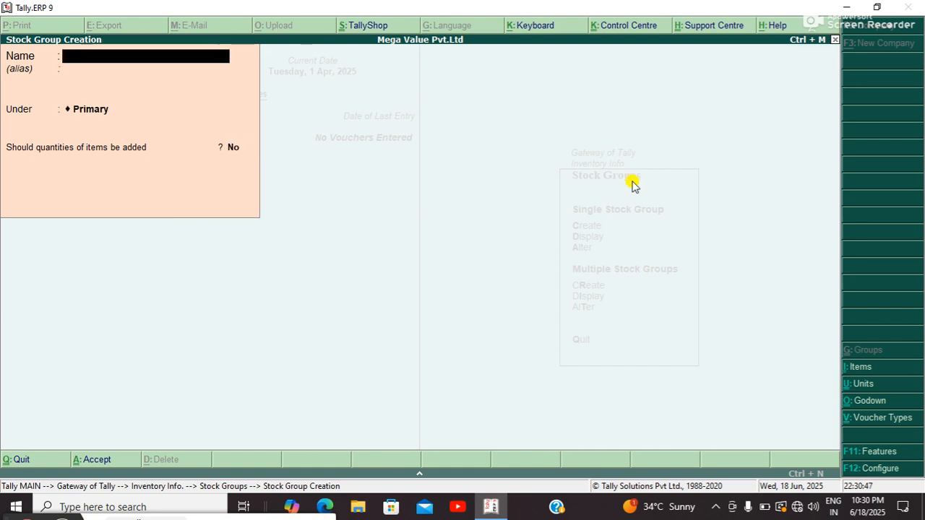
Create a stock group named Samsung under Primary.
{"action": "type", "text": "Samsung"}
{"action": "key", "text": "Return"}
{"action": "key", "text": "Return"}
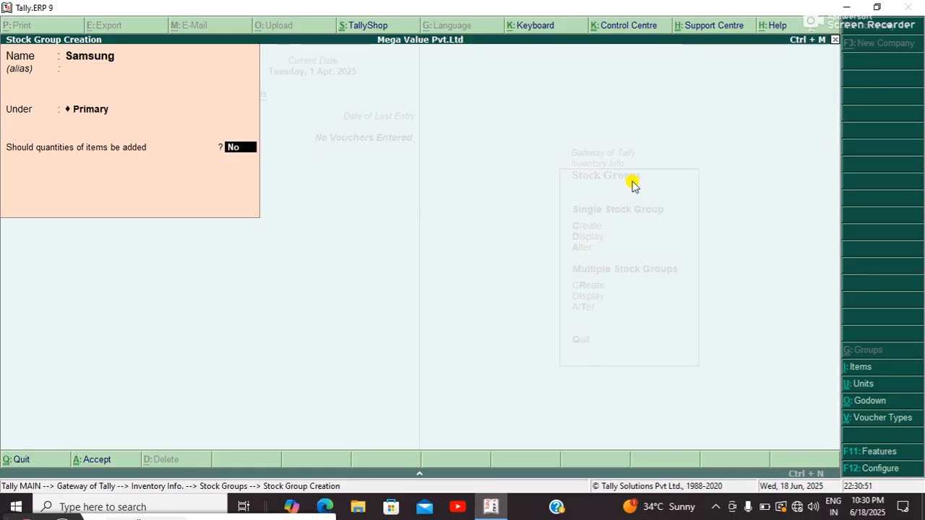
{"action": "key", "text": "Return"}
{"action": "key", "text": "Return"}
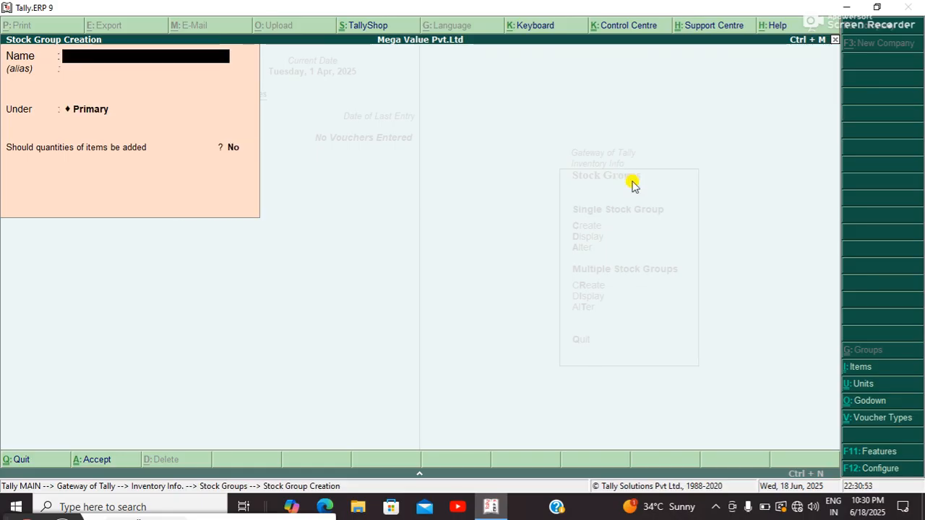
Create a stock group named Oppo under Primary.
{"action": "type", "text": "Oppo"}
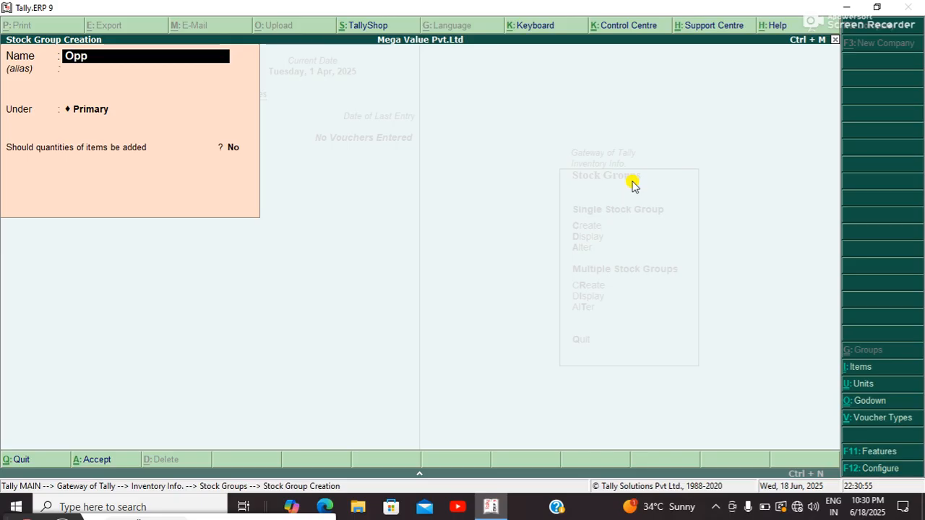
{"action": "key", "text": "Return"}
{"action": "key", "text": "Return"}
{"action": "key", "text": "Return"}
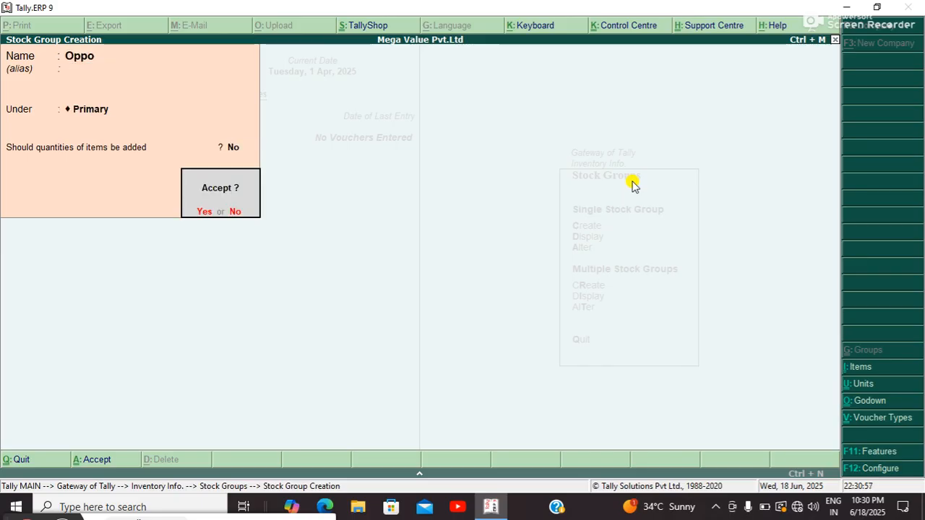
{"action": "key", "text": "Return"}
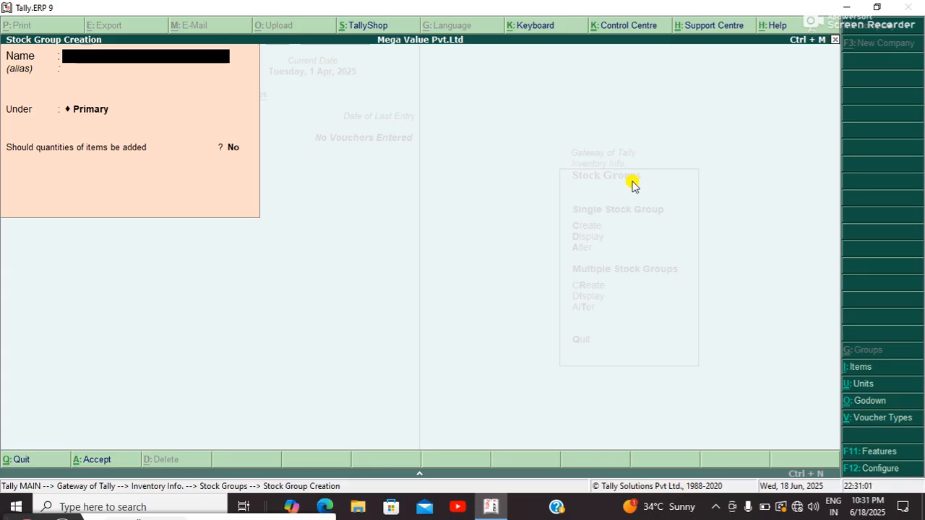
{"action": "type", "text": "Sams"}
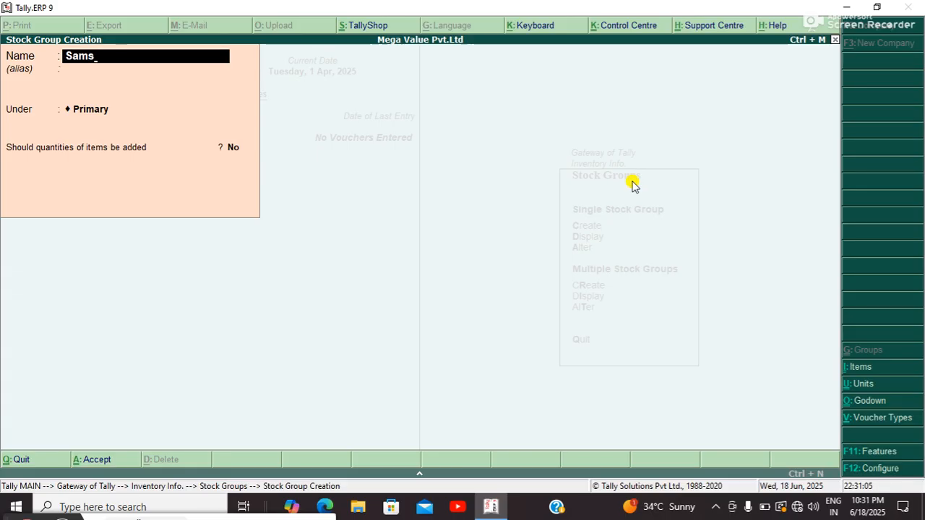
{"action": "type", "text": "ung"}
{"action": "key", "text": "Return"}
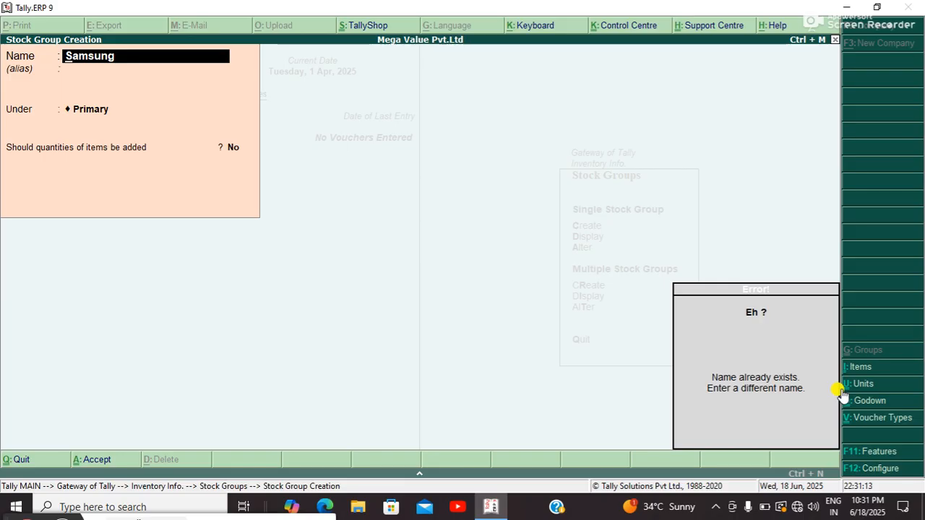
{"action": "key", "text": "Escape"}
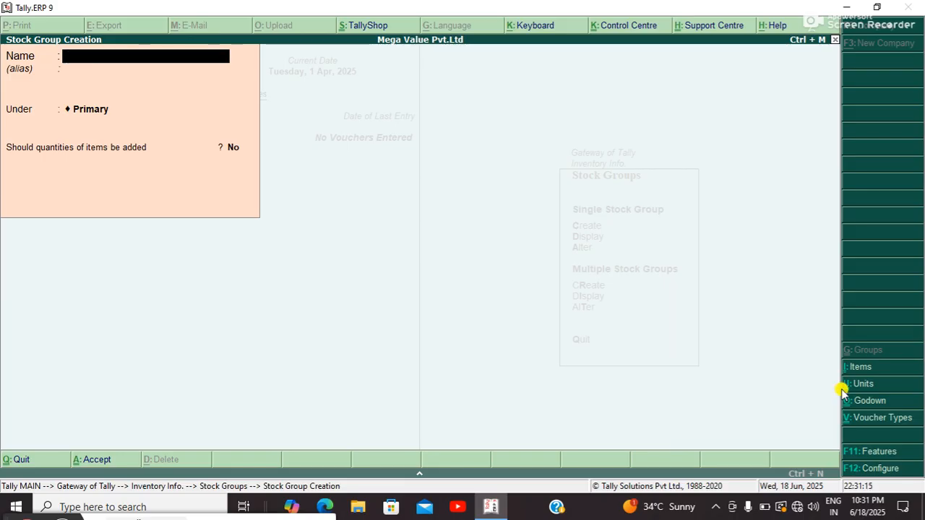
Create a stock group named Hp under Primary.
{"action": "type", "text": "Hp"}
{"action": "key", "text": "Return"}
{"action": "key", "text": "Return"}
{"action": "key", "text": "Return"}
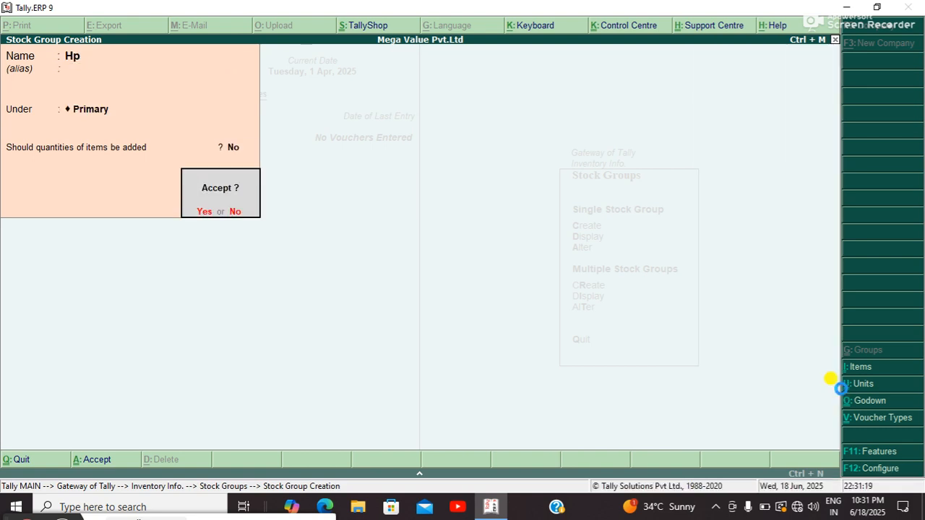
{"action": "key", "text": "Return"}
Create a stock group named Dell under Primary and leave stock group creation.
{"action": "type", "text": "De"}
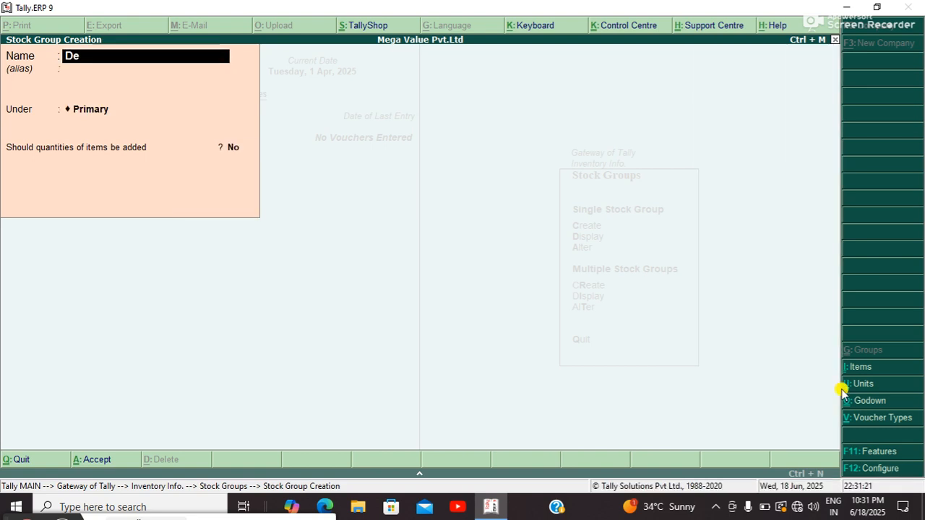
{"action": "type", "text": "ll"}
{"action": "key", "text": "Return"}
{"action": "key", "text": "Return"}
{"action": "key", "text": "Return"}
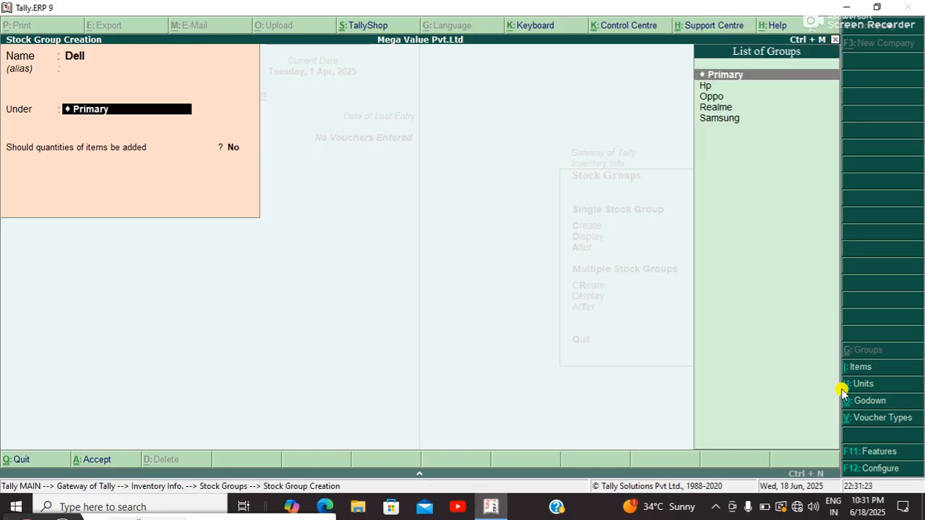
{"action": "key", "text": "Return"}
{"action": "key", "text": "Return"}
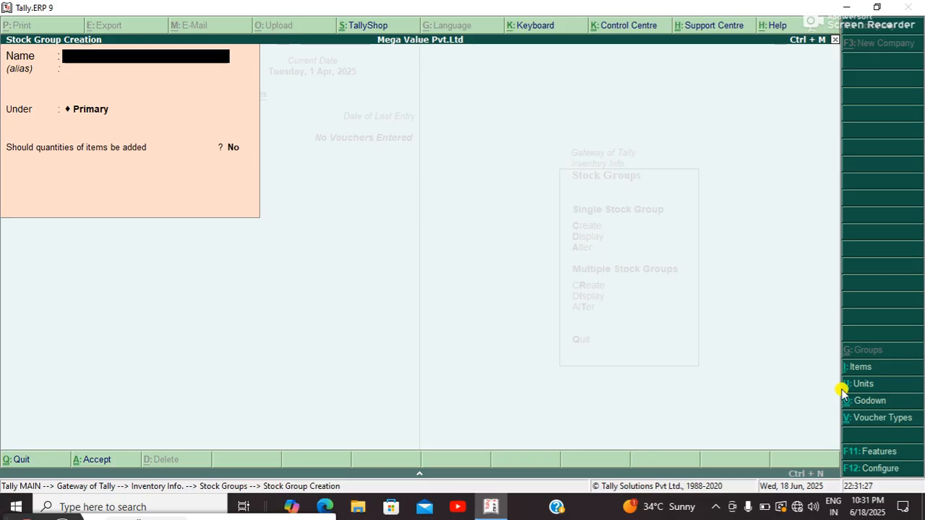
{"action": "key", "text": "Escape"}
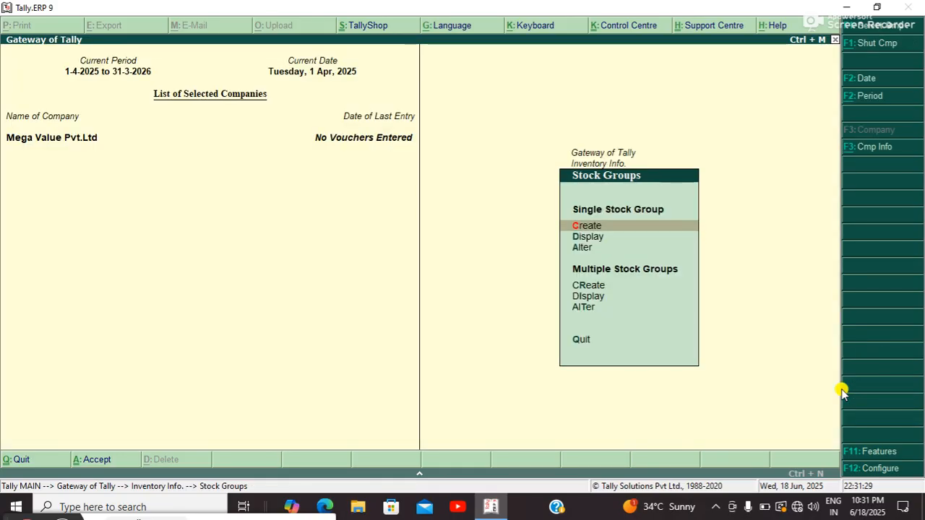
{"action": "key", "text": "Escape"}
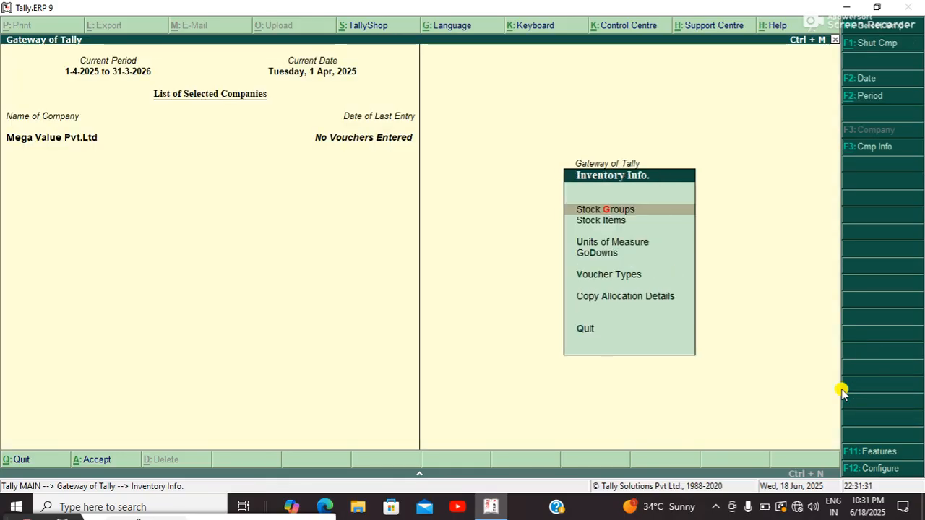
Start creating a single stock item and name it Mobile.
{"action": "key", "text": "Down"}
{"action": "key", "text": "Return"}
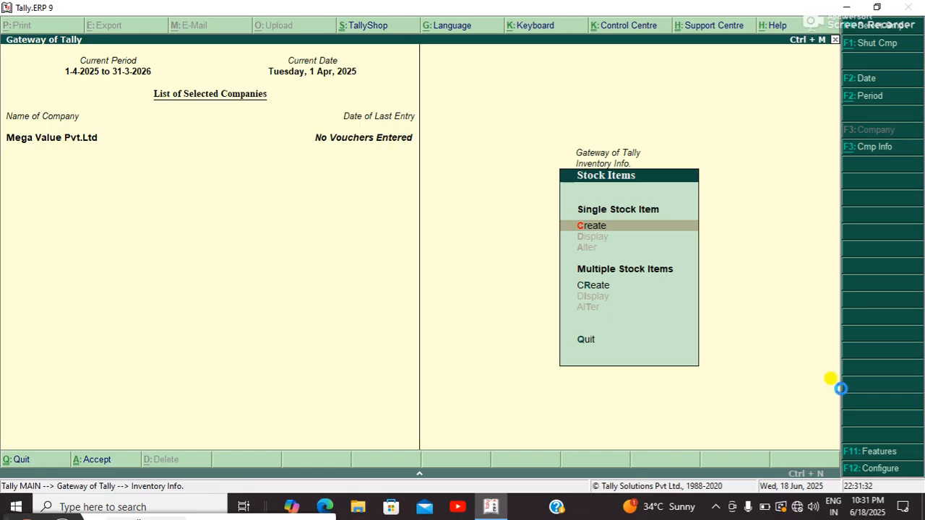
{"action": "key", "text": "Return"}
{"action": "type", "text": "Mo"}
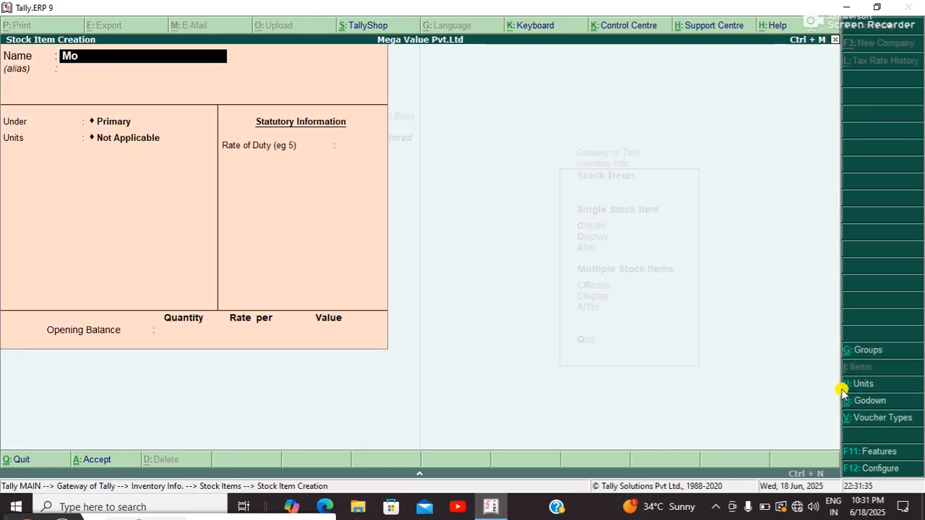
{"action": "type", "text": "bile"}
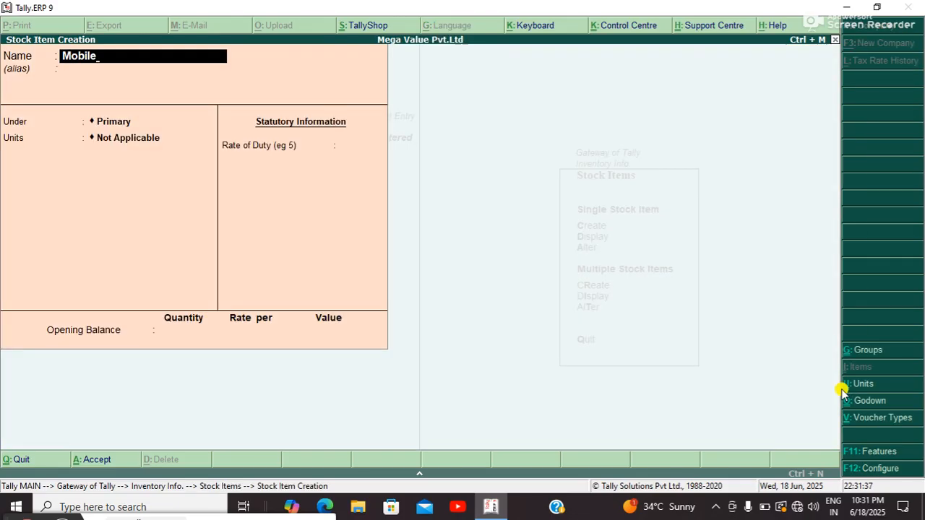
{"action": "key", "text": "Return"}
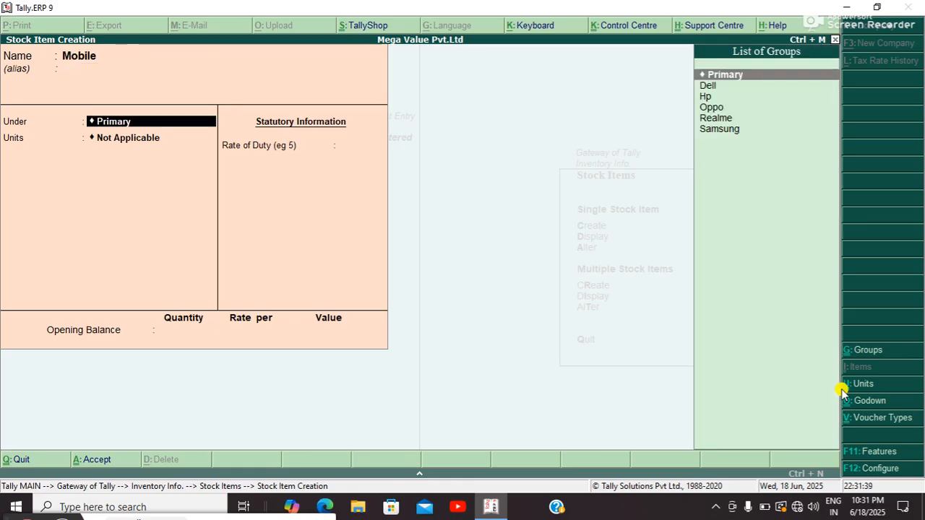
Place the Mobile stock item under the Realme group with Pcs as its unit and save it.
{"action": "key", "text": "Down"}
{"action": "key", "text": "Down"}
{"action": "key", "text": "Down"}
{"action": "key", "text": "Down"}
{"action": "key", "text": "Return"}
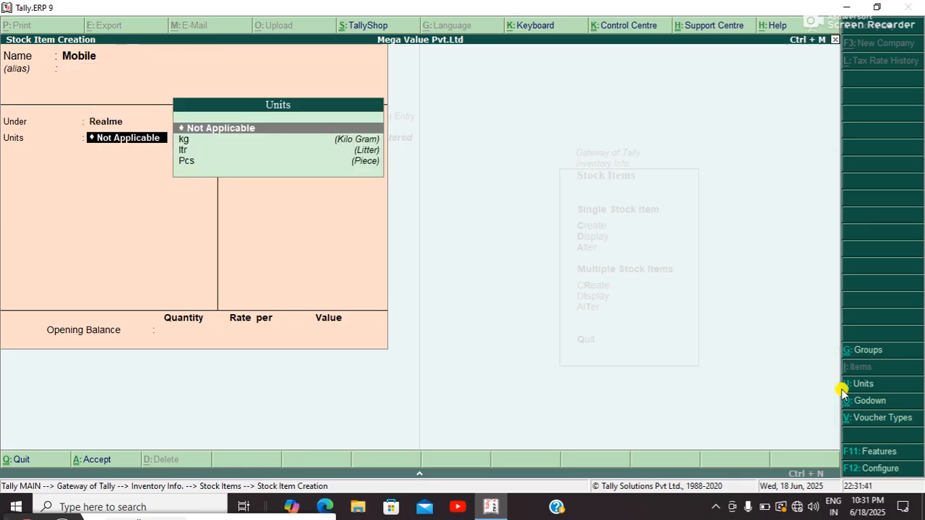
{"action": "key", "text": "Down"}
{"action": "key", "text": "Down"}
{"action": "key", "text": "Down"}
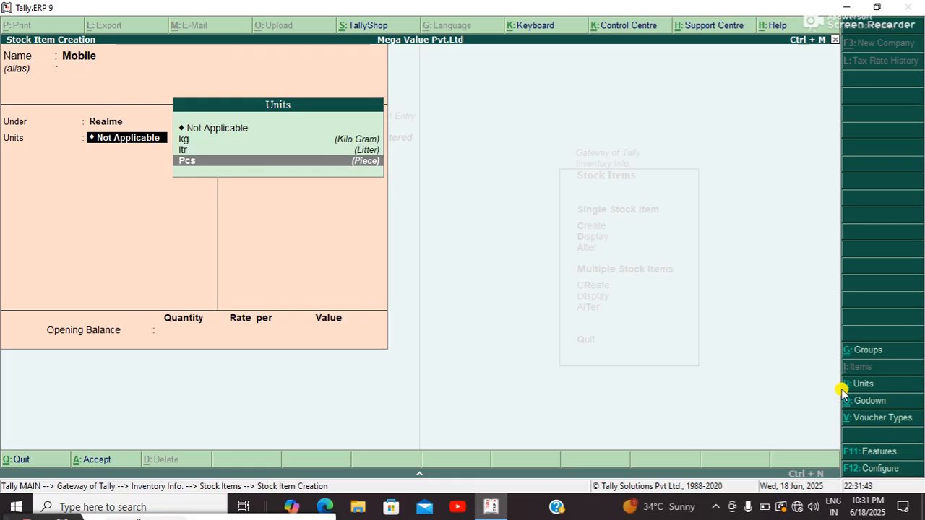
{"action": "key", "text": "Return"}
{"action": "key", "text": "Return"}
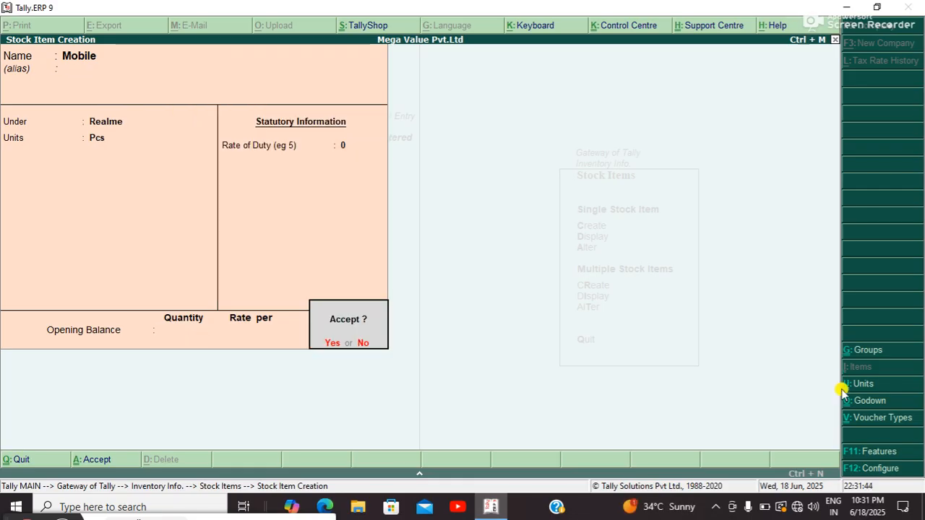
{"action": "key", "text": "Return"}
{"action": "type", "text": "Mobil"}
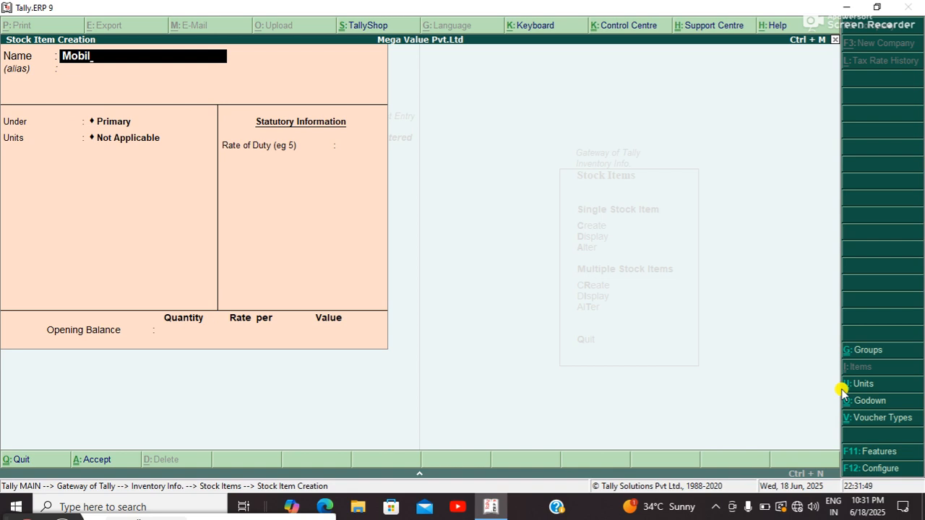
{"action": "type", "text": "e"}
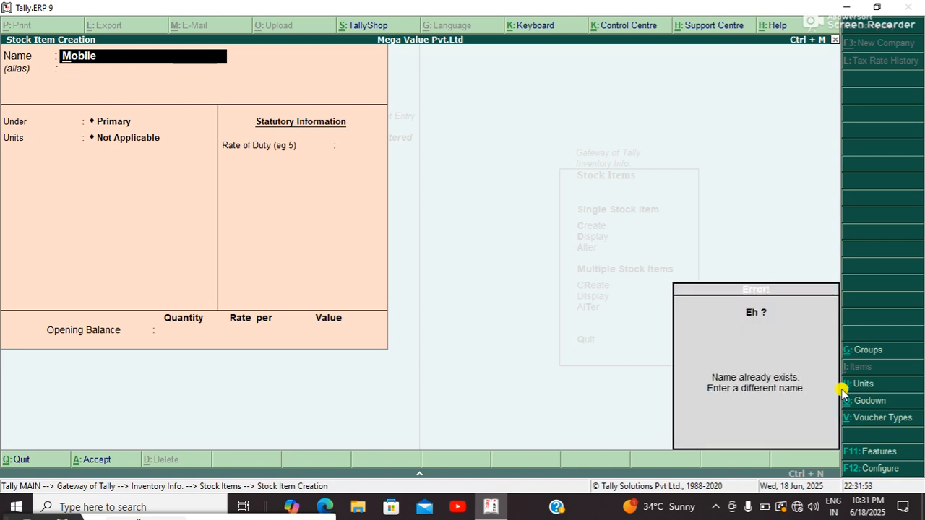
{"action": "key", "text": "Escape"}
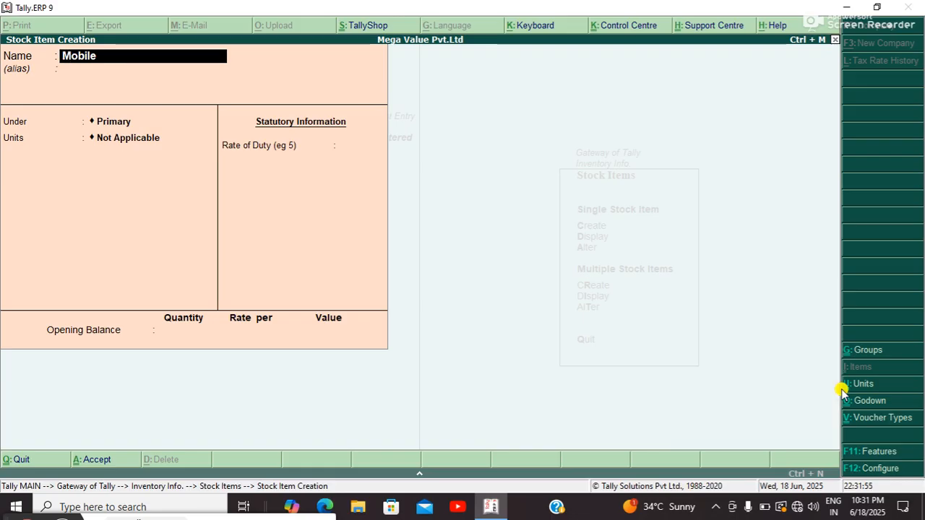
{"action": "key", "text": "BackSpace"}
{"action": "key", "text": "Escape"}
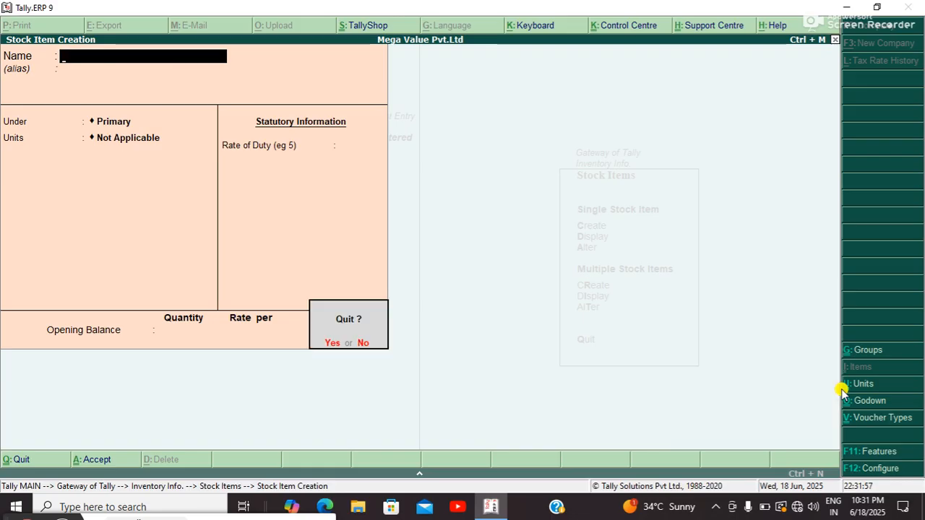
{"action": "key", "text": "y"}
{"action": "key", "text": "Return"}
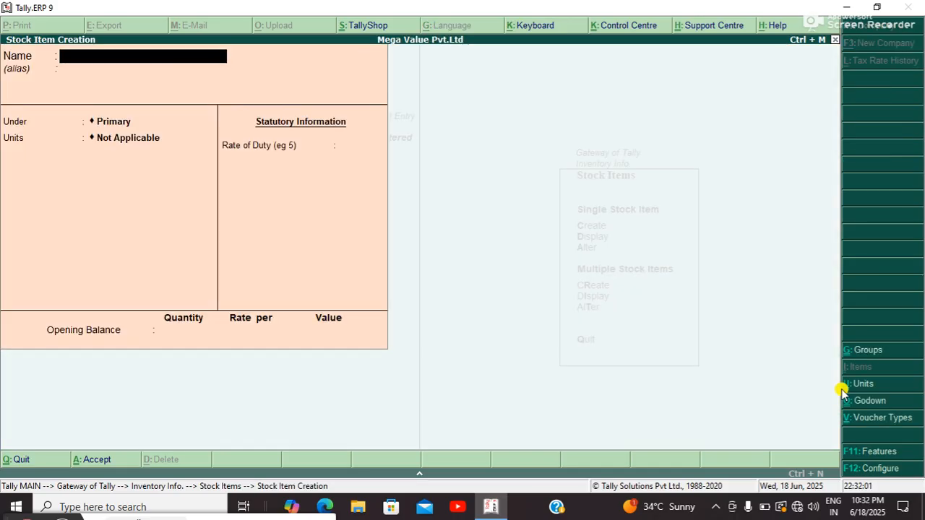
Name a new stock item Mobile J2 and place it under the Samsung group.
{"action": "type", "text": "Mobile"}
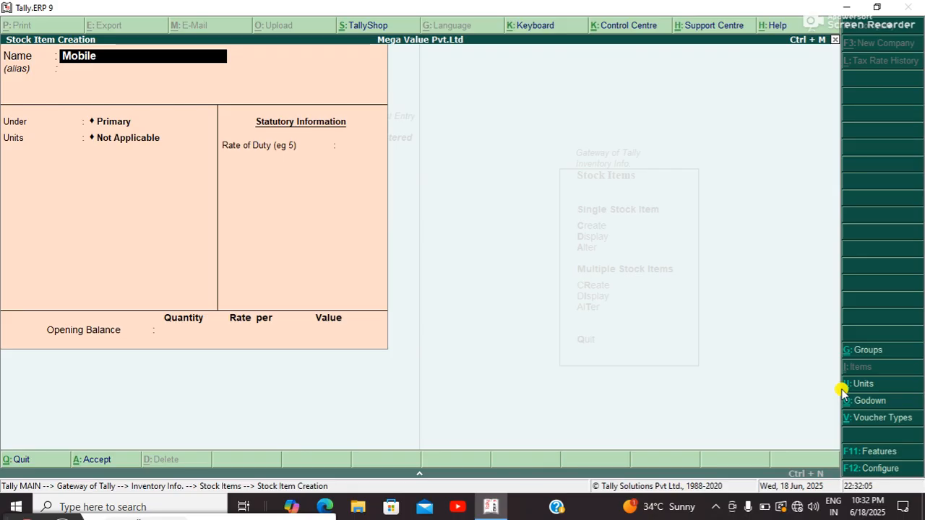
{"action": "type", "text": " J2"}
{"action": "key", "text": "Return"}
{"action": "key", "text": "Return"}
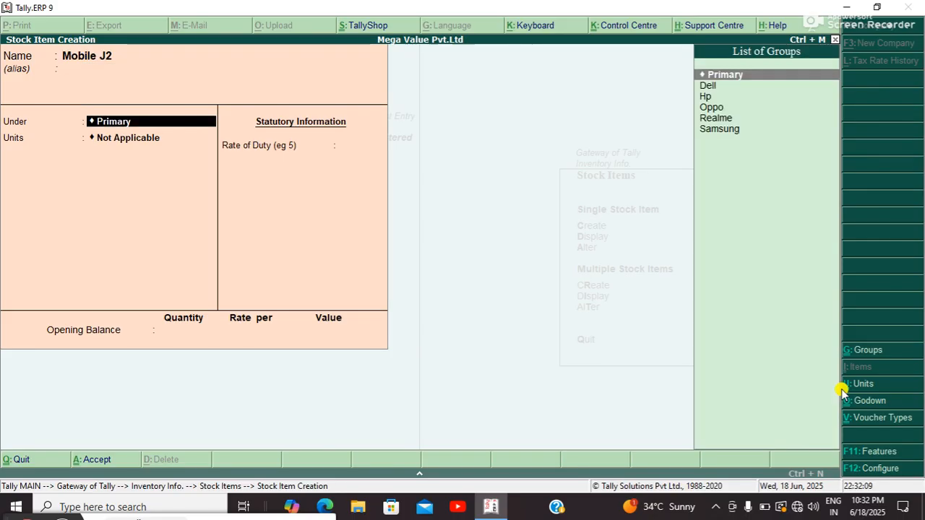
{"action": "key", "text": "Down"}
{"action": "key", "text": "Down"}
{"action": "key", "text": "Down"}
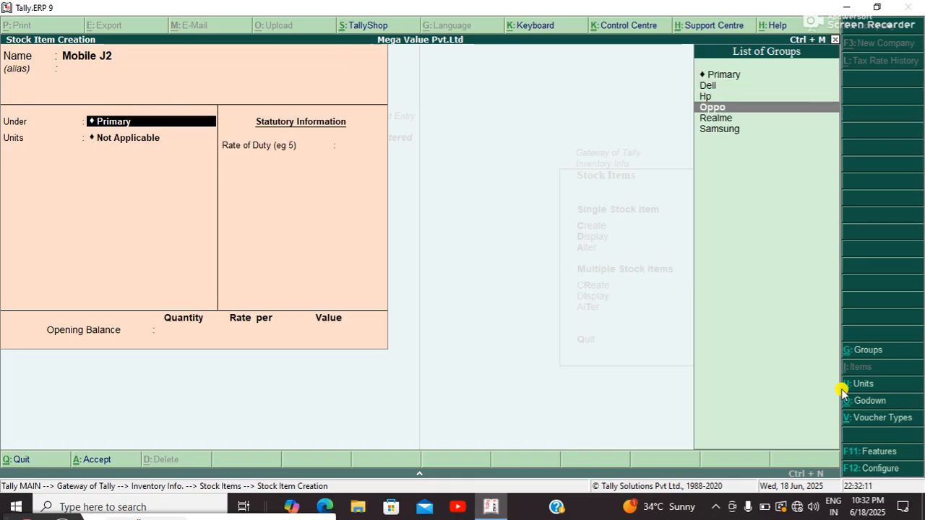
{"action": "key", "text": "Down"}
{"action": "key", "text": "Down"}
{"action": "key", "text": "Return"}
Set the unit of Mobile J2 to Pcs and save the item without an opening balance.
{"action": "key", "text": "Down"}
{"action": "key", "text": "Down"}
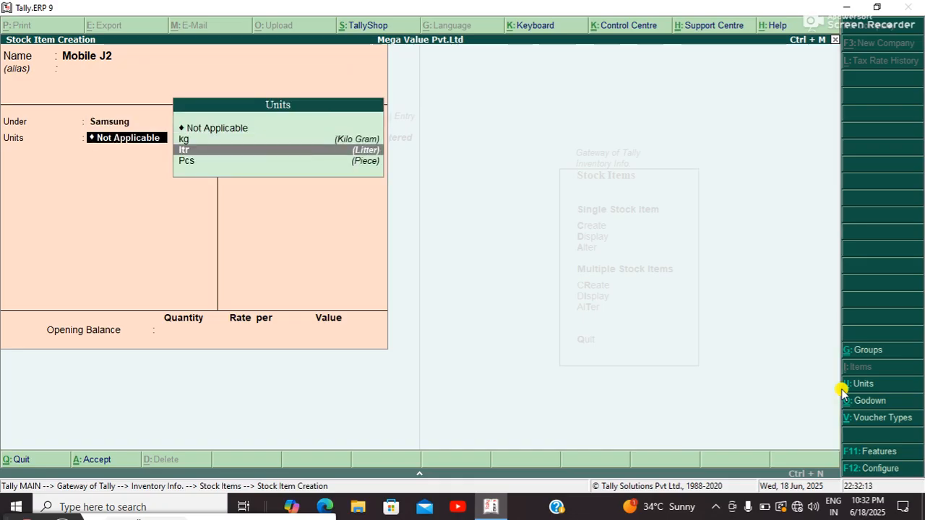
{"action": "key", "text": "Down"}
{"action": "key", "text": "Return"}
{"action": "key", "text": "Return"}
{"action": "key", "text": "Return"}
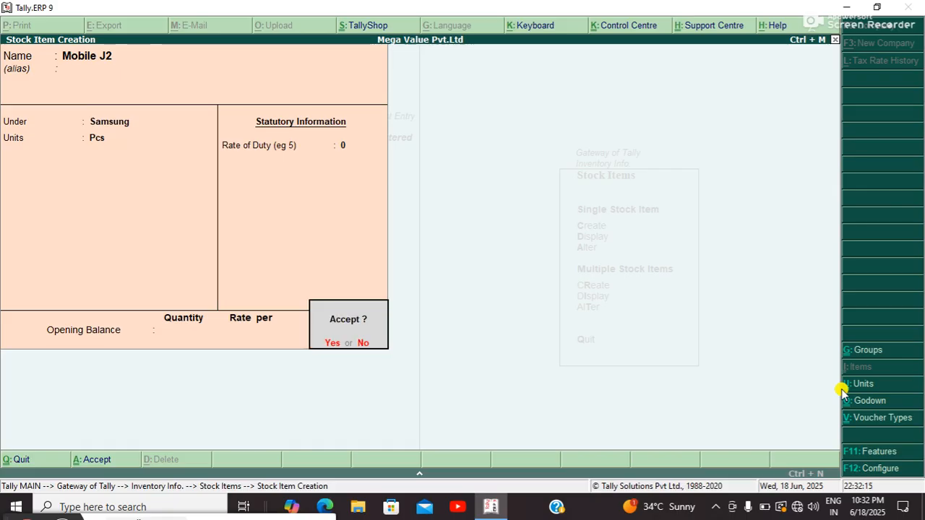
{"action": "key", "text": "Return"}
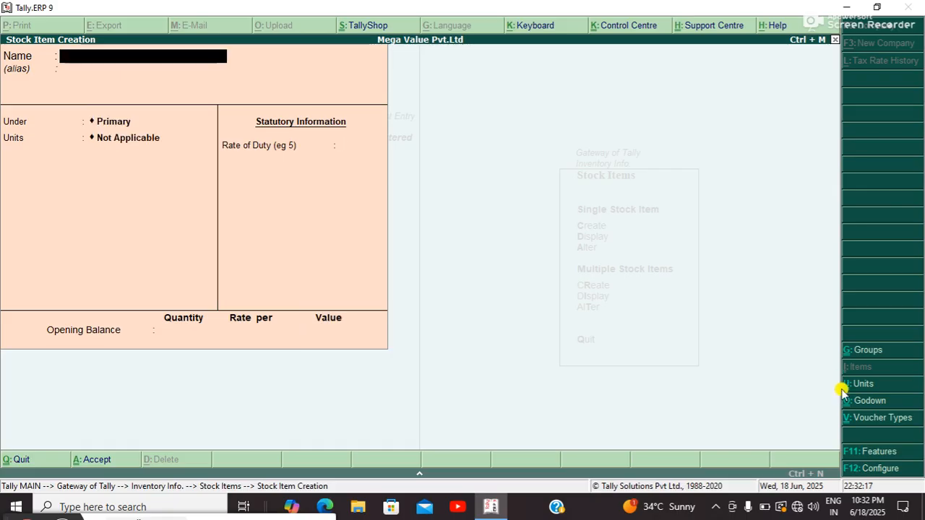
Create a stock item named Tv under the Samsung group with Pcs as its unit.
{"action": "type", "text": "Tv"}
{"action": "key", "text": "Return"}
{"action": "key", "text": "Return"}
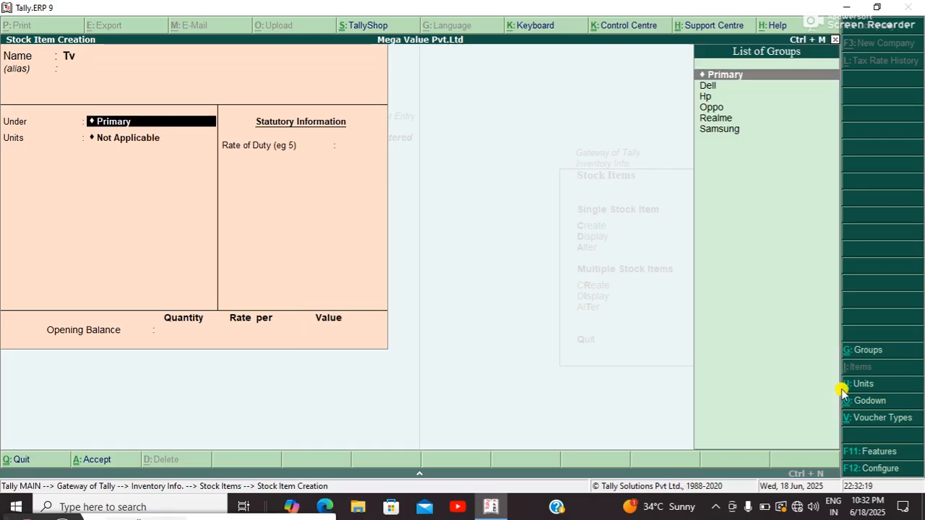
{"action": "key", "text": "Down"}
{"action": "key", "text": "Down"}
{"action": "key", "text": "Down"}
{"action": "key", "text": "Down"}
{"action": "key", "text": "Down"}
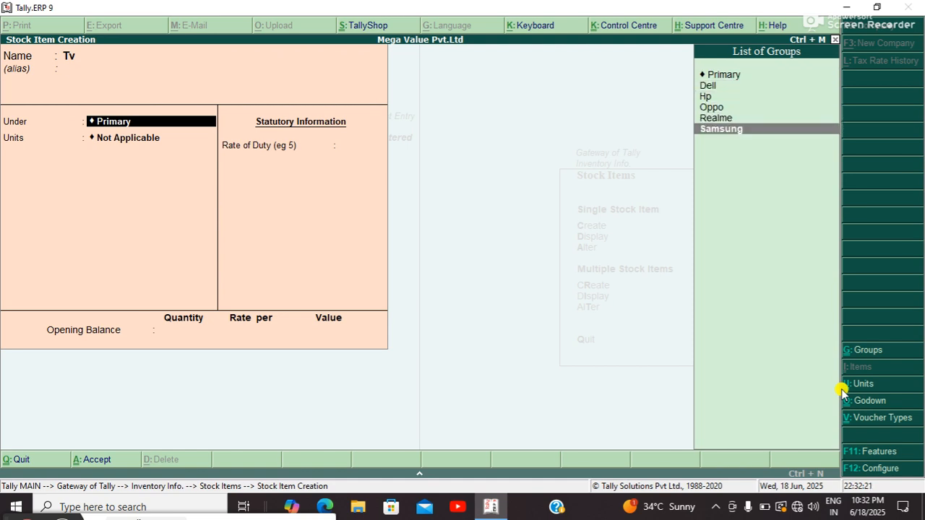
{"action": "key", "text": "Return"}
{"action": "key", "text": "Return"}
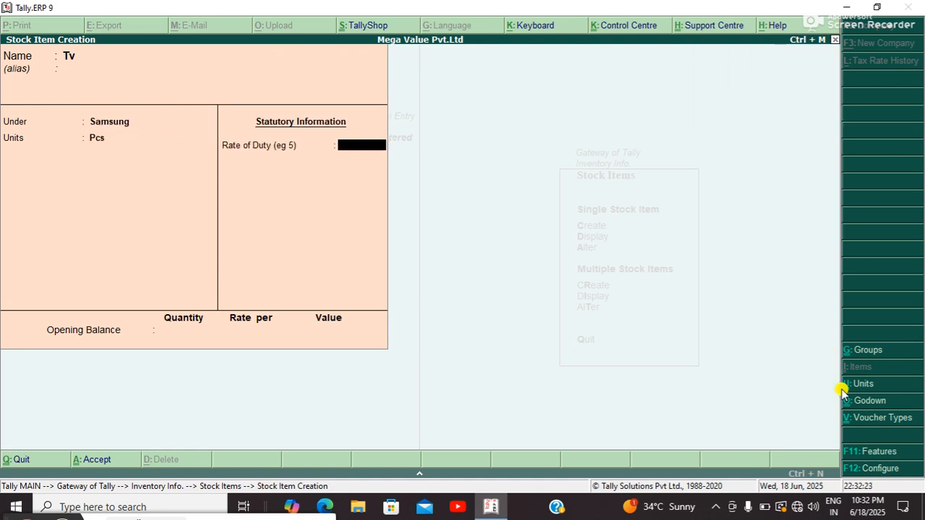
{"action": "key", "text": "Return"}
{"action": "key", "text": "Return"}
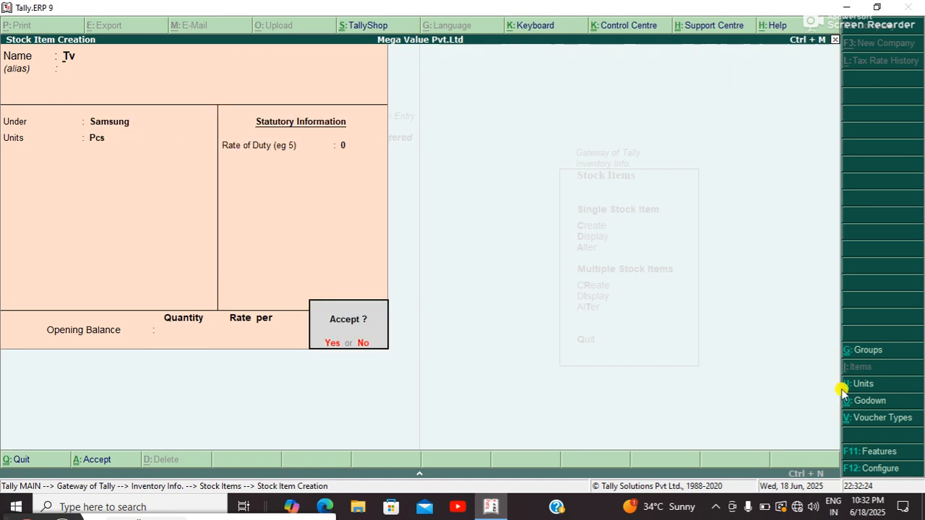
{"action": "key", "text": "Return"}
Name a new stock item Laptop I3 and place it under the Dell group.
{"action": "type", "text": "La"}
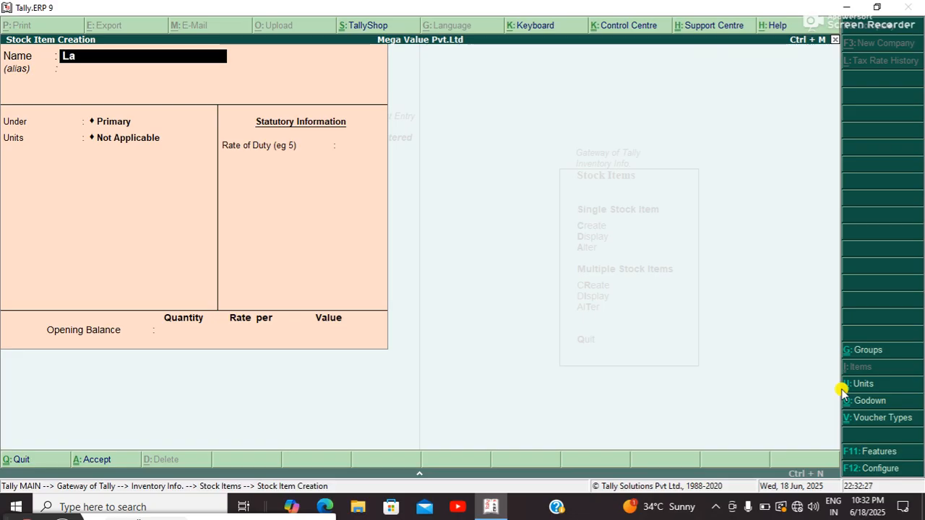
{"action": "type", "text": "ptop i3"}
{"action": "key", "text": "Return"}
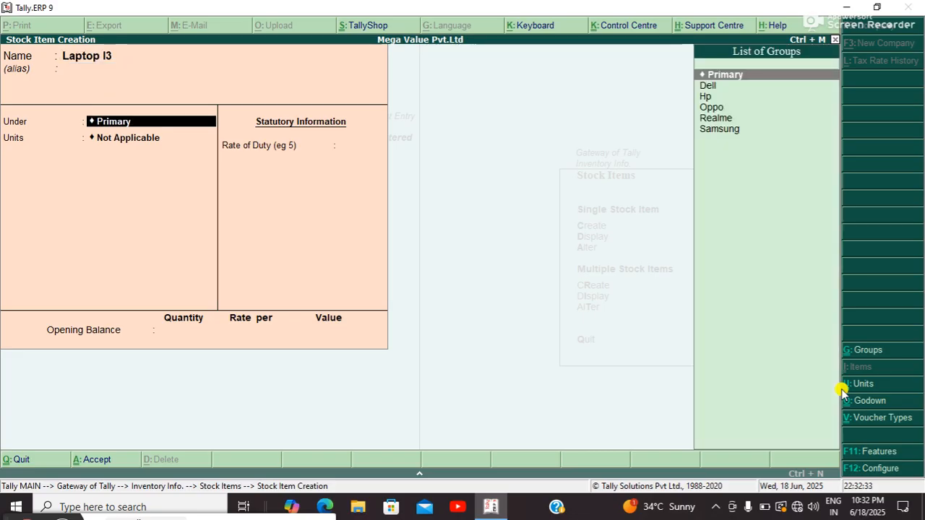
{"action": "key", "text": "Down"}
{"action": "key", "text": "Down"}
{"action": "key", "text": "Up"}
{"action": "key", "text": "Return"}
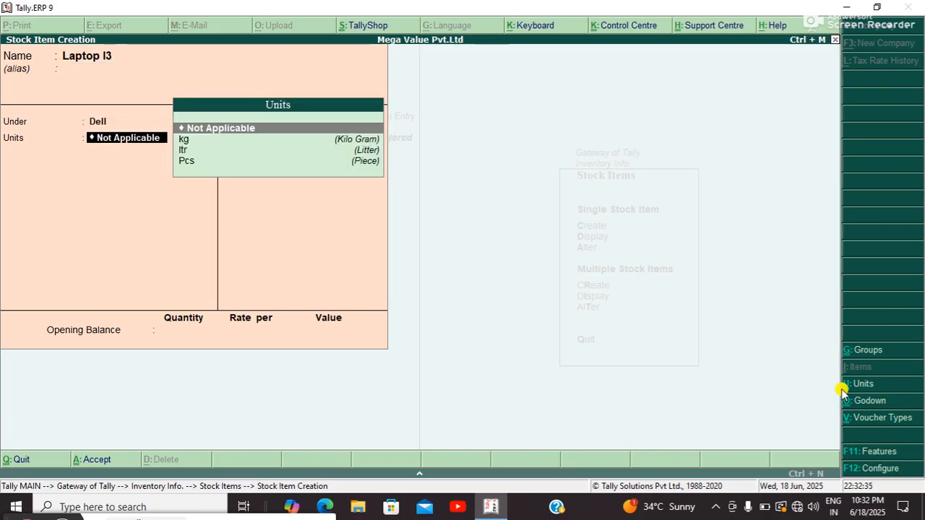
Set the unit of Laptop I3 to Pcs and save the item without an opening balance.
{"action": "key", "text": "Down"}
{"action": "key", "text": "Down"}
{"action": "key", "text": "Down"}
{"action": "key", "text": "Return"}
{"action": "key", "text": "Return"}
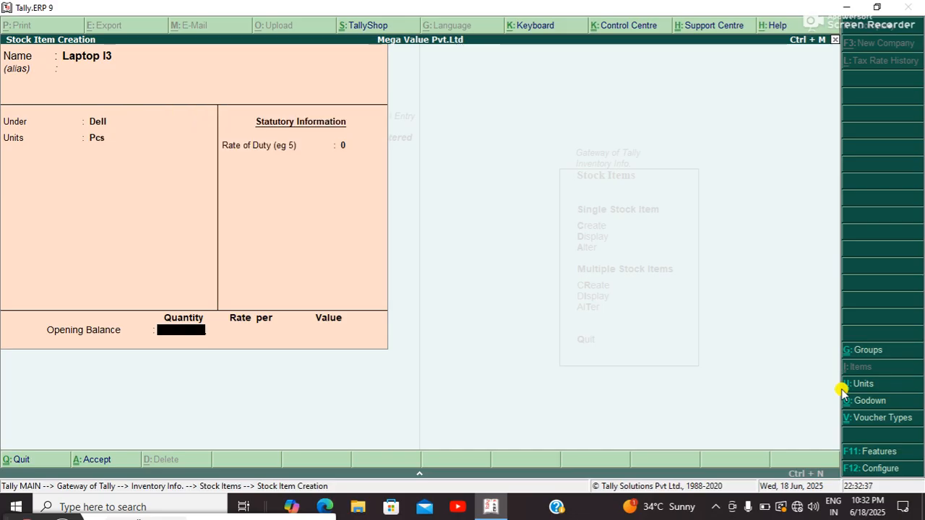
{"action": "key", "text": "Return"}
{"action": "key", "text": "Return"}
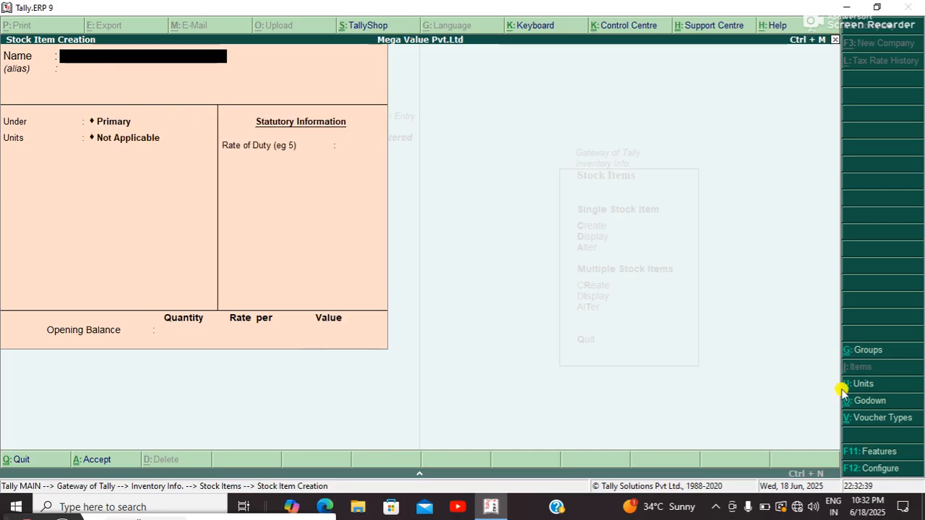
Name a new stock item Laptop I5 and place it under the Hp group.
{"action": "type", "text": "L"}
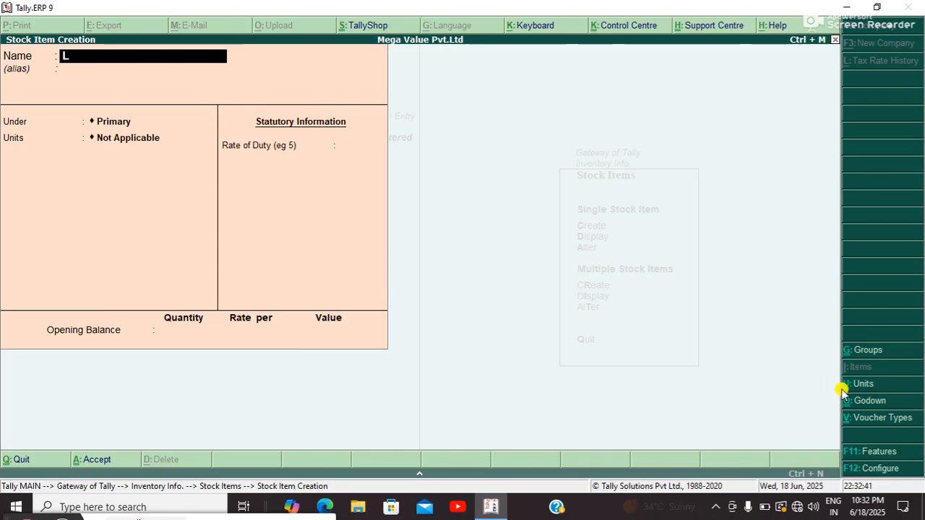
{"action": "type", "text": "ap"}
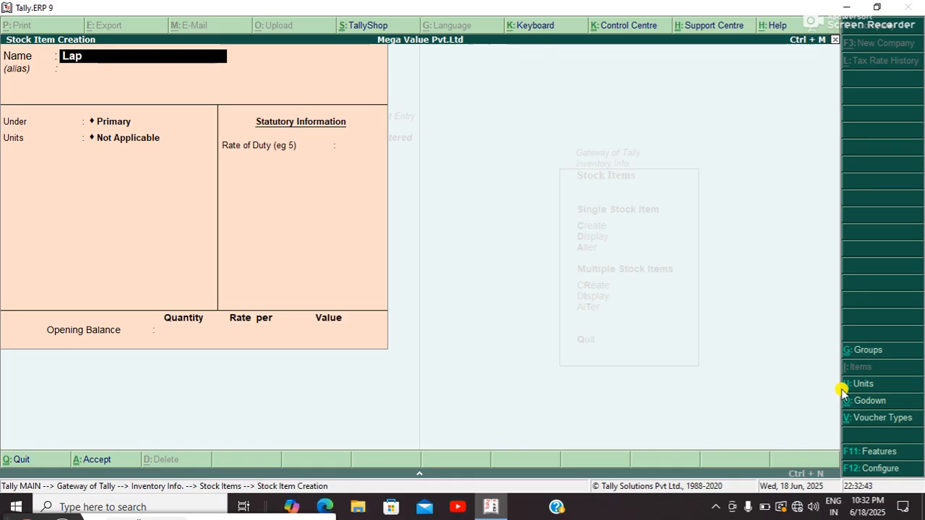
{"action": "type", "text": "top"}
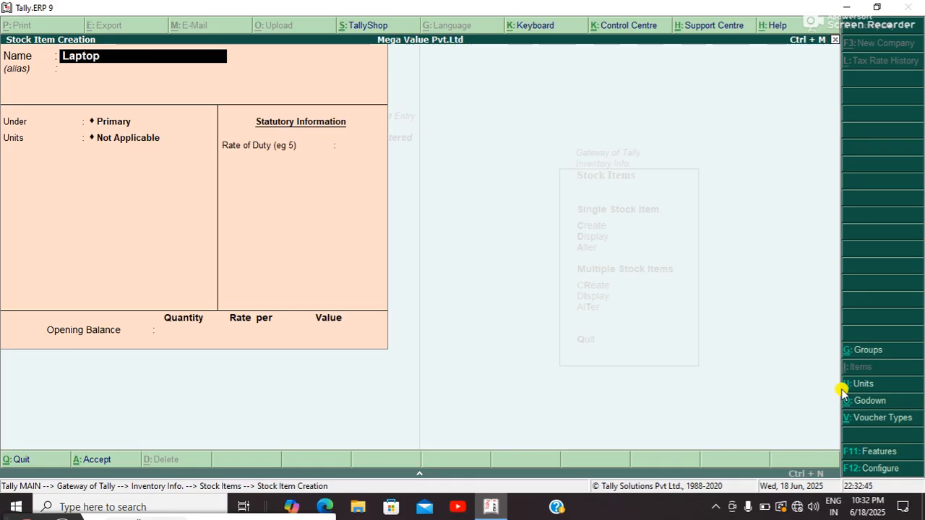
{"action": "type", "text": " i5"}
{"action": "key", "text": "Return"}
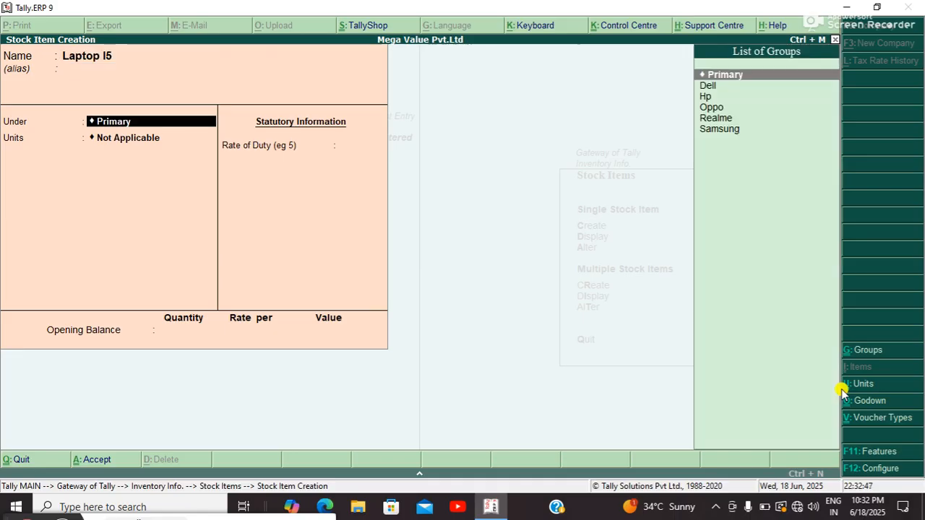
{"action": "key", "text": "Down"}
{"action": "key", "text": "Down"}
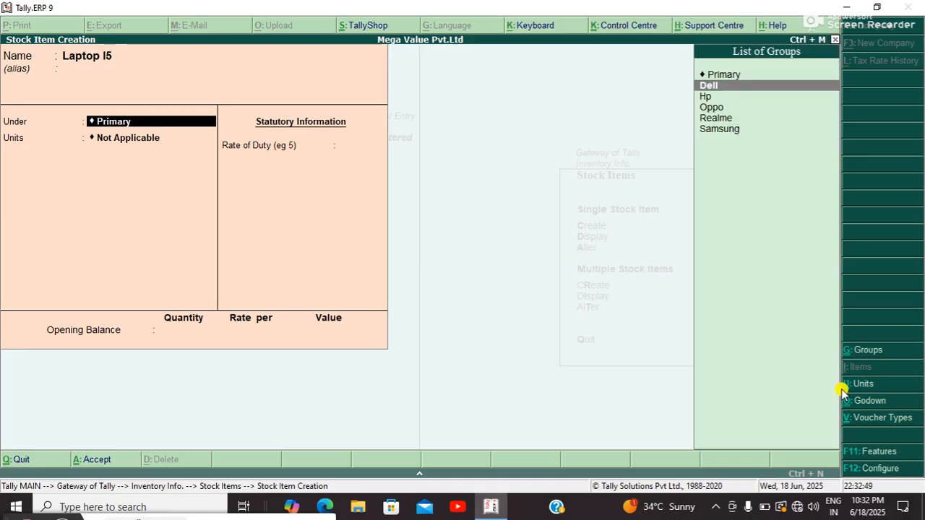
{"action": "key", "text": "Return"}
Set the unit of Laptop I5 to Pcs and save the item without an opening balance.
{"action": "key", "text": "Down"}
{"action": "key", "text": "Down"}
{"action": "key", "text": "Down"}
{"action": "key", "text": "Return"}
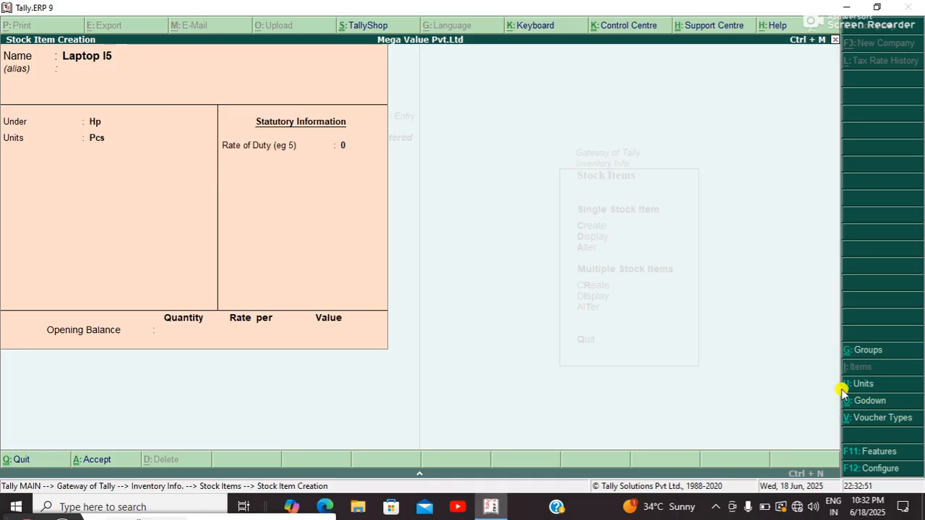
{"action": "key", "text": "Return"}
{"action": "key", "text": "Return"}
{"action": "key", "text": "Return"}
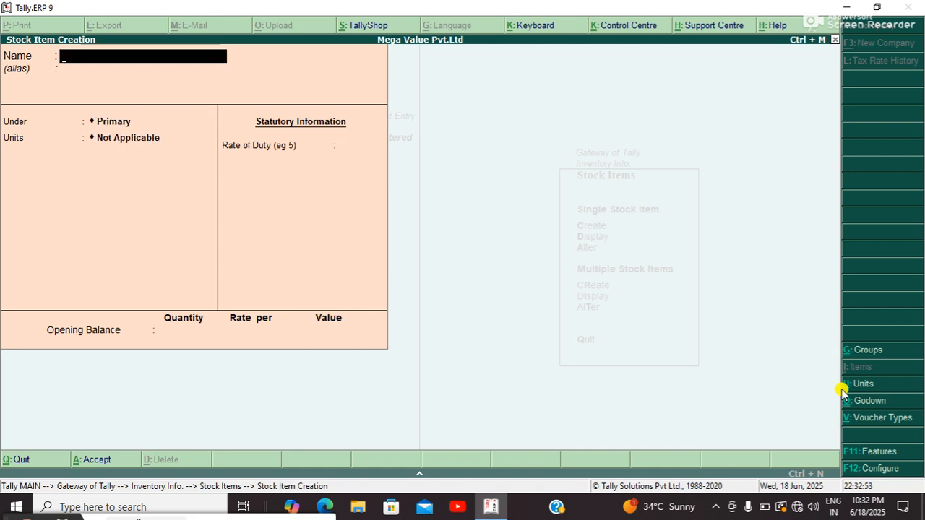
Leave stock item creation, return to the Gateway of Tally and open accounting voucher creation.
{"action": "key", "text": "Escape"}
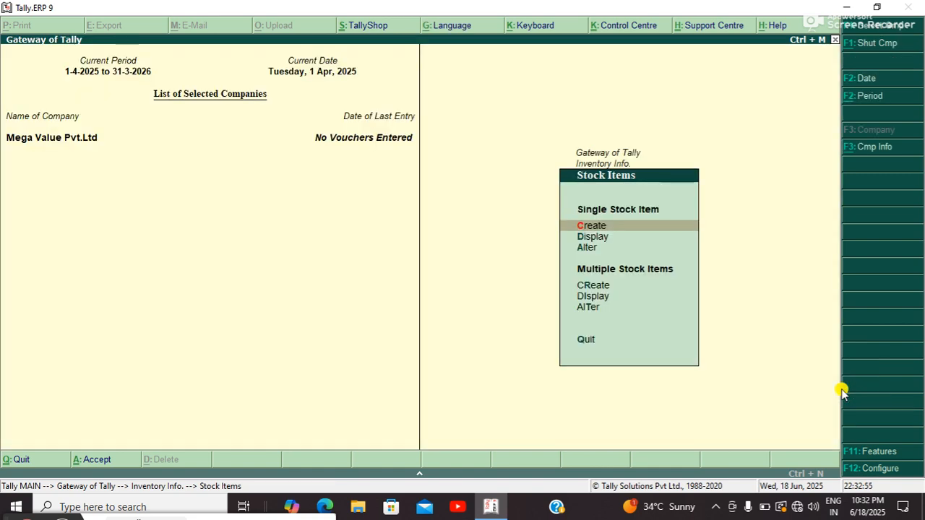
{"action": "key", "text": "Escape"}
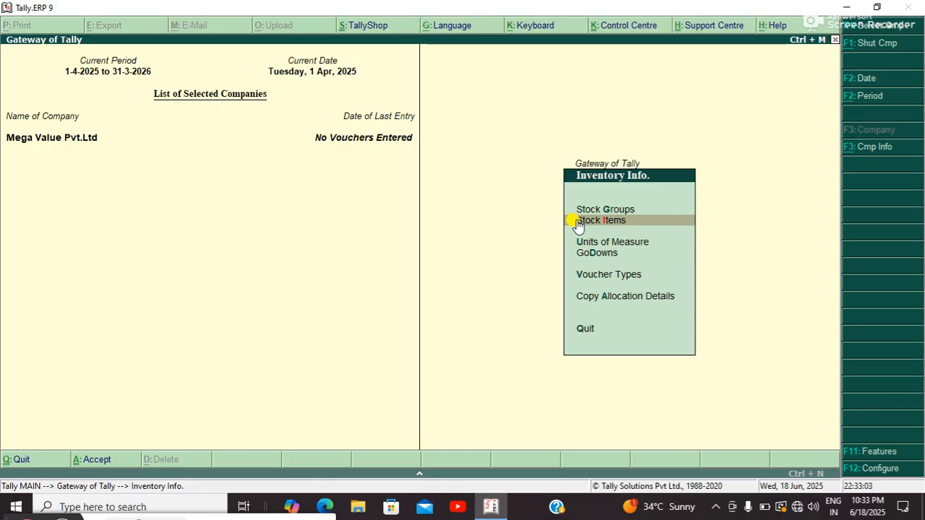
{"action": "key", "text": "Escape"}
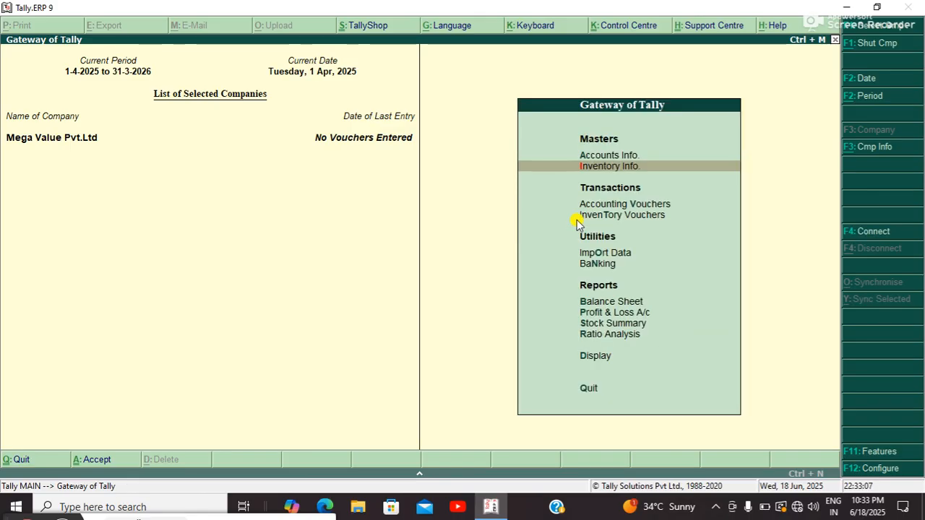
{"action": "key", "text": "Down"}
{"action": "key", "text": "Down"}
{"action": "key", "text": "Up"}
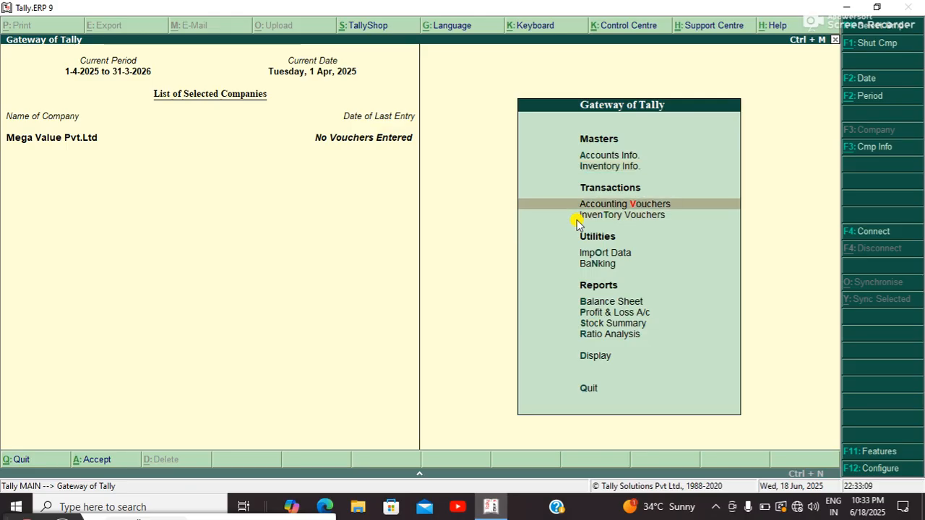
{"action": "key", "text": "Return"}
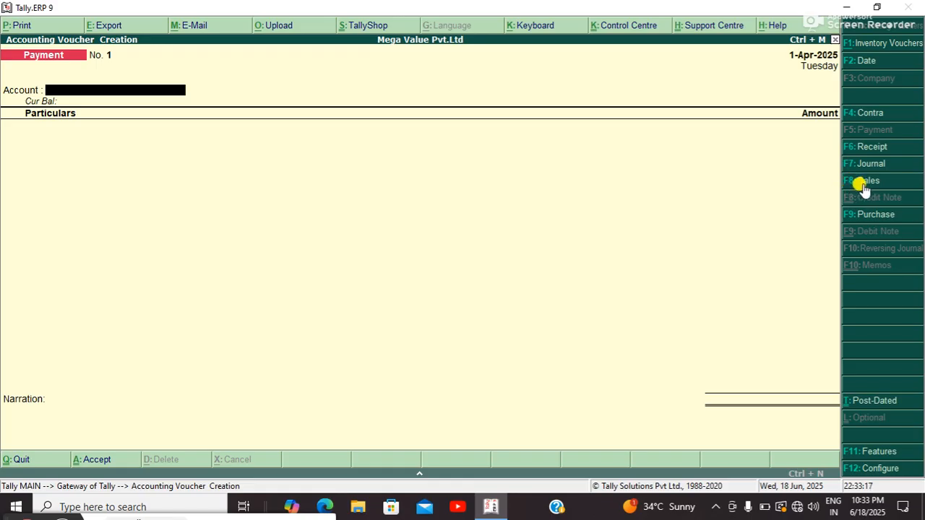
{"action": "key", "text": "F6"}
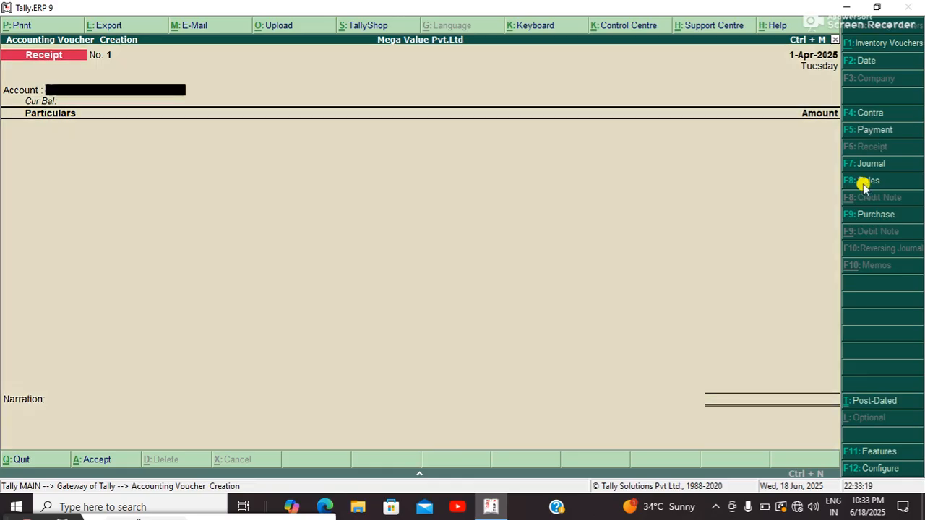
{"action": "key", "text": "F7"}
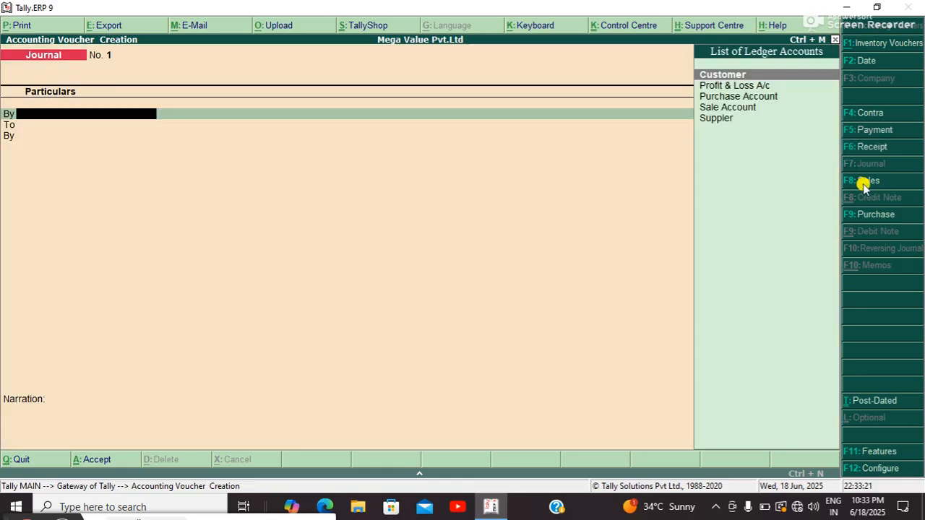
{"action": "key", "text": "F9"}
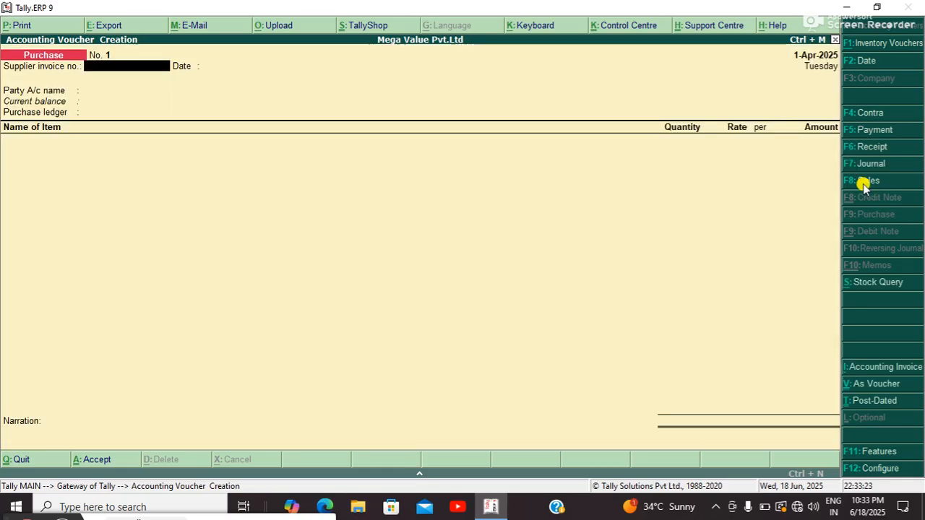
{"action": "key", "text": "F8"}
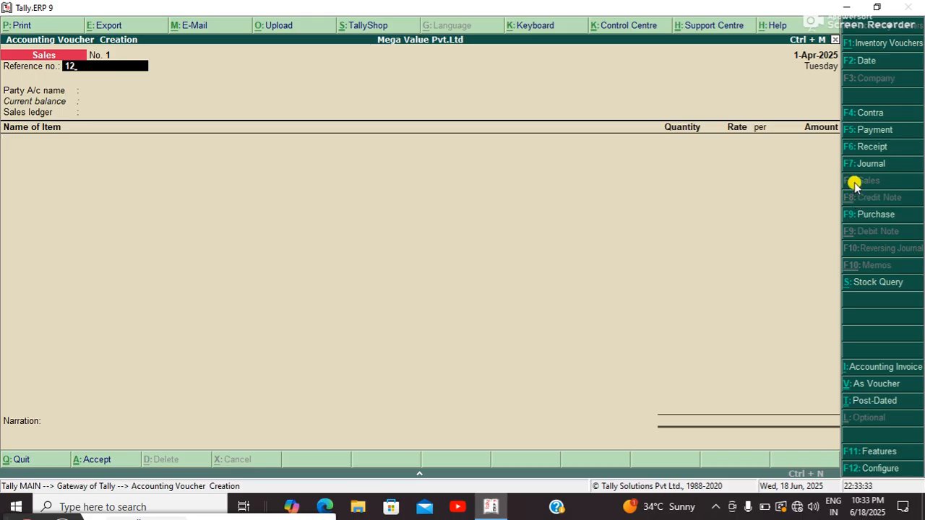
{"action": "key", "text": "Return"}
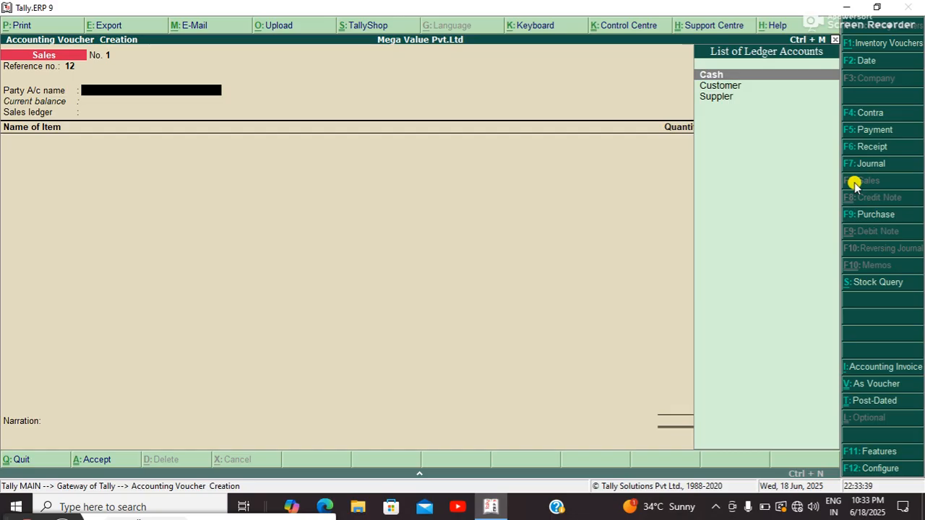
{"action": "key", "text": "Down"}
{"action": "key", "text": "Return"}
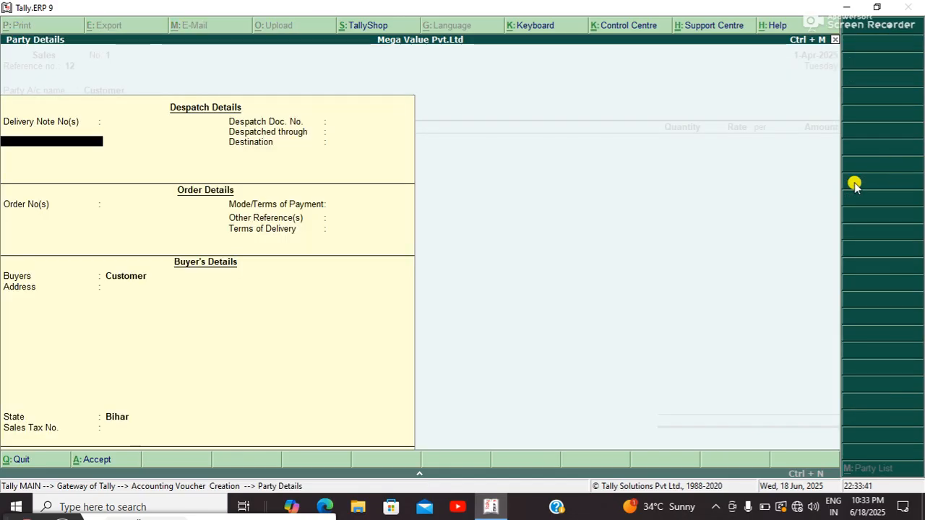
{"action": "key", "text": "ctrl+a"}
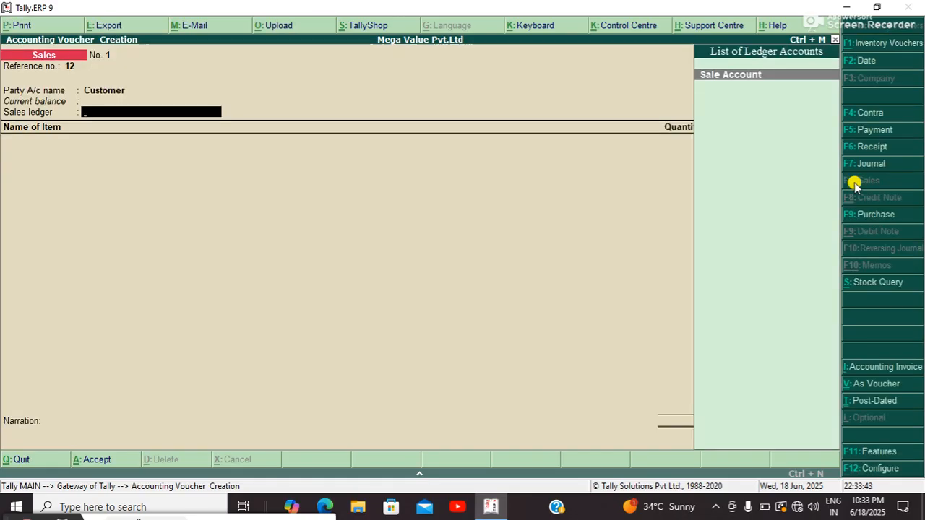
{"action": "key", "text": "Return"}
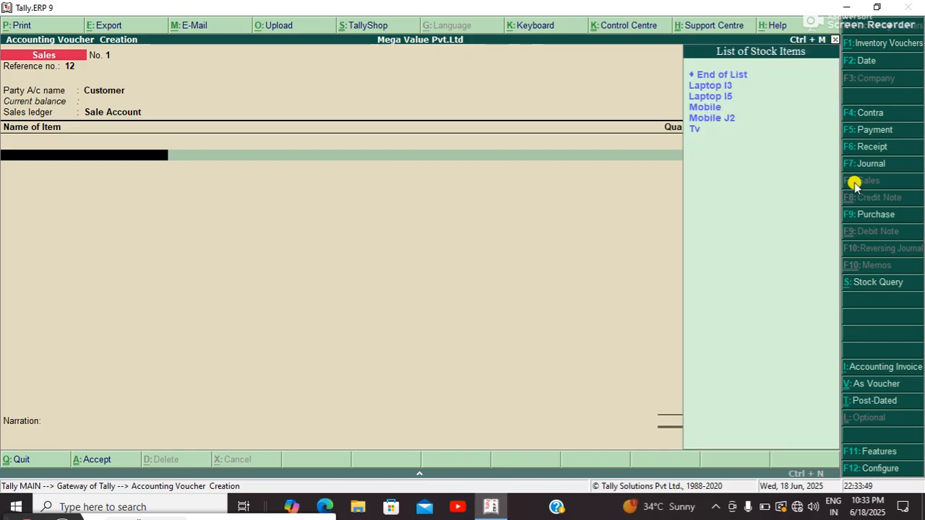
{"action": "key", "text": "Down"}
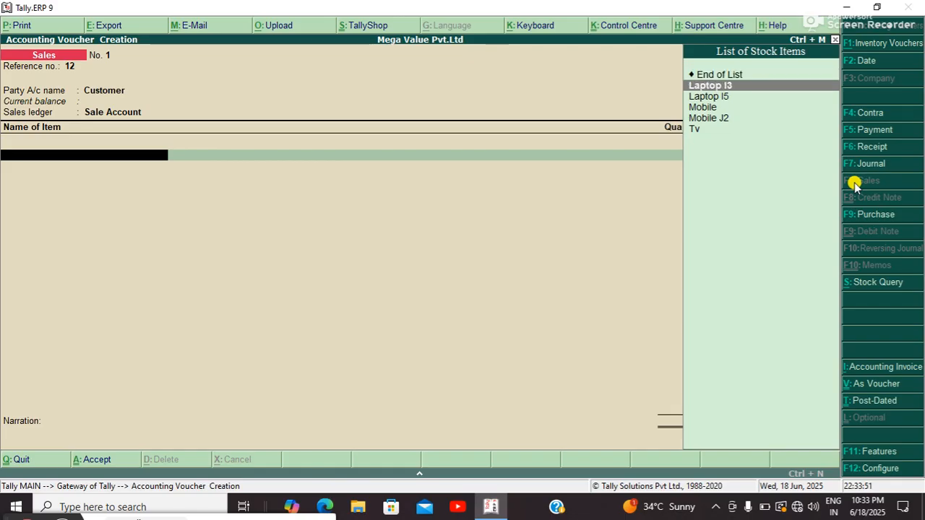
{"action": "key", "text": "Return"}
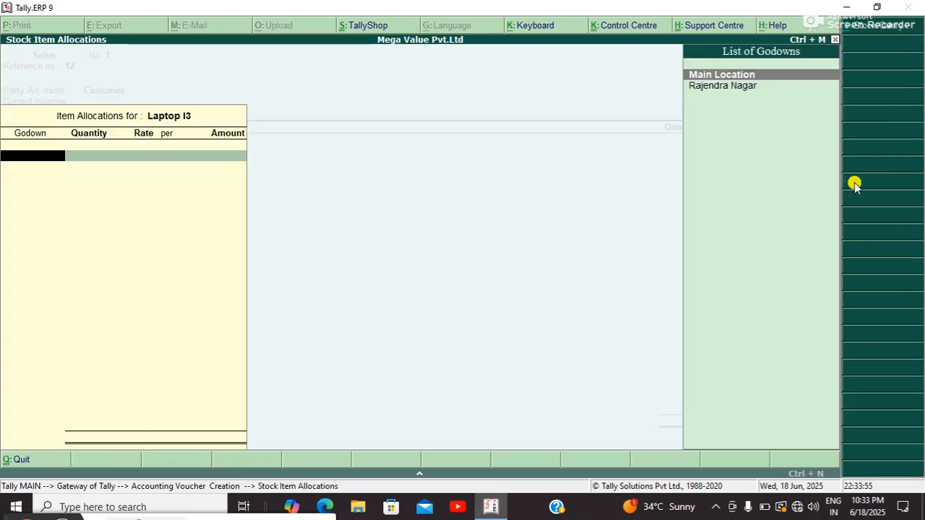
{"action": "key", "text": "Down"}
{"action": "key", "text": "Return"}
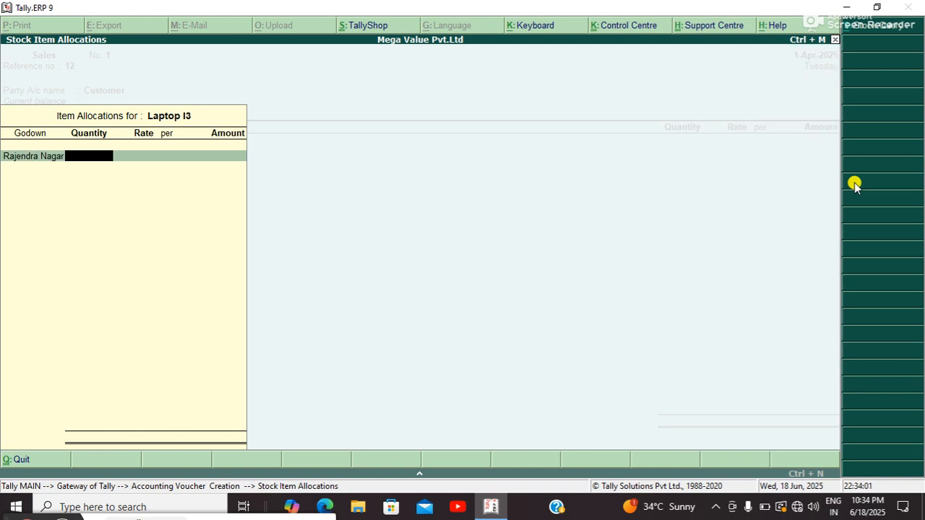
{"action": "key", "text": "Escape"}
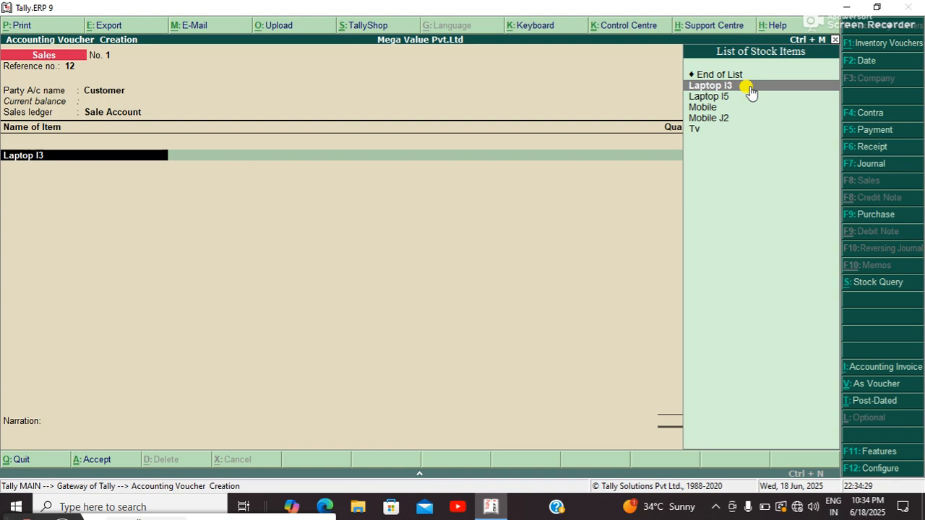
{"action": "key", "text": "Escape"}
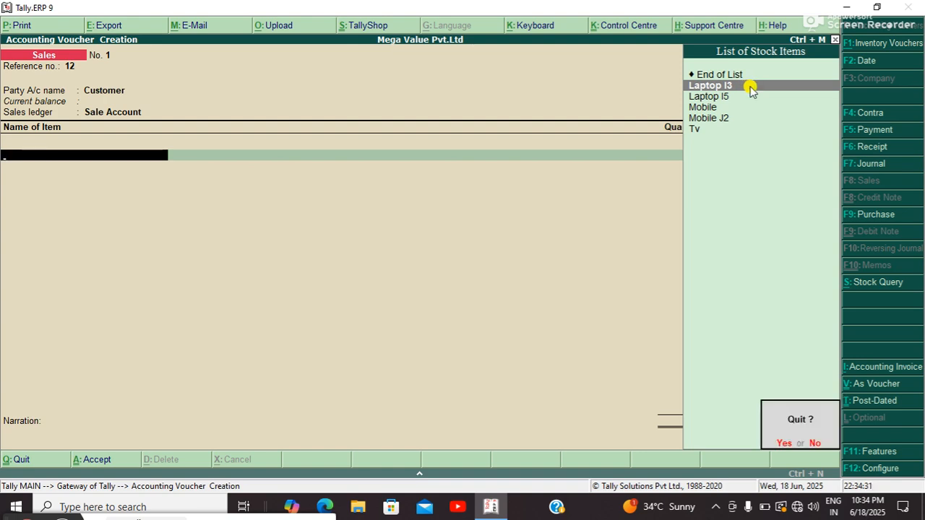
{"action": "key", "text": "y"}
{"action": "key", "text": "Return"}
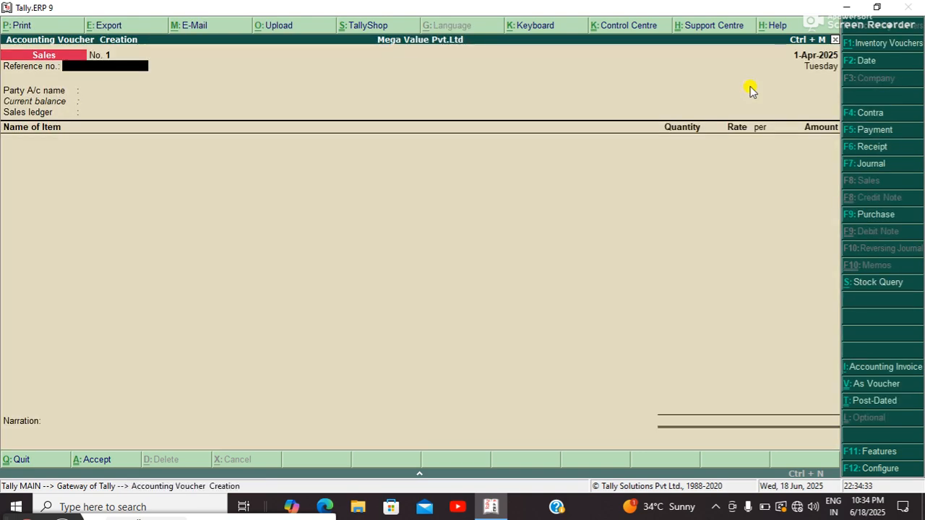
Start a purchase voucher with supplier invoice number 01 dated 1-Apr-2025.
{"action": "left_click", "coordinate": [867, 217]}
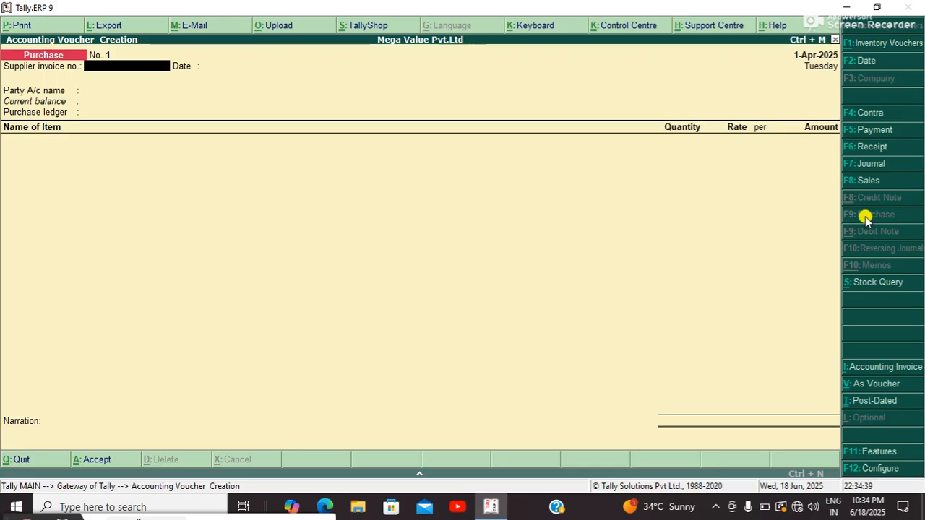
{"action": "type", "text": "01"}
{"action": "key", "text": "Return"}
{"action": "key", "text": "Return"}
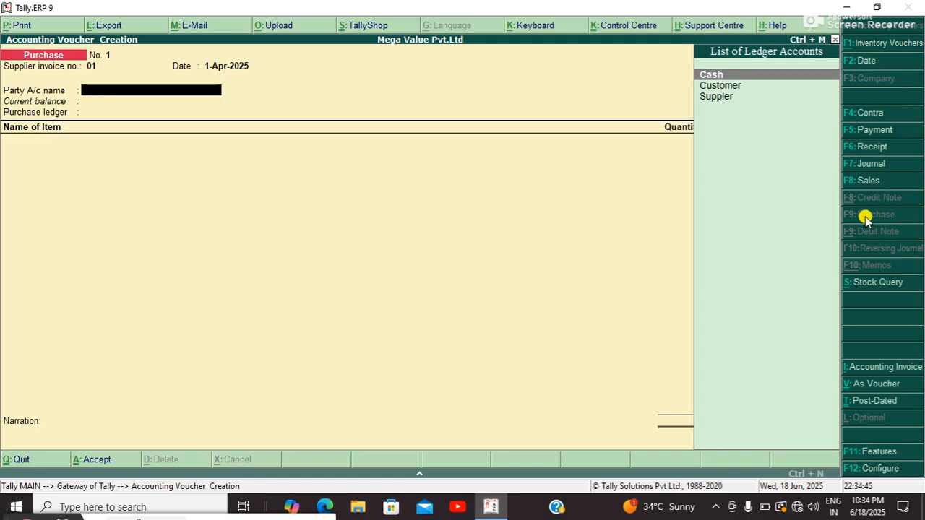
Set the party account to Suppler, accept its party details as they are, and choose Purchase Account as the purchase ledger.
{"action": "key", "text": "Down"}
{"action": "key", "text": "Down"}
{"action": "key", "text": "Return"}
{"action": "key", "text": "Return"}
{"action": "key", "text": "Return"}
{"action": "key", "text": "Return"}
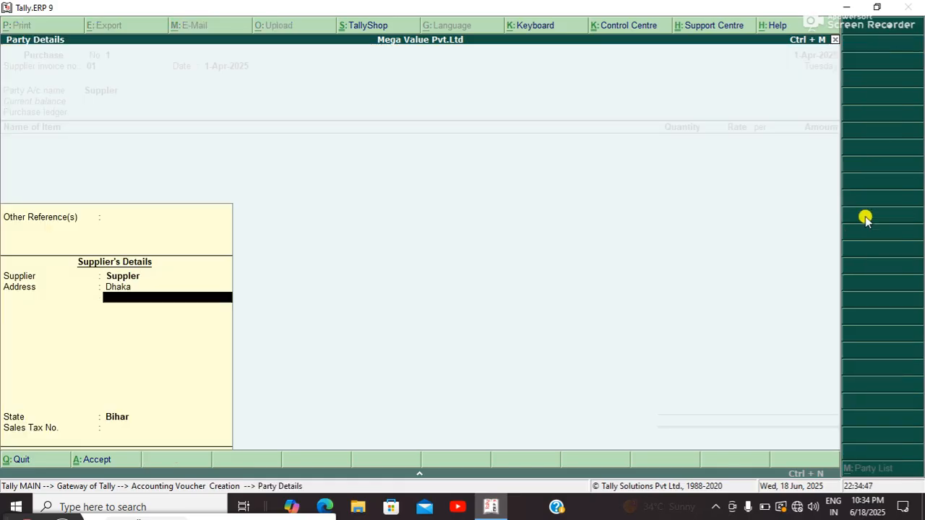
{"action": "key", "text": "Return"}
{"action": "key", "text": "Return"}
{"action": "key", "text": "Return"}
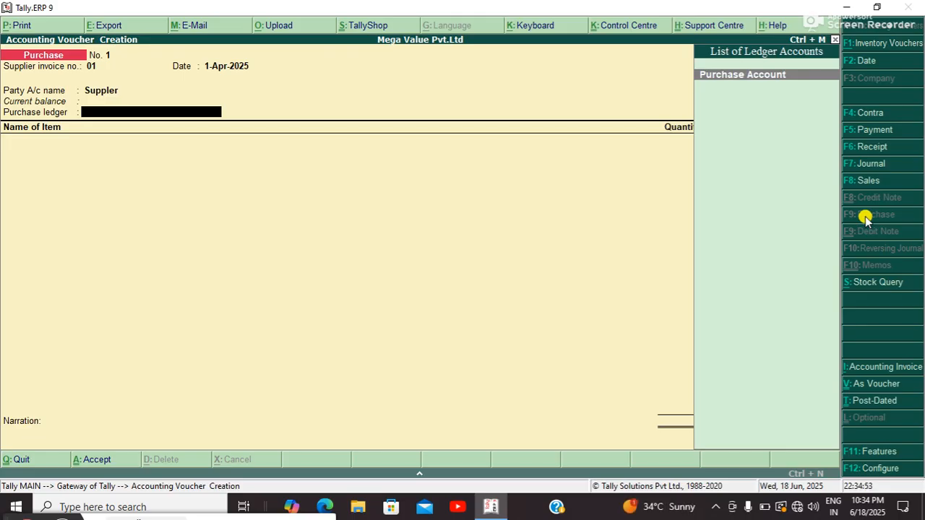
{"action": "key", "text": "Return"}
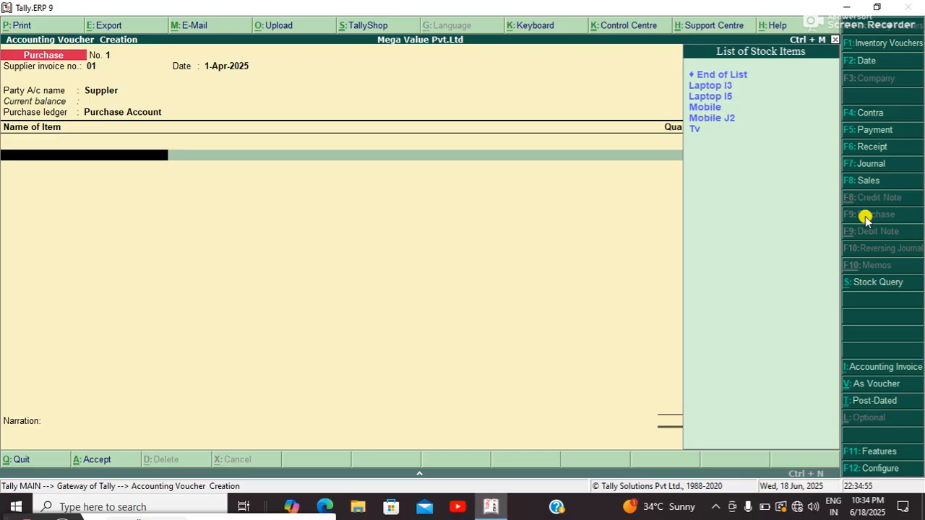
Add Laptop I3 to the purchase voucher and allocate 30 Pcs of it to the Rajendra Nagar godown.
{"action": "key", "text": "Return"}
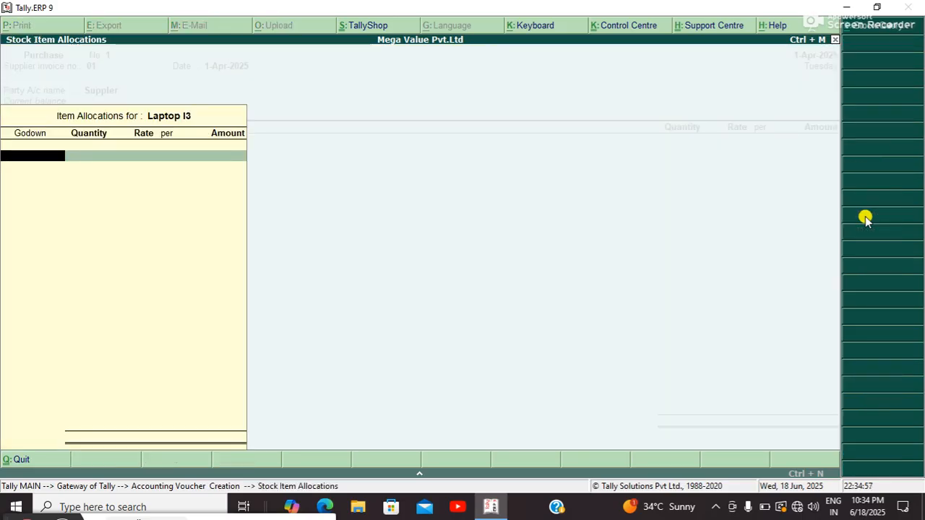
{"action": "key", "text": "Down"}
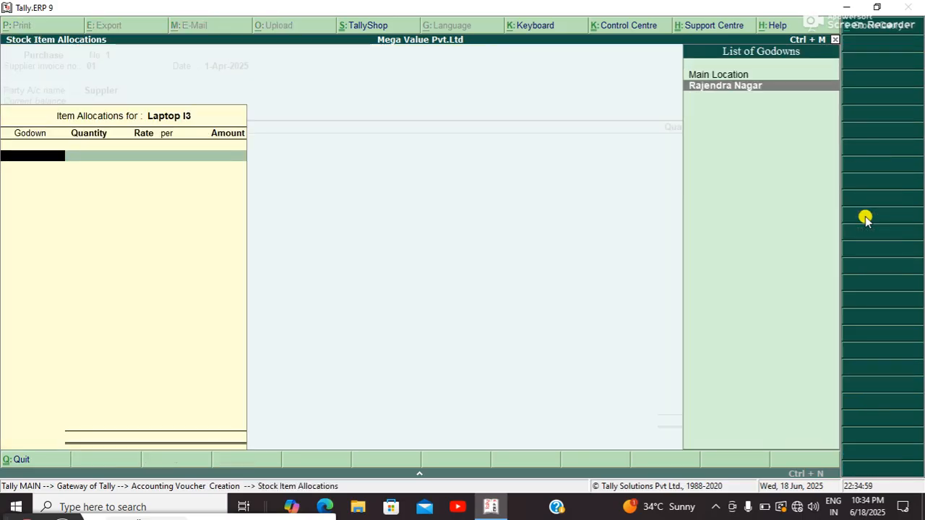
{"action": "key", "text": "Return"}
{"action": "type", "text": "3"}
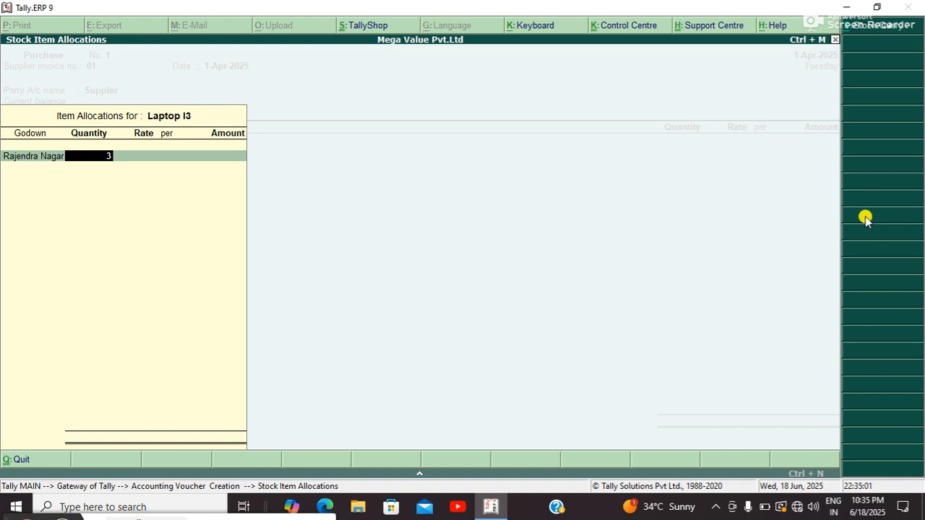
{"action": "type", "text": "0"}
{"action": "key", "text": "Return"}
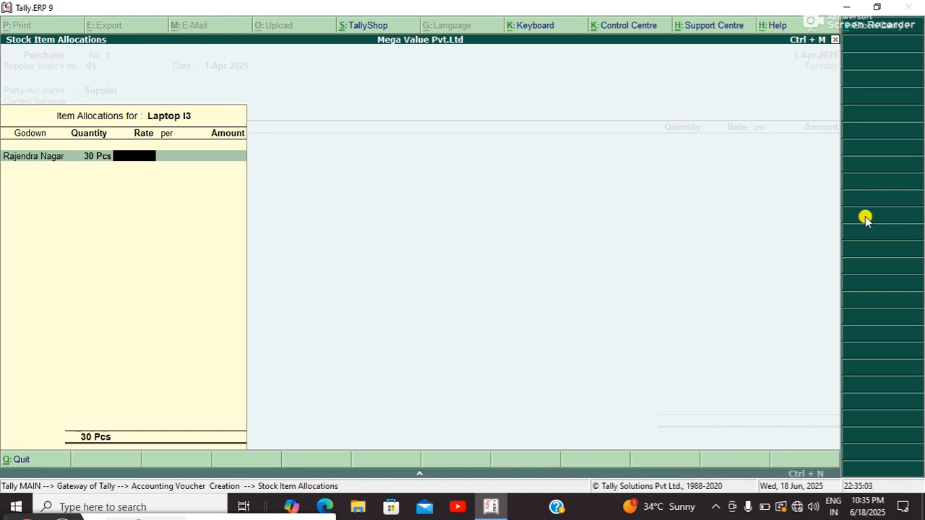
Set the rate of Laptop I3 to 30,000 per Pcs and accept its item allocation and amount.
{"action": "type", "text": "30,000"}
{"action": "key", "text": "Return"}
{"action": "key", "text": "Return"}
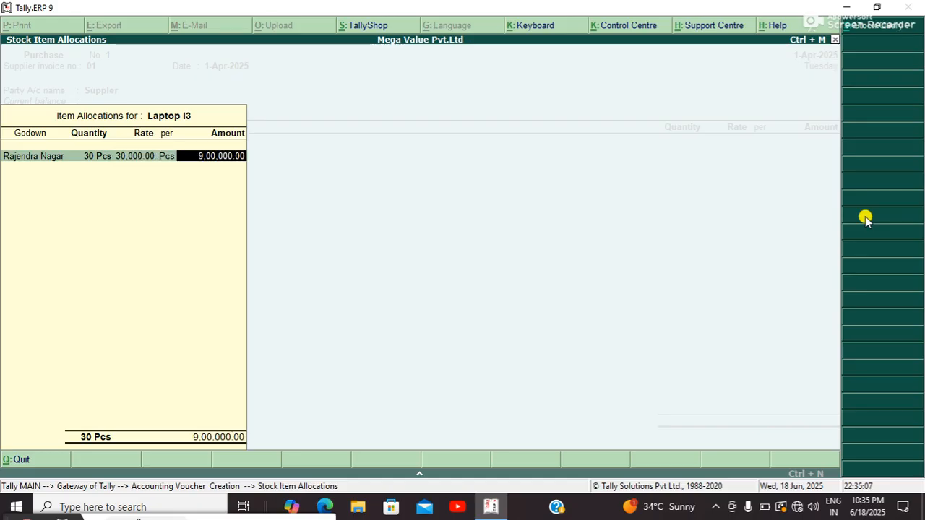
{"action": "key", "text": "Return"}
{"action": "key", "text": "Return"}
{"action": "key", "text": "Return"}
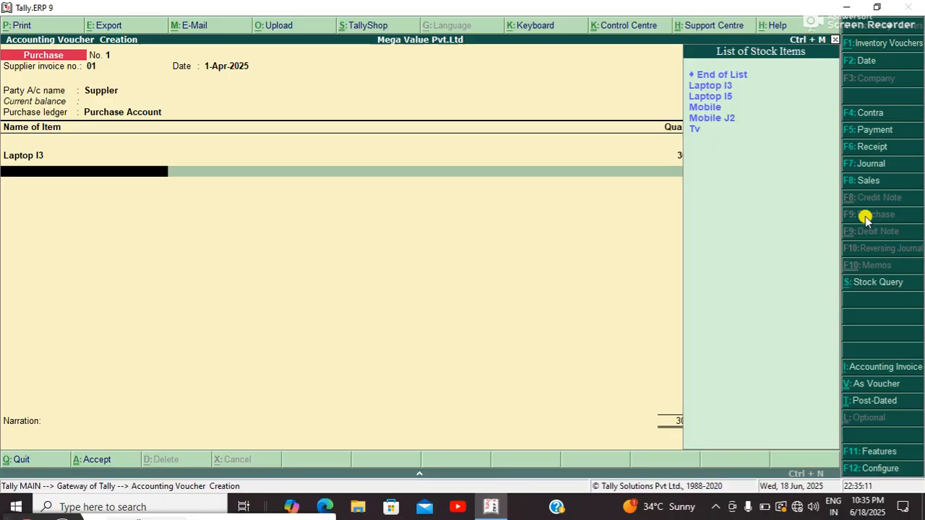
Add Laptop I5 as the second purchase item and allocate 30 Pcs of it to the Rajendra Nagar godown.
{"action": "key", "text": "Down"}
{"action": "key", "text": "Down"}
{"action": "key", "text": "Return"}
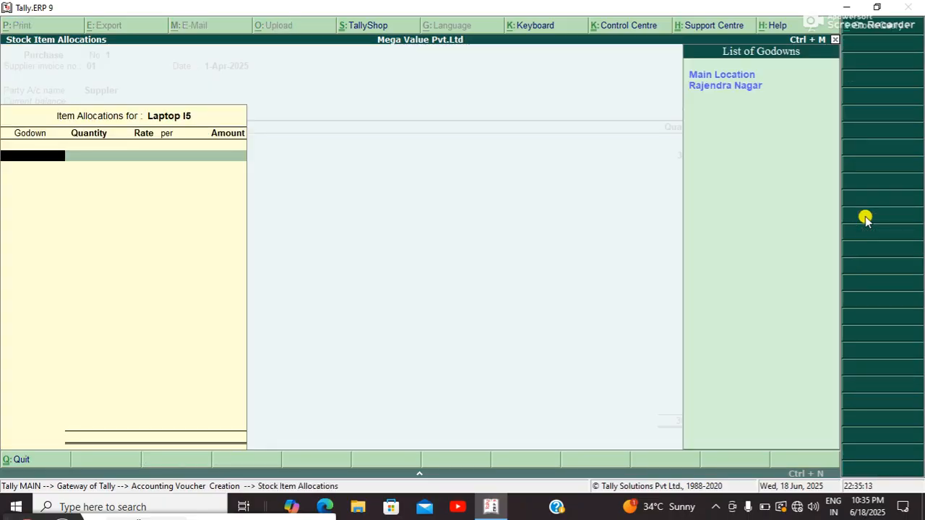
{"action": "key", "text": "Down"}
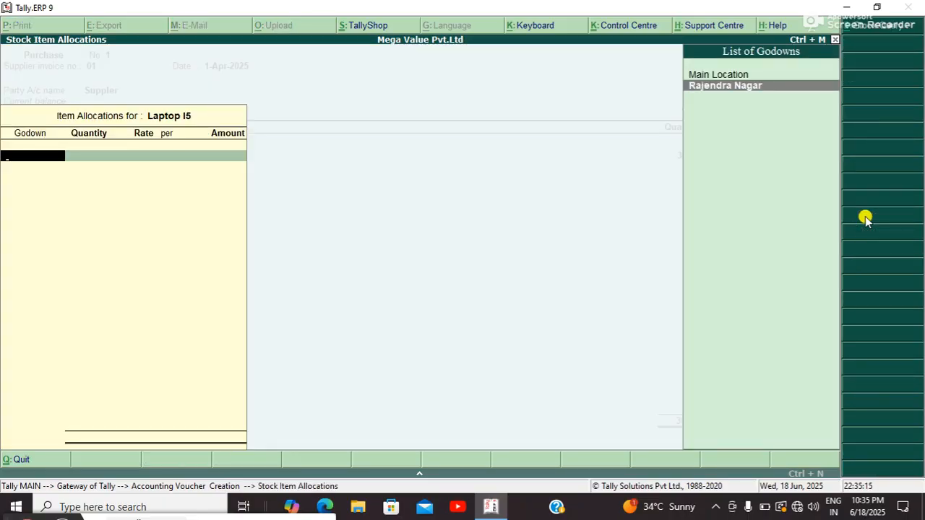
{"action": "key", "text": "Return"}
{"action": "type", "text": "3"}
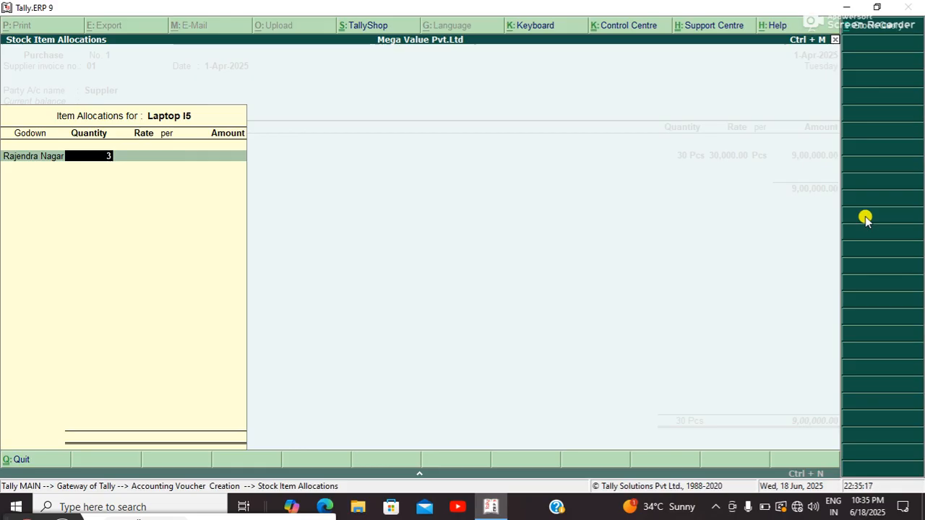
{"action": "type", "text": "0"}
{"action": "key", "text": "Return"}
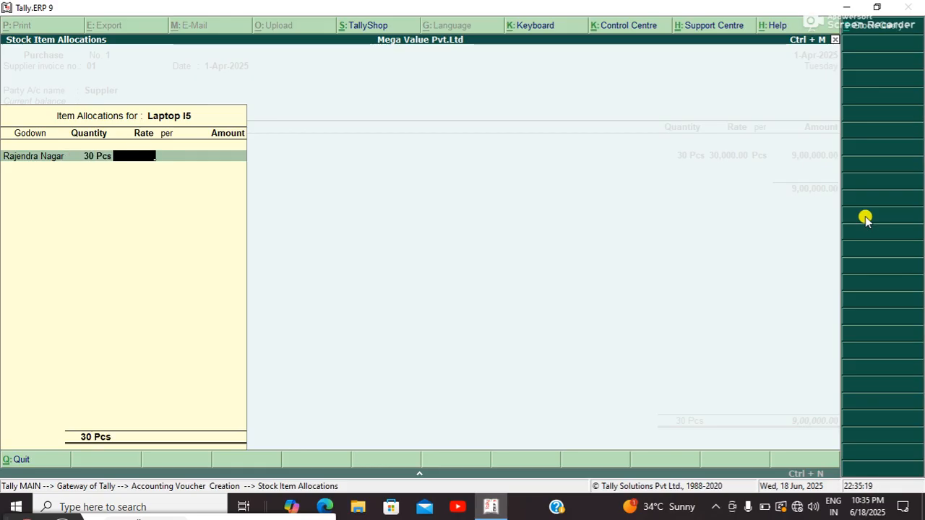
Set the rate of Laptop I5 to 50,000 per Pcs and accept its item allocation and amount.
{"action": "type", "text": "50000"}
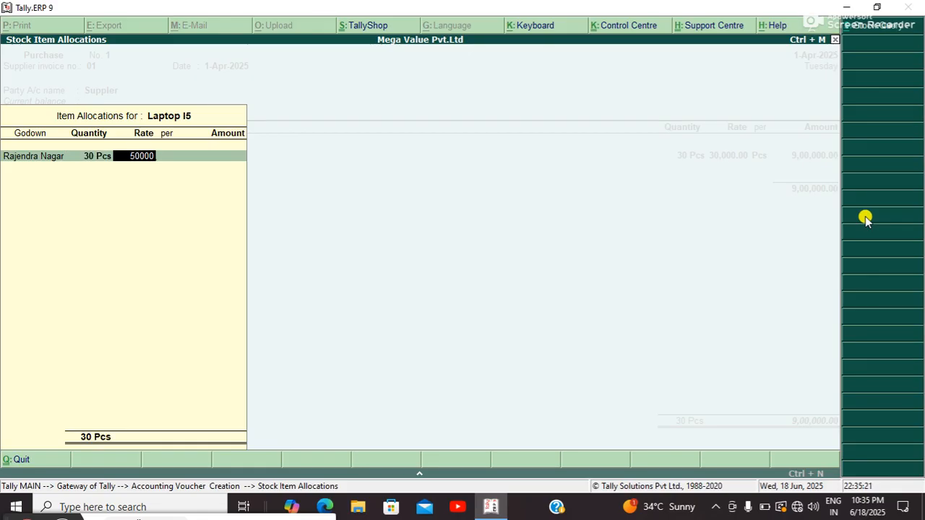
{"action": "key", "text": "Return"}
{"action": "key", "text": "Return"}
{"action": "key", "text": "Return"}
{"action": "key", "text": "Return"}
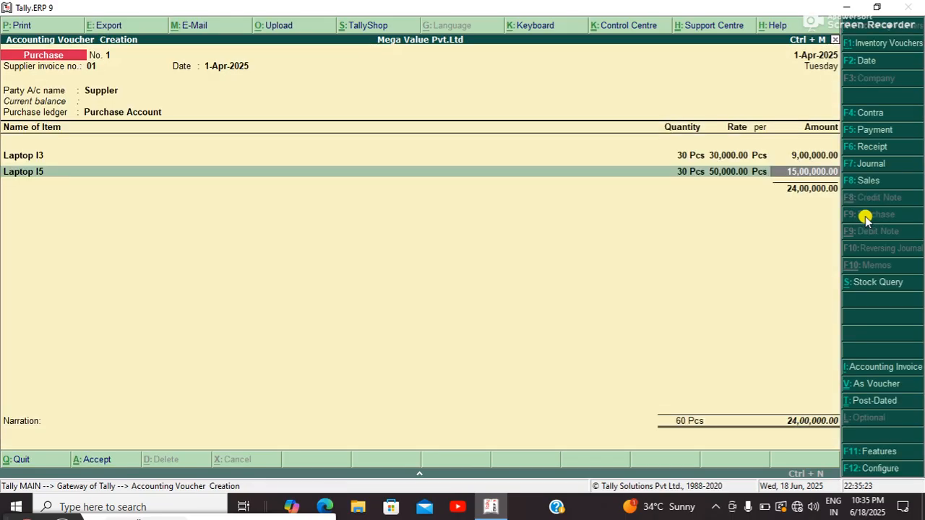
{"action": "key", "text": "Return"}
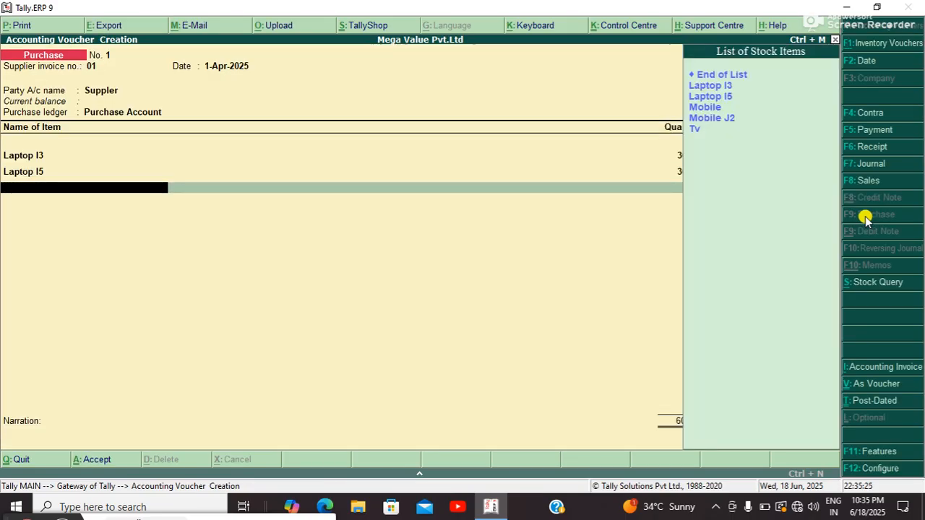
Add Mobile as the third purchase item and allocate 30 Pcs of it to the Rajendra Nagar godown.
{"action": "key", "text": "Down"}
{"action": "key", "text": "Down"}
{"action": "key", "text": "Down"}
{"action": "key", "text": "Return"}
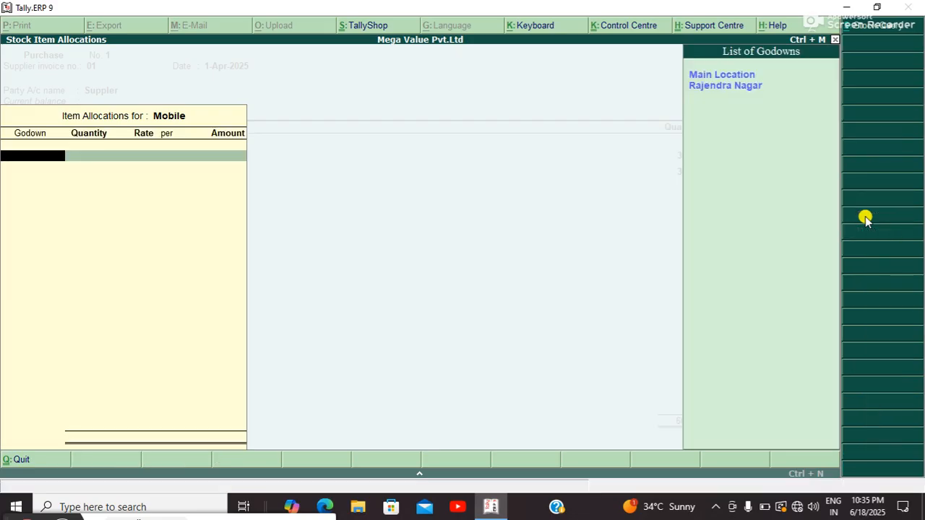
{"action": "key", "text": "Down"}
{"action": "key", "text": "Return"}
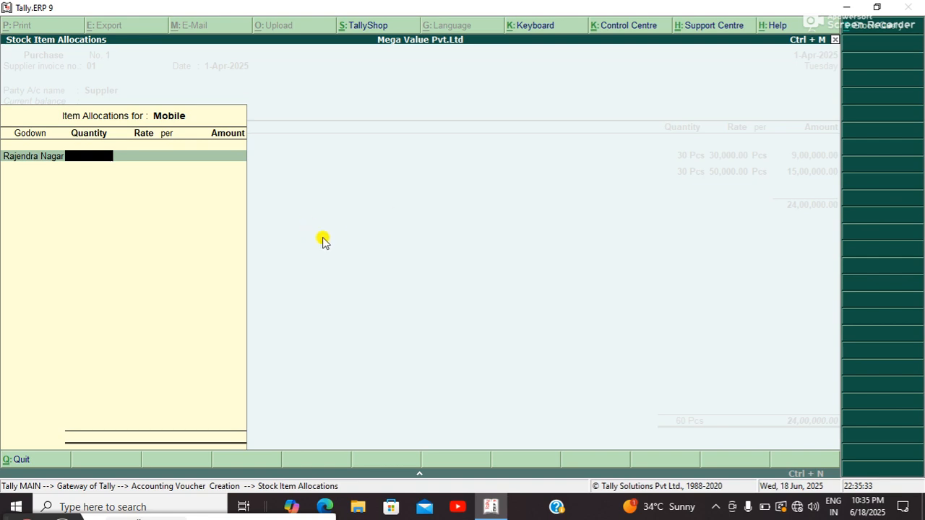
{"action": "type", "text": "30"}
{"action": "key", "text": "Return"}
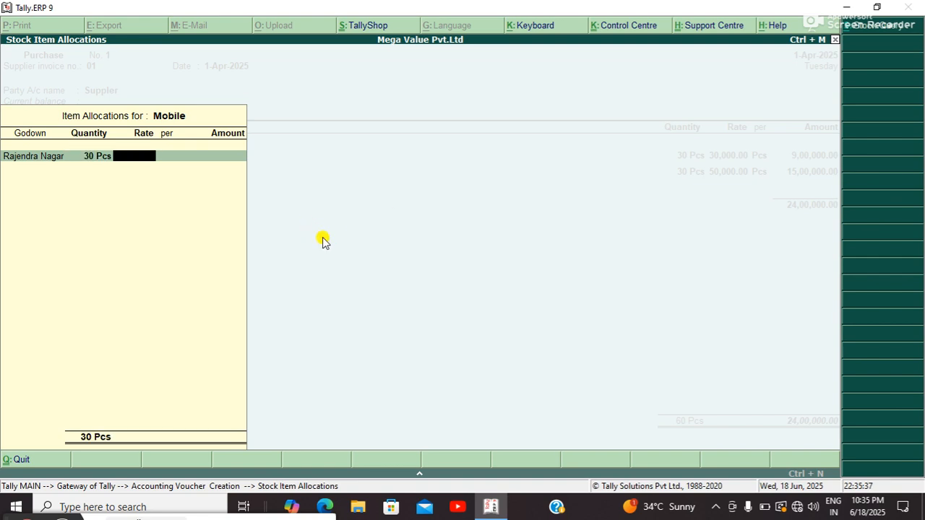
Set the rate of Mobile to 9,000 per Pcs and accept its item allocation and amount.
{"action": "type", "text": "9000"}
{"action": "key", "text": "Return"}
{"action": "key", "text": "Return"}
{"action": "key", "text": "Return"}
{"action": "key", "text": "Return"}
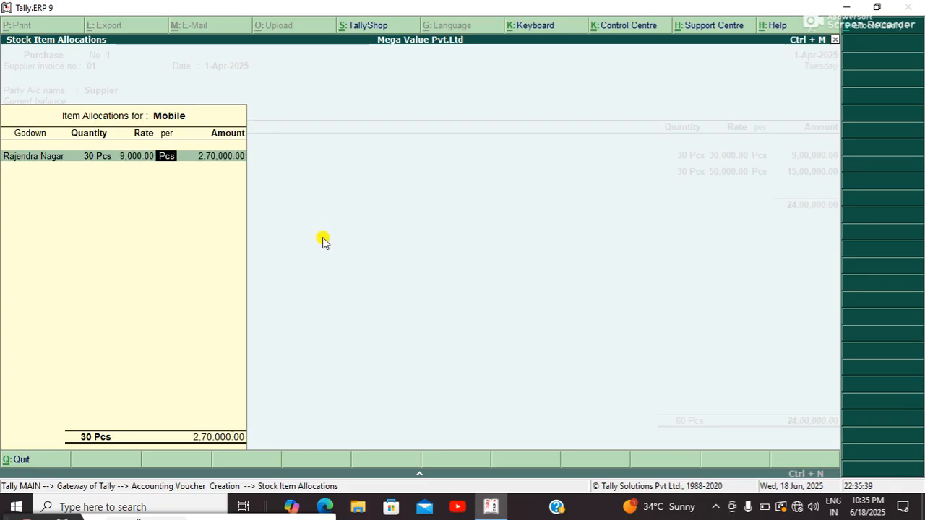
{"action": "key", "text": "Return"}
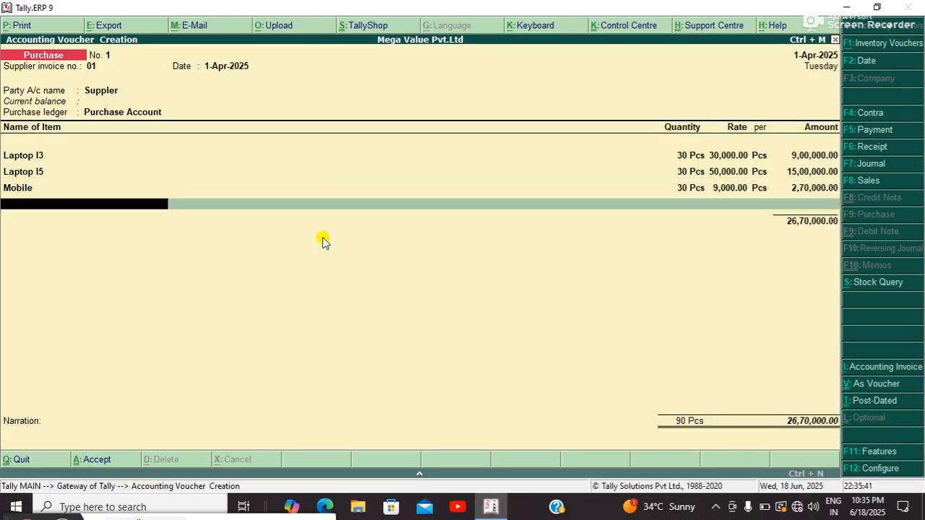
Add Mobile J2 as the fourth purchase item and allocate 30 Pcs of it to the Rajendra Nagar godown.
{"action": "key", "text": "Down"}
{"action": "key", "text": "Down"}
{"action": "key", "text": "Down"}
{"action": "key", "text": "Down"}
{"action": "key", "text": "Down"}
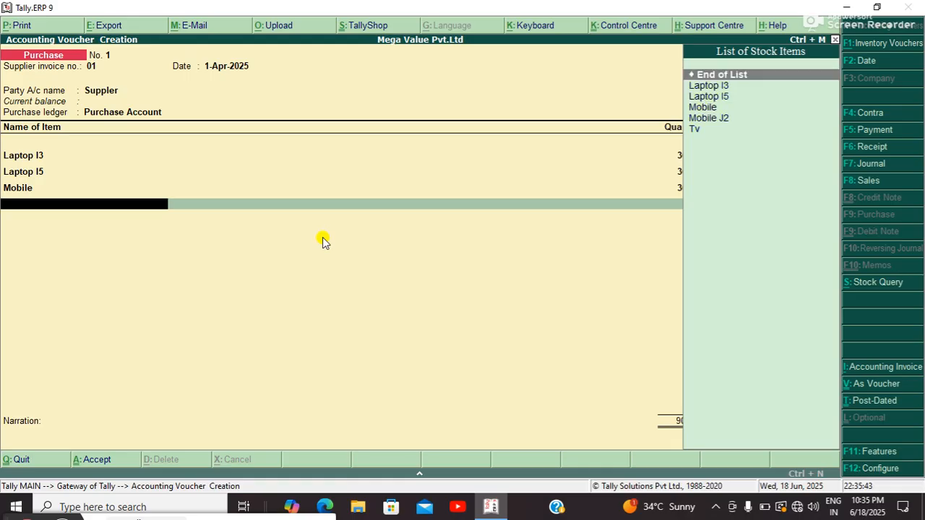
{"action": "key", "text": "Return"}
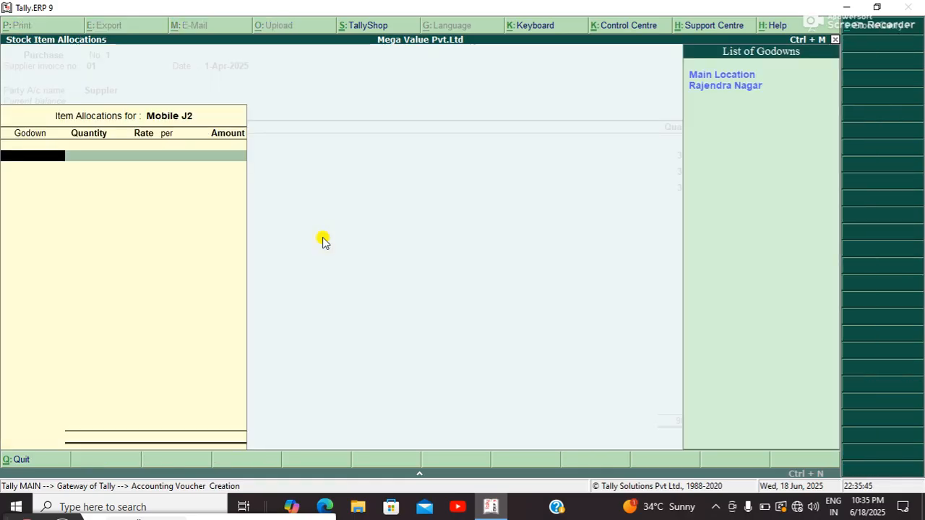
{"action": "key", "text": "Down"}
{"action": "key", "text": "Return"}
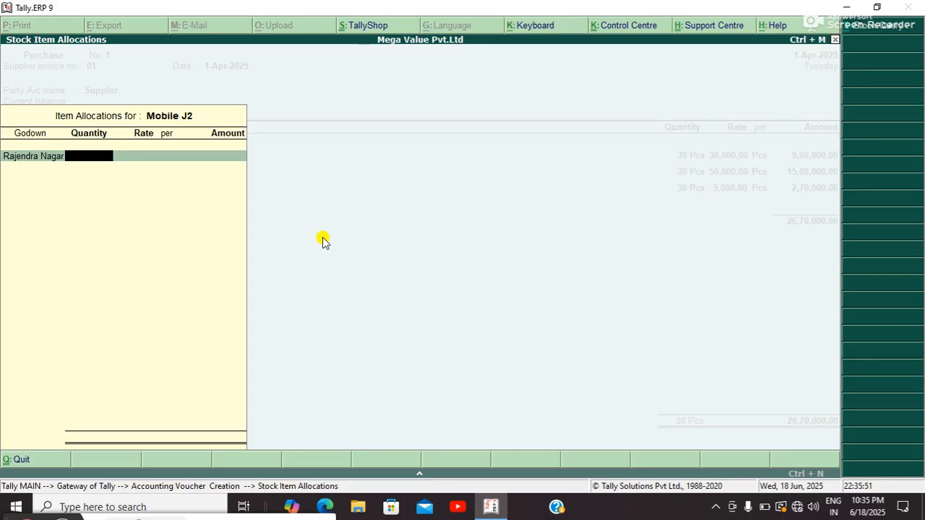
{"action": "type", "text": "30"}
{"action": "key", "text": "Return"}
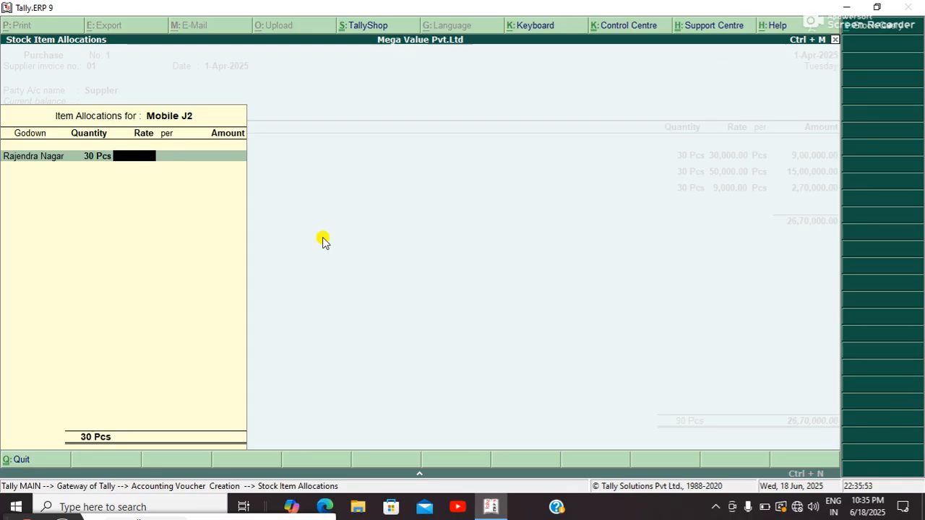
Set the rate of Mobile J2 to 8,000 per Pcs and accept its item allocation and amount.
{"action": "type", "text": "8000"}
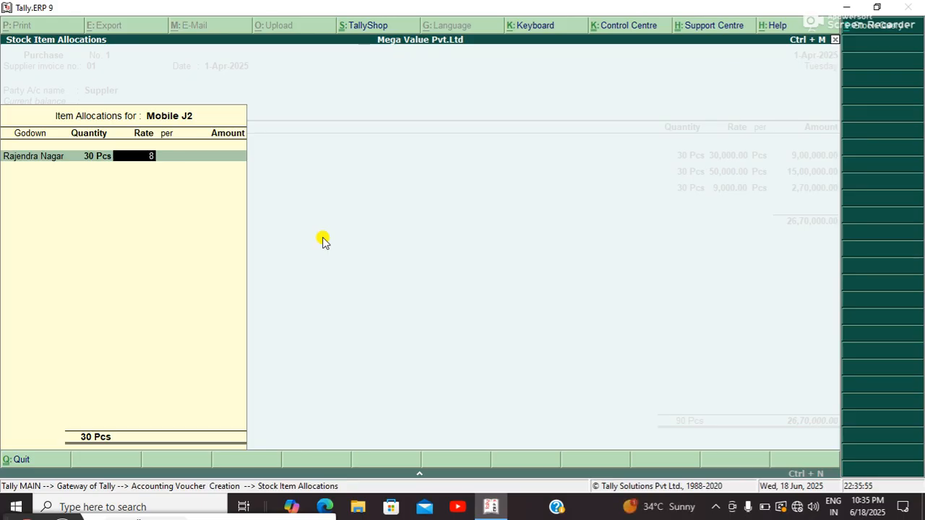
{"action": "key", "text": "Return"}
{"action": "key", "text": "Return"}
{"action": "key", "text": "Return"}
{"action": "key", "text": "Return"}
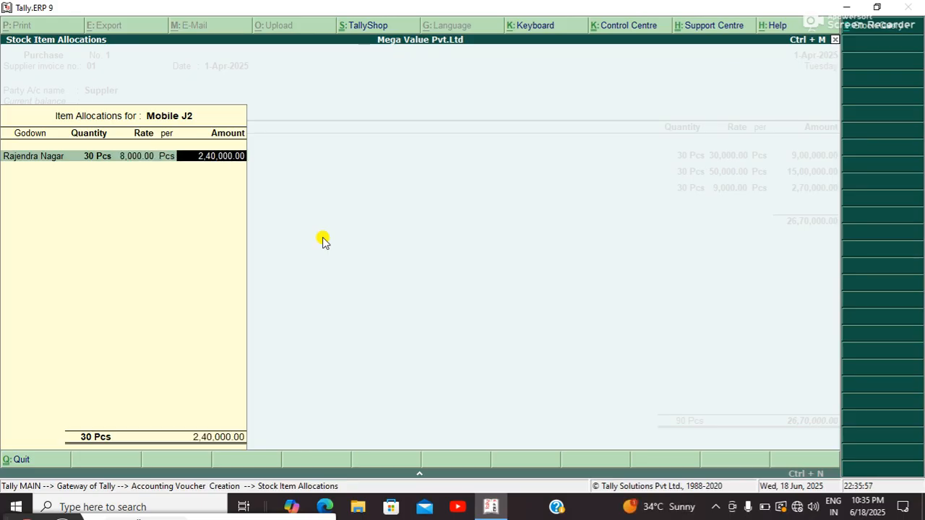
{"action": "key", "text": "Return"}
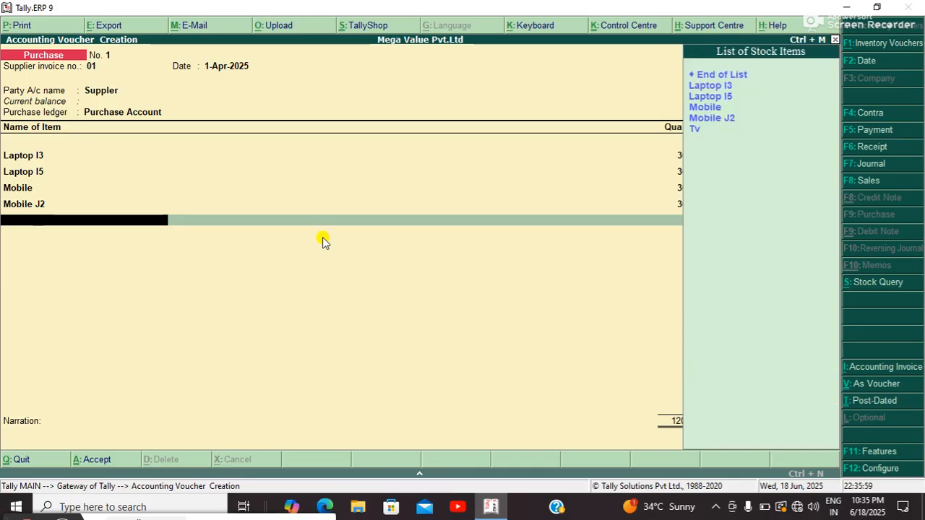
Add Tv as the fifth purchase item and allocate 30 Pcs of it to the Rajendra Nagar godown.
{"action": "key", "text": "Down"}
{"action": "key", "text": "Down"}
{"action": "key", "text": "Down"}
{"action": "key", "text": "Down"}
{"action": "key", "text": "Down"}
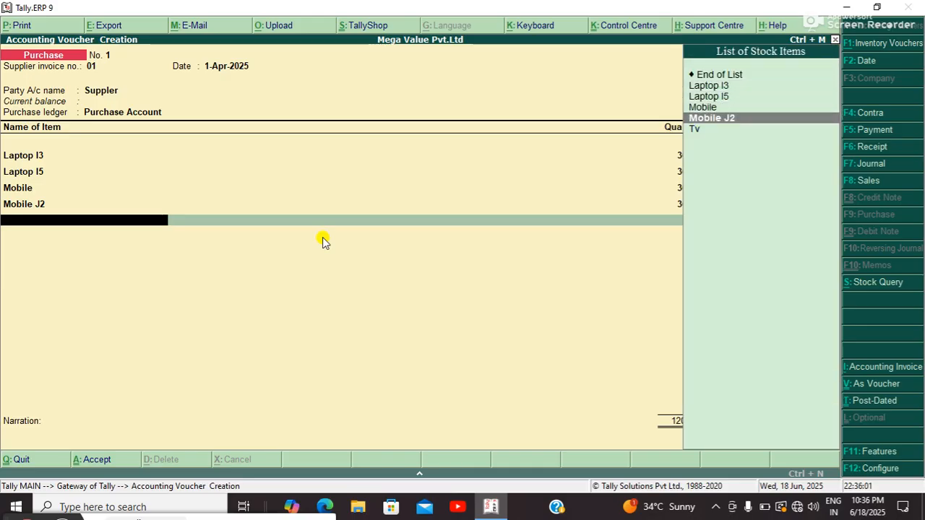
{"action": "key", "text": "Return"}
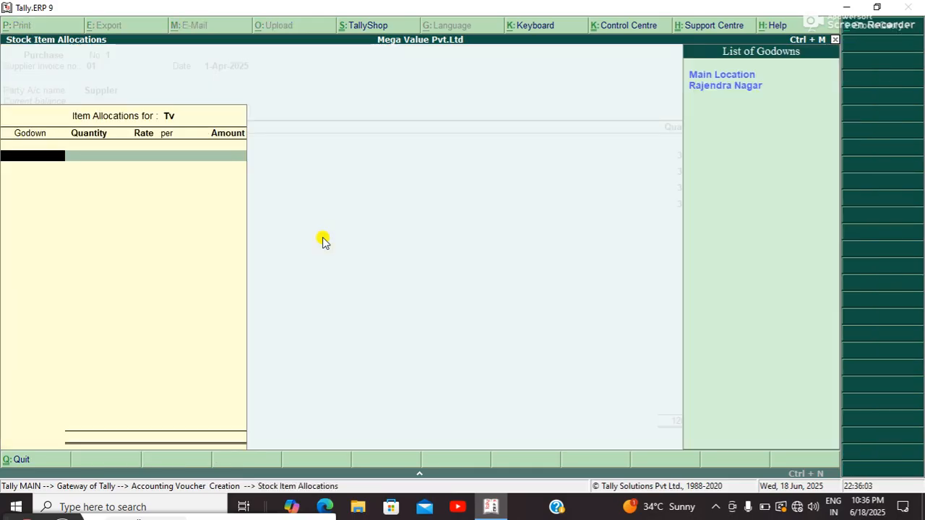
{"action": "key", "text": "Down"}
{"action": "key", "text": "Return"}
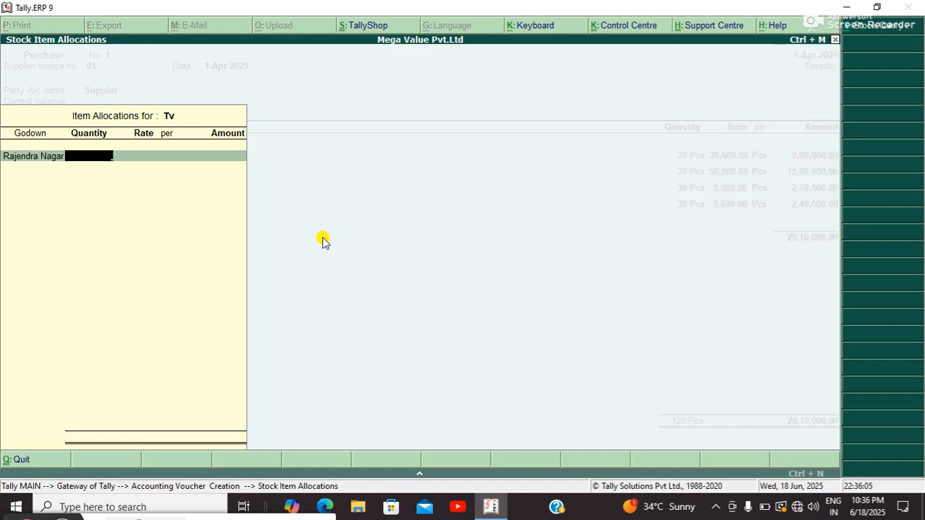
{"action": "type", "text": "30"}
{"action": "key", "text": "Return"}
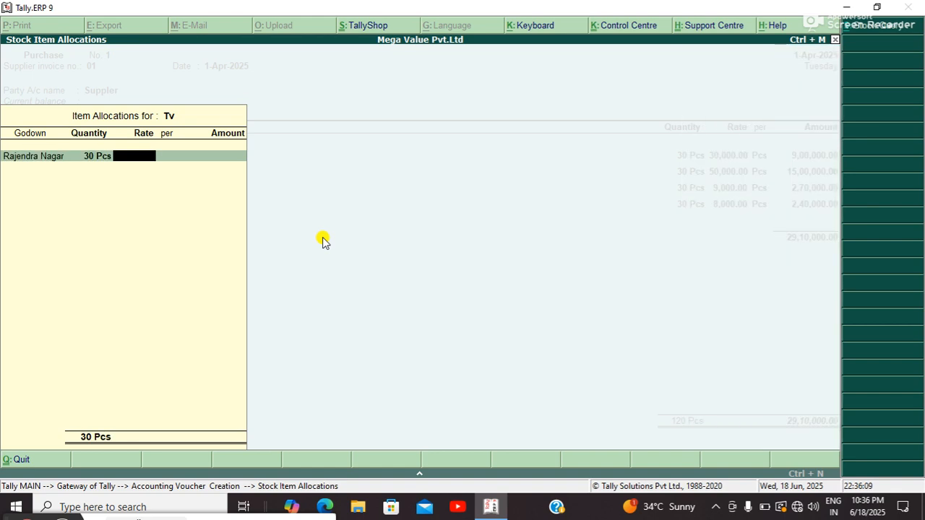
Set the rate of Tv to 8,000 per Pcs and accept its item allocation.
{"action": "type", "text": "8000"}
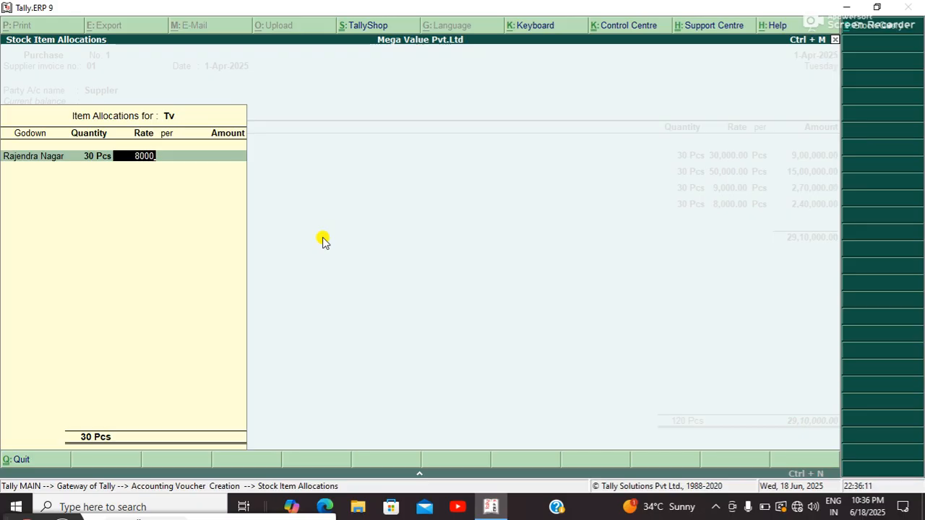
{"action": "key", "text": "Return"}
{"action": "key", "text": "Return"}
{"action": "key", "text": "Return"}
{"action": "key", "text": "Return"}
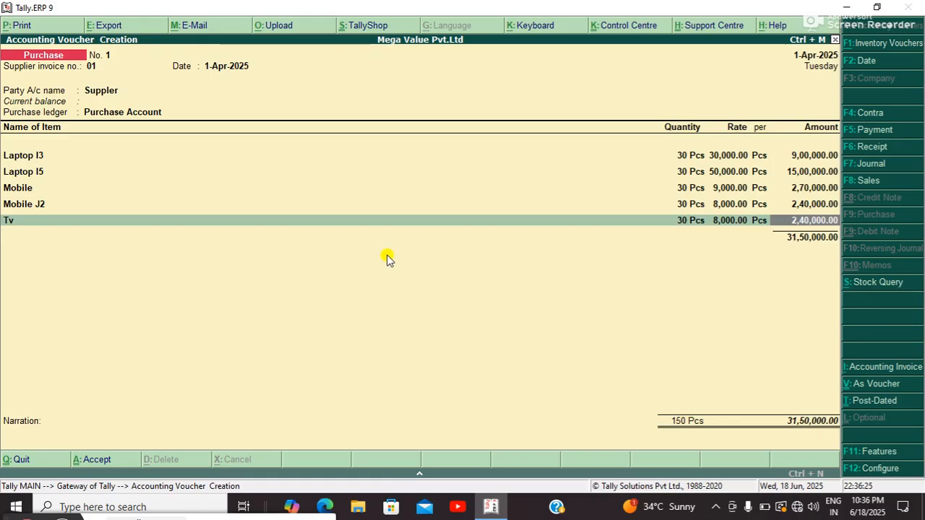
End the item list, leave the narration empty and save the purchase voucher.
{"action": "key", "text": "Return"}
{"action": "key", "text": "Return"}
{"action": "key", "text": "Return"}
{"action": "key", "text": "Return"}
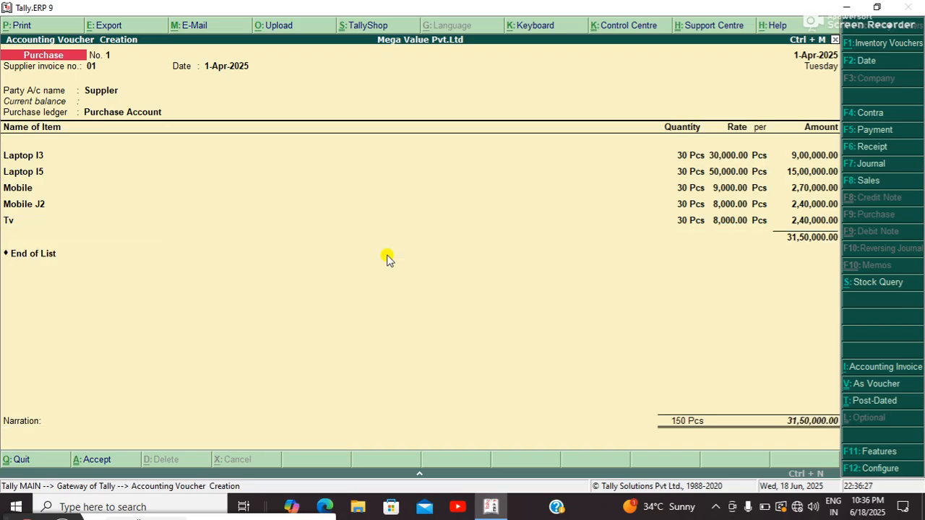
{"action": "key", "text": "Return"}
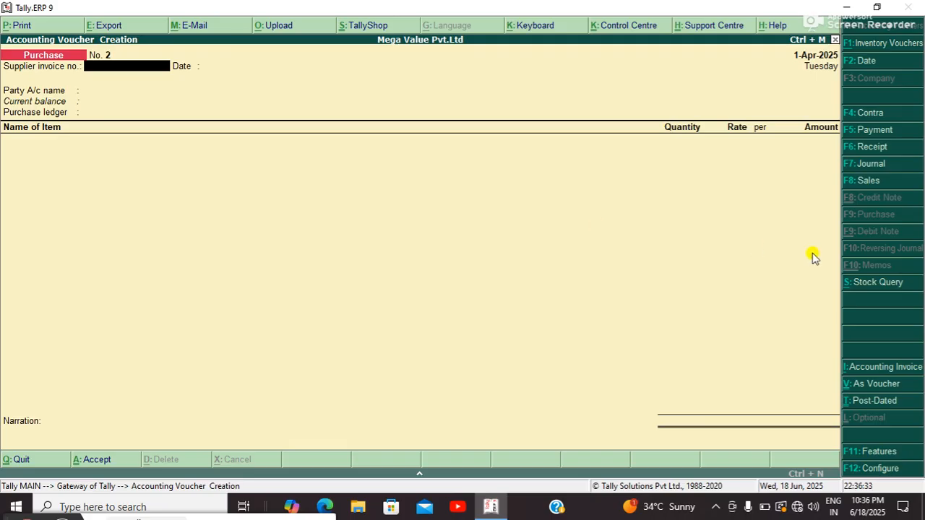
Start a payment voucher from the Cash account with the Suppler ledger as its particulars.
{"action": "left_click", "coordinate": [864, 132]}
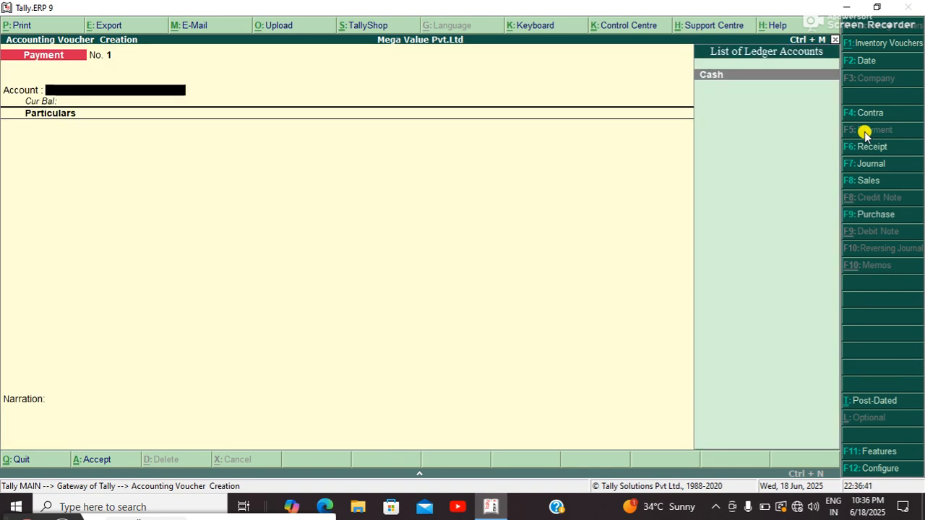
{"action": "key", "text": "Return"}
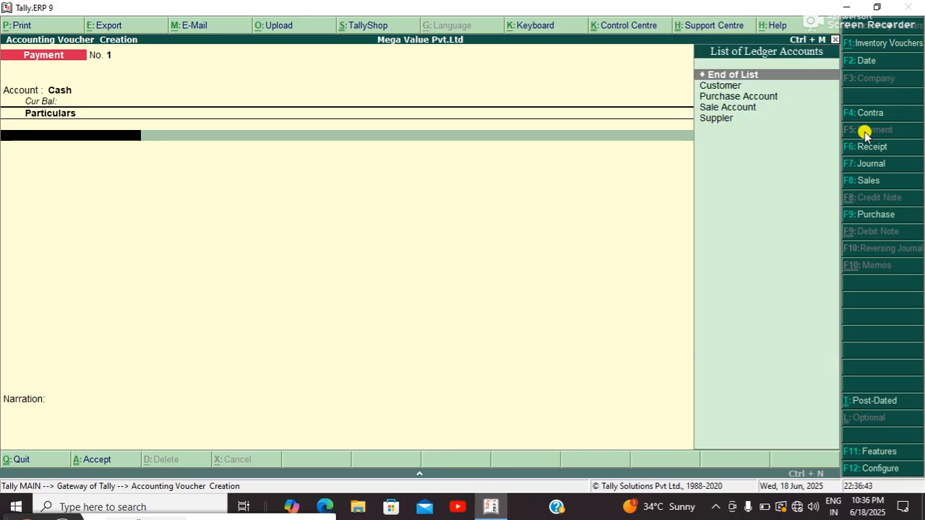
{"action": "key", "text": "Down"}
{"action": "key", "text": "Down"}
{"action": "key", "text": "Down"}
{"action": "key", "text": "Down"}
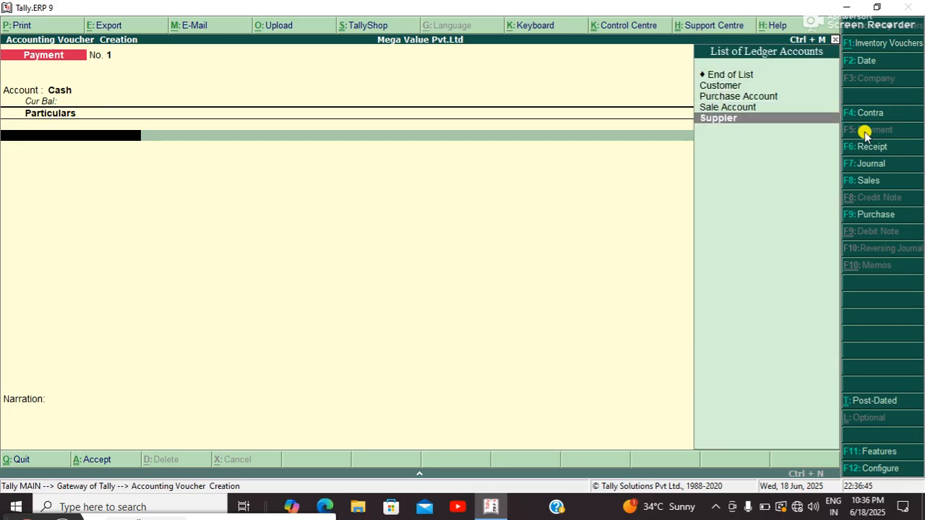
{"action": "key", "text": "Return"}
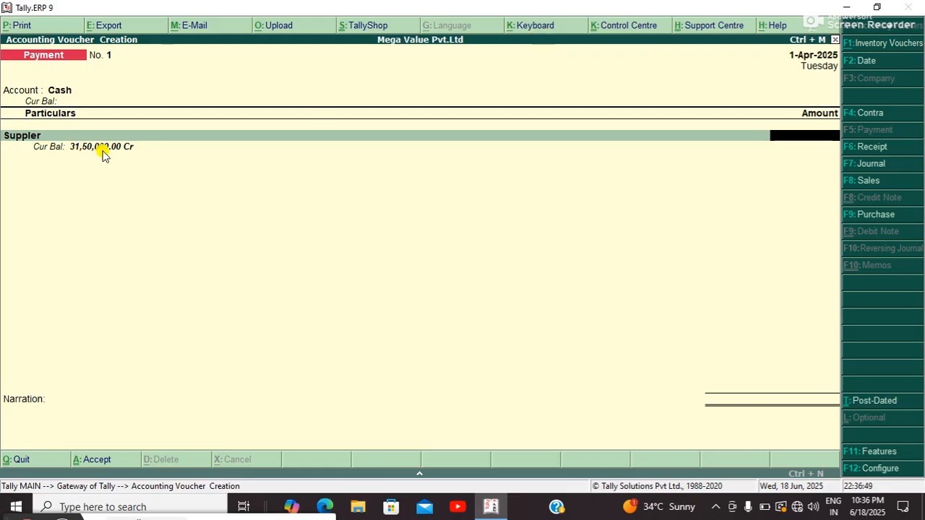
Enter 31,50,000 as the amount paid to Suppler and save the payment voucher without a narration.
{"action": "type", "text": "3150000"}
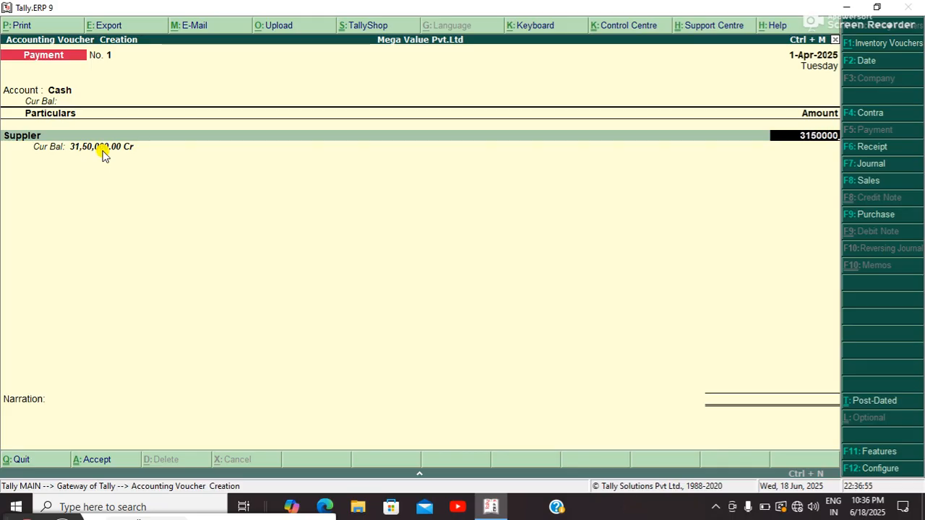
{"action": "key", "text": "Return"}
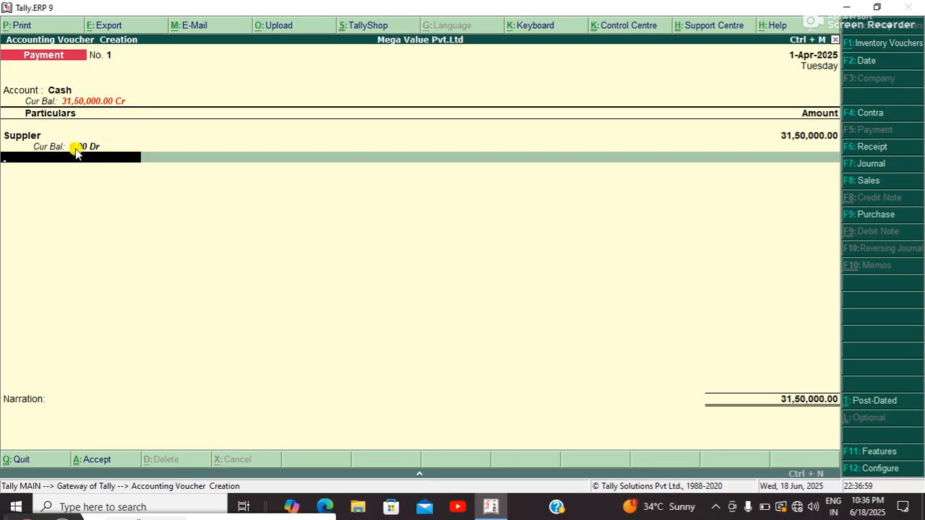
{"action": "key", "text": "Return"}
{"action": "key", "text": "Return"}
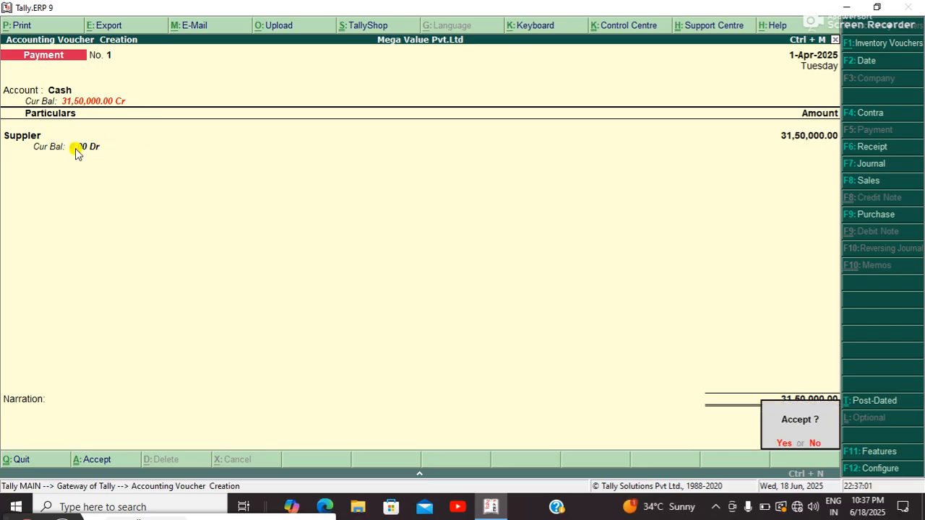
{"action": "key", "text": "Return"}
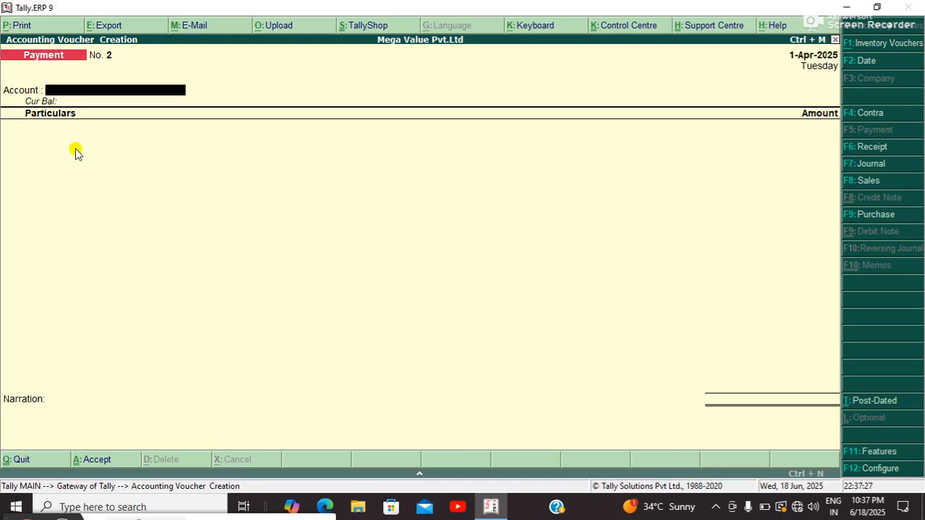
Start a sales voucher with reference number 13, party Customer and sales ledger Sale Account, accepting the default party details.
{"action": "left_click", "coordinate": [861, 180]}
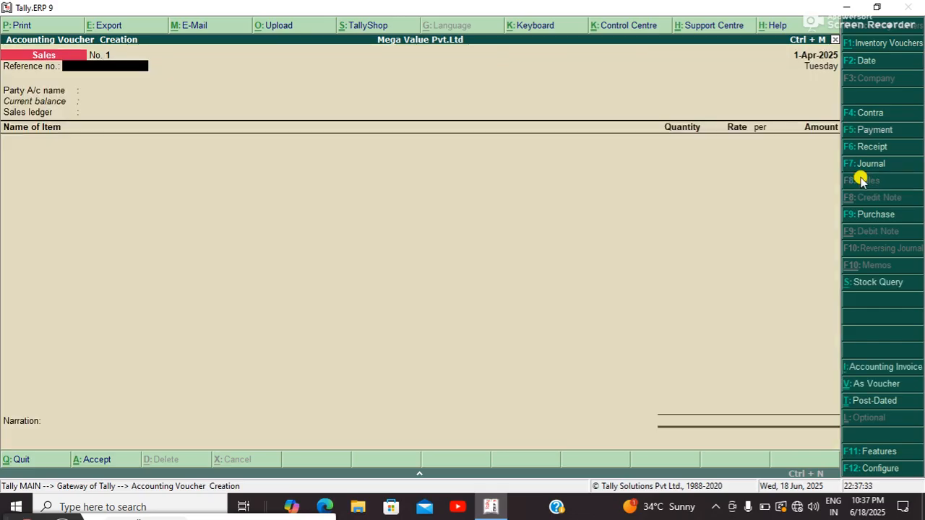
{"action": "type", "text": "13"}
{"action": "key", "text": "Return"}
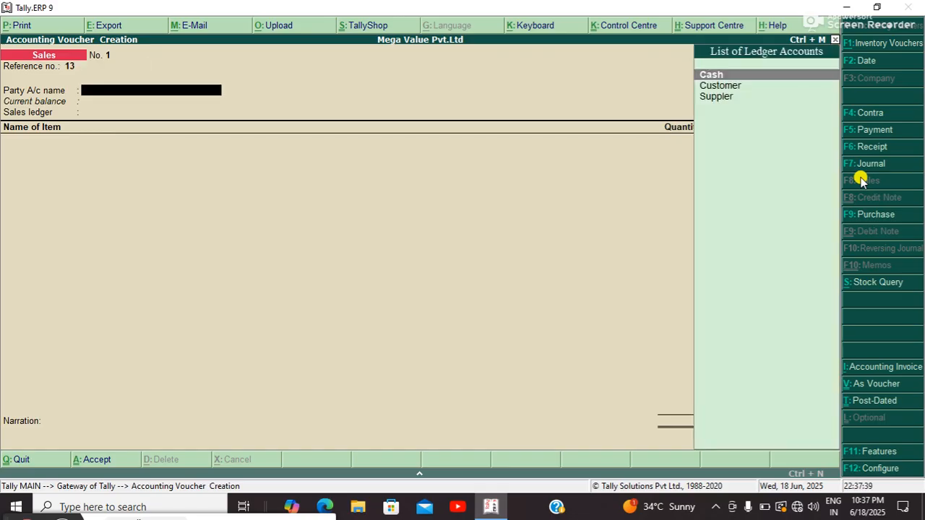
{"action": "key", "text": "Down"}
{"action": "key", "text": "Return"}
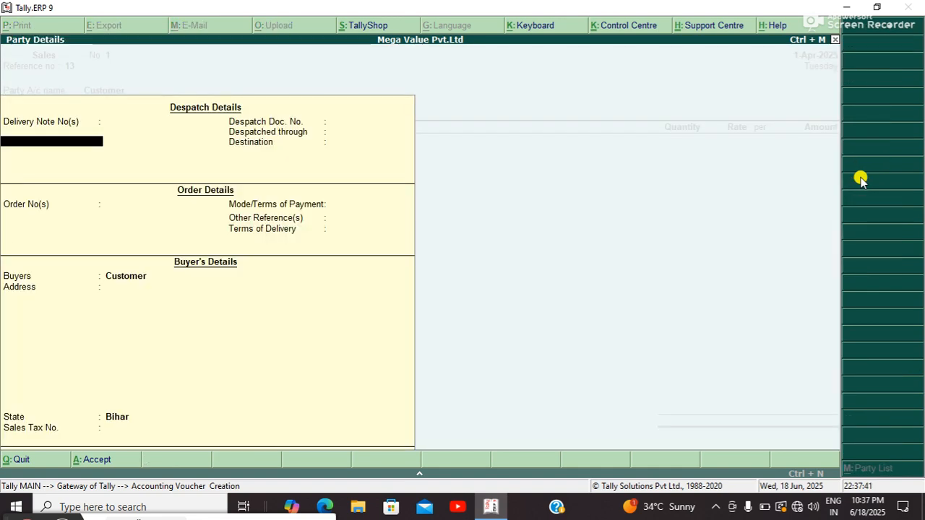
{"action": "key", "text": "ctrl+a"}
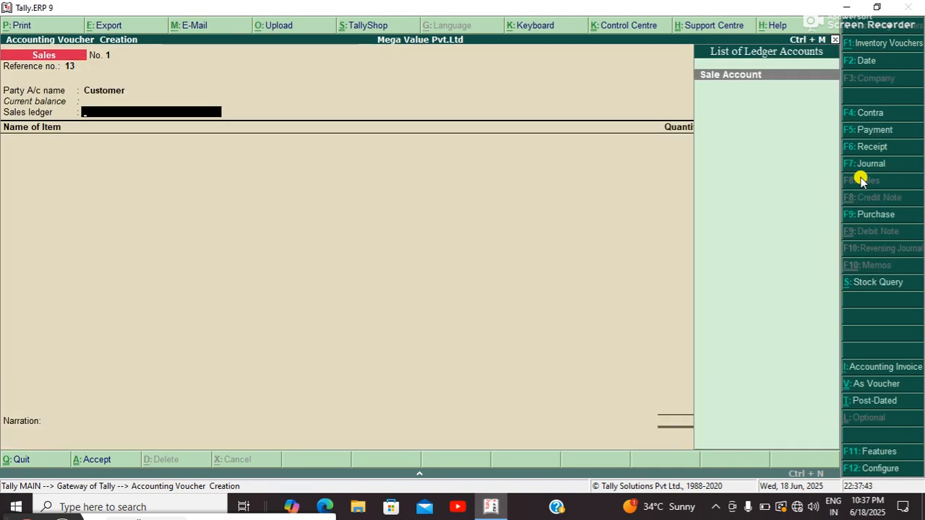
{"action": "key", "text": "Return"}
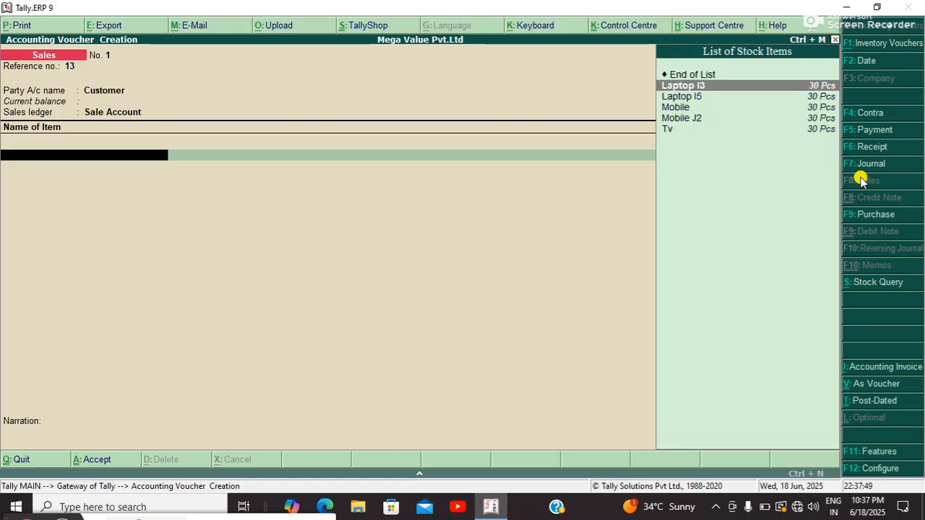
Add Laptop I3 to the sales voucher with 20 Pcs from the Rajendra Nagar godown at a rate of 40,000.
{"action": "key", "text": "Return"}
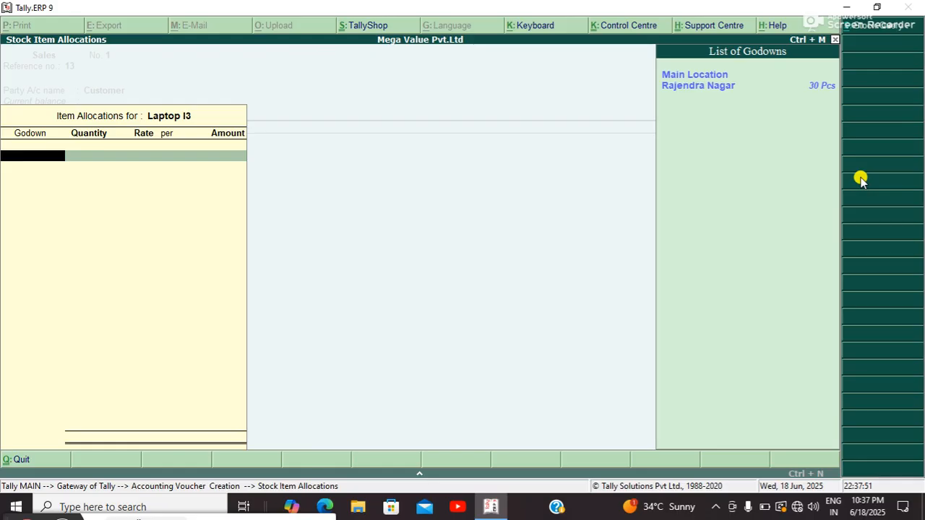
{"action": "key", "text": "Return"}
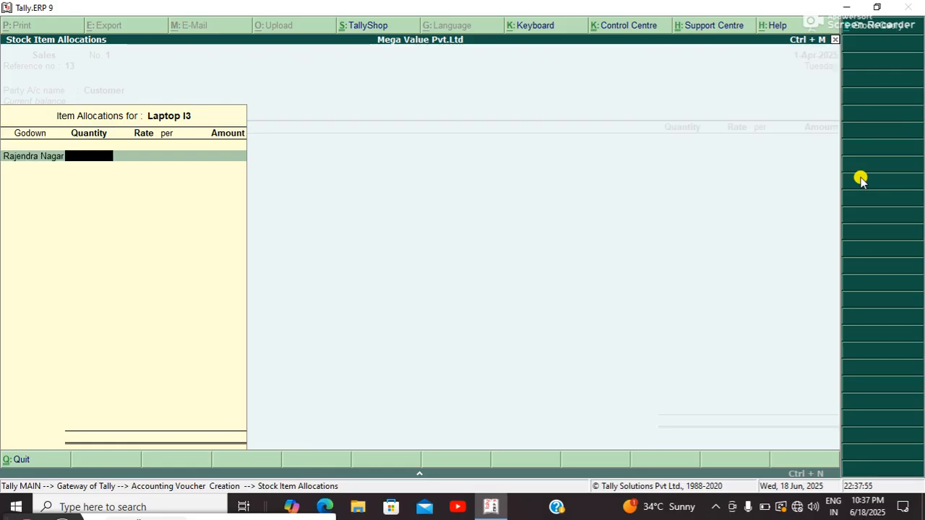
{"action": "type", "text": "2"}
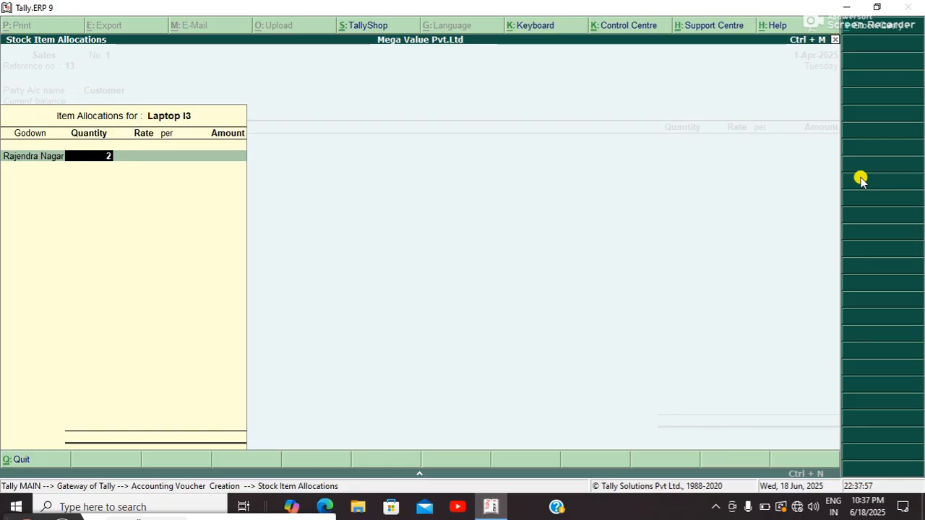
{"action": "type", "text": "0"}
{"action": "key", "text": "Return"}
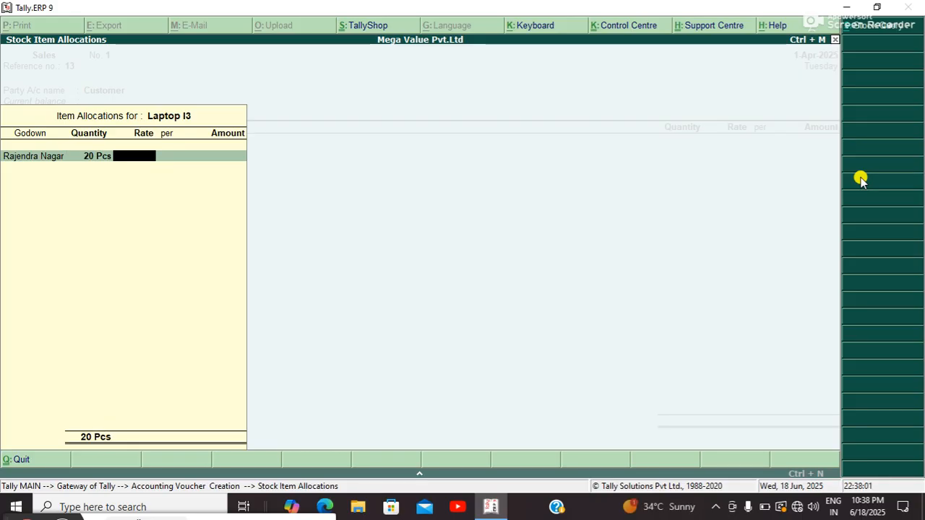
{"action": "type", "text": "40000"}
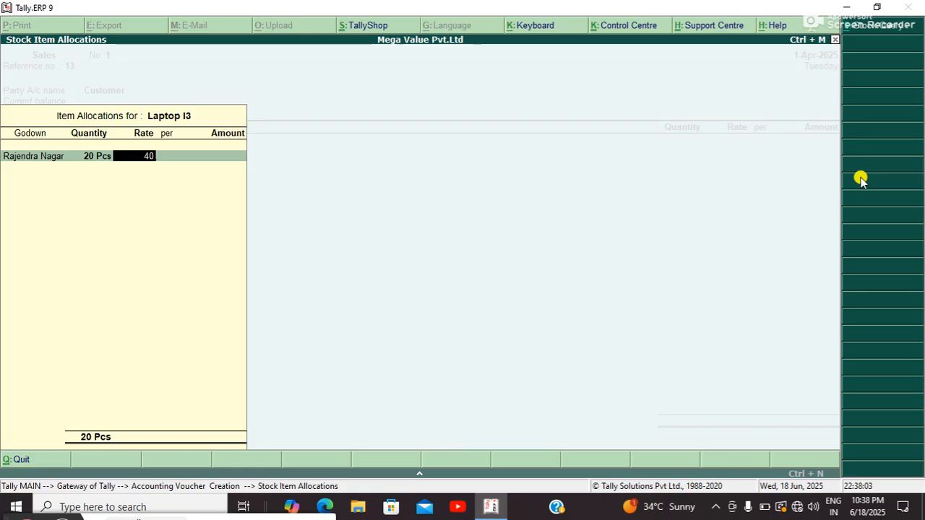
{"action": "key", "text": "Return"}
{"action": "key", "text": "Return"}
{"action": "key", "text": "Return"}
{"action": "key", "text": "Return"}
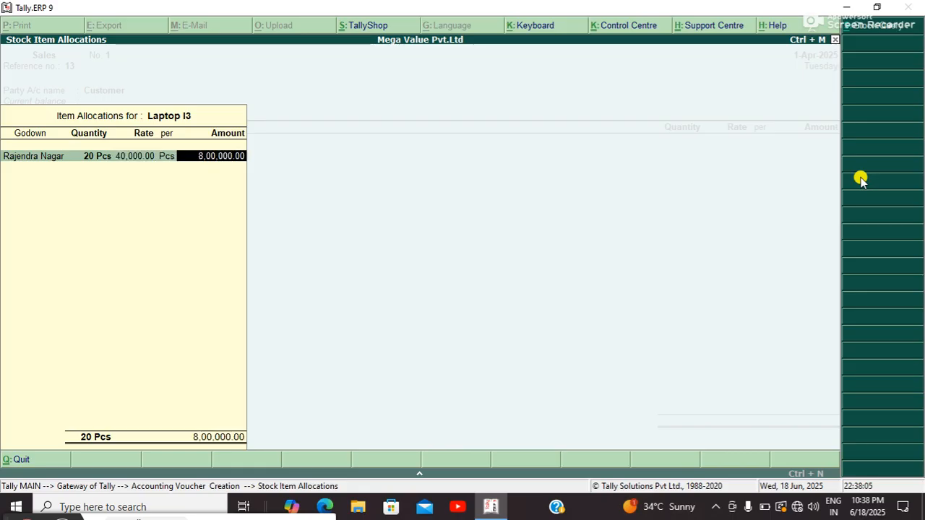
{"action": "key", "text": "Return"}
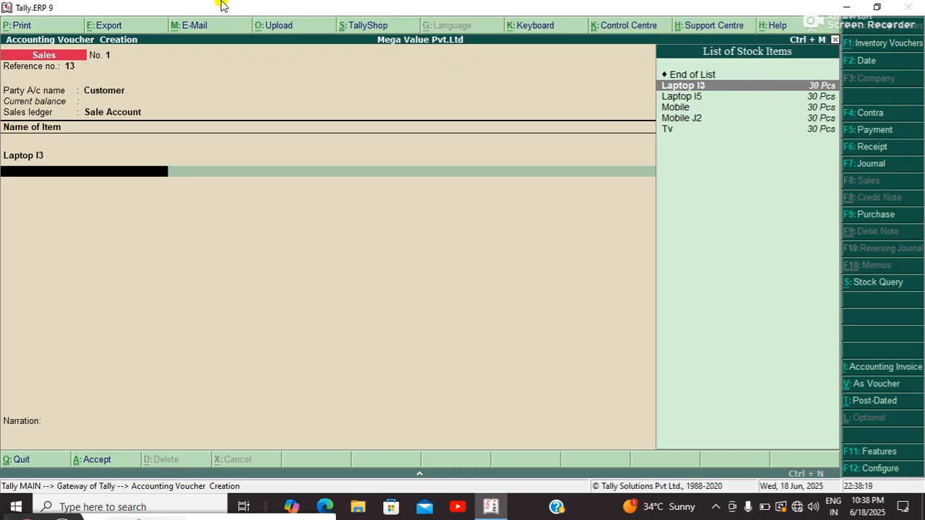
Add Laptop I5 to the sales voucher with 20 Pcs from the Rajendra Nagar godown at a rate of 55,000.
{"action": "left_click", "coordinate": [685, 97]}
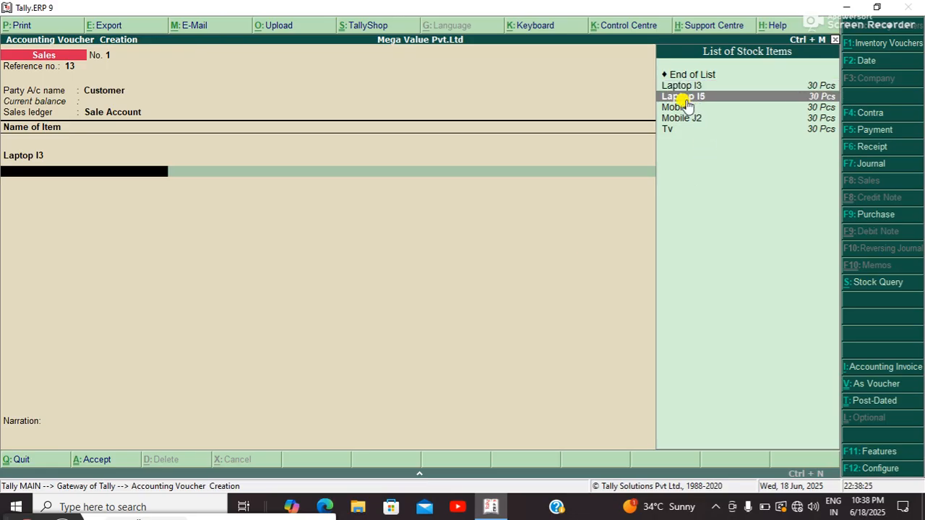
{"action": "left_click", "coordinate": [686, 100]}
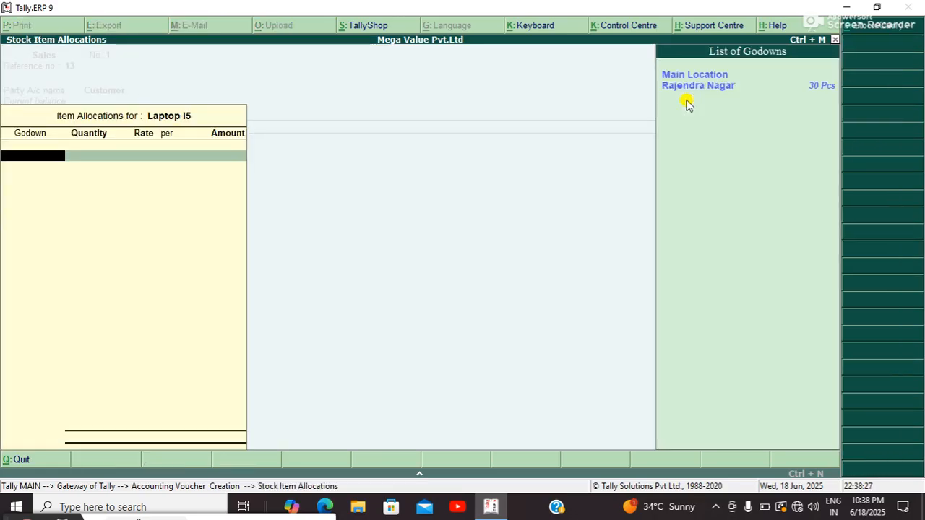
{"action": "key", "text": "Down"}
{"action": "key", "text": "Return"}
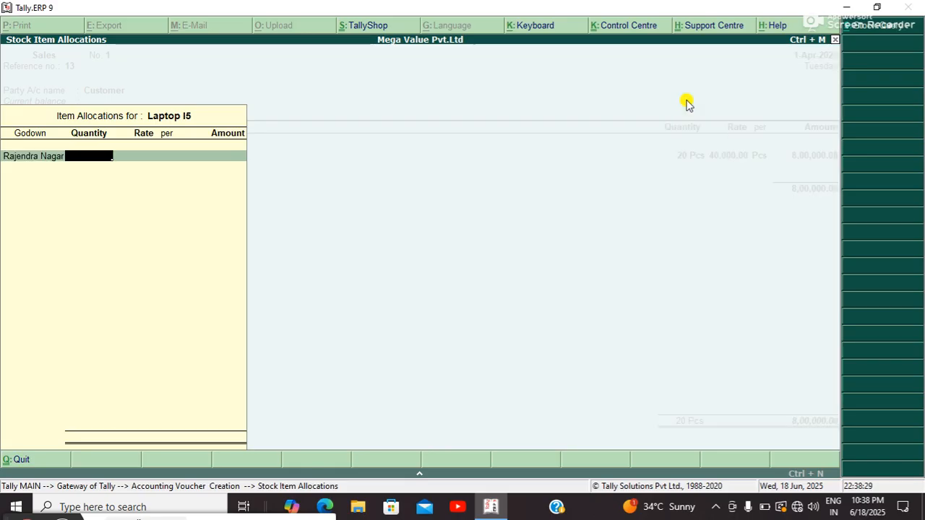
{"action": "type", "text": "20 Pcs"}
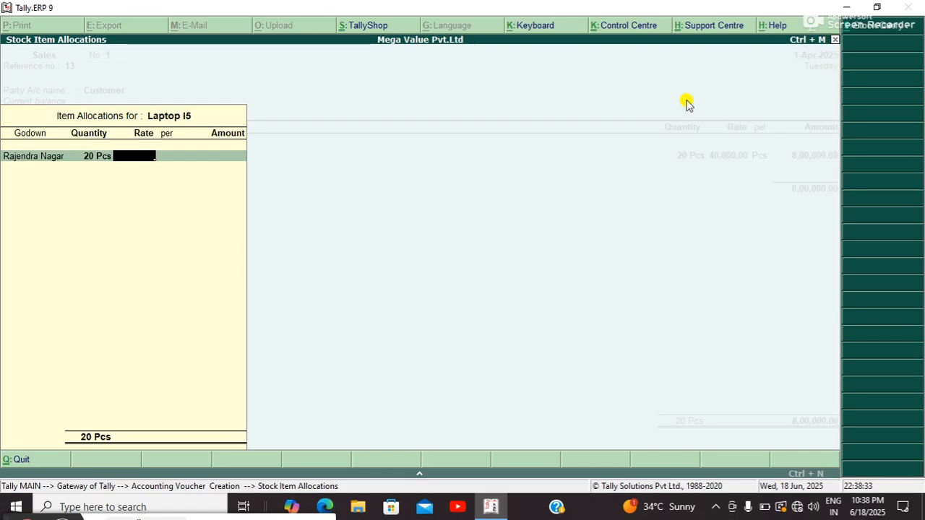
{"action": "type", "text": "55000"}
{"action": "key", "text": "Return"}
{"action": "key", "text": "Return"}
{"action": "key", "text": "Return"}
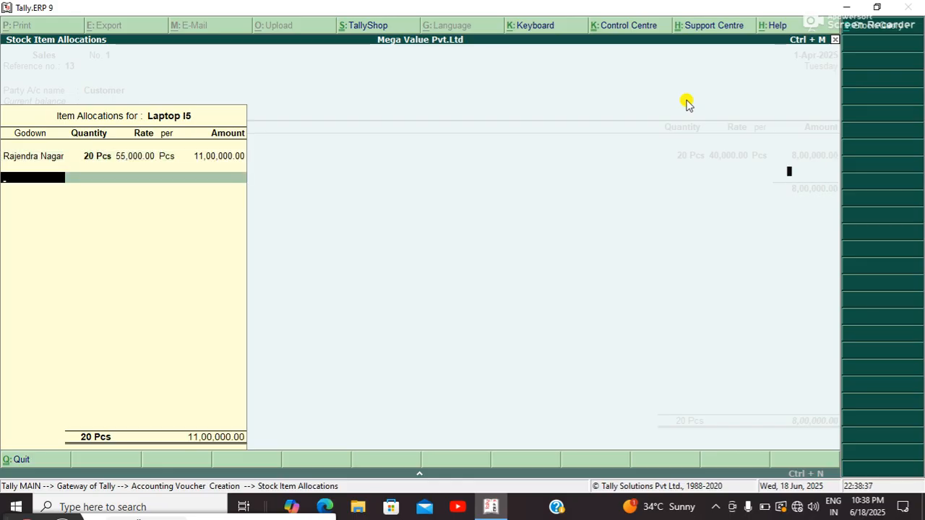
{"action": "key", "text": "Return"}
{"action": "key", "text": "Return"}
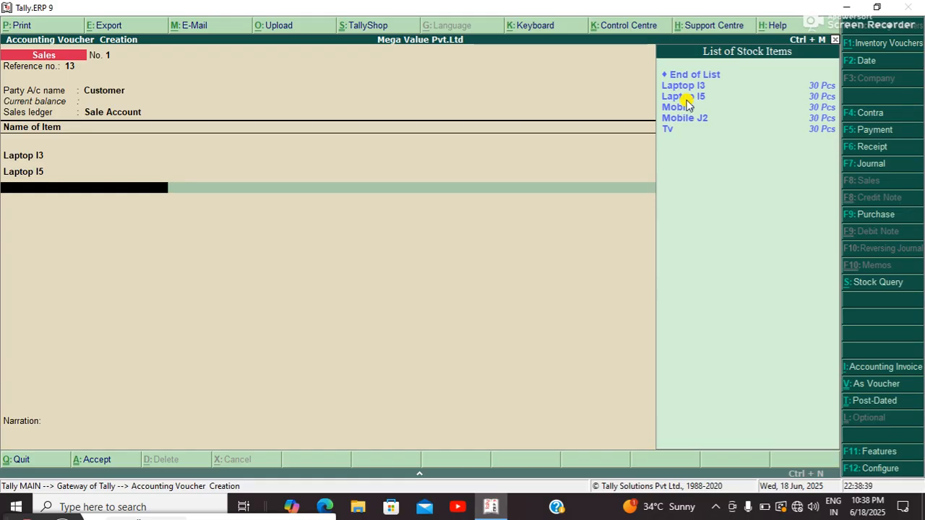
Add Mobile to the sales voucher with 20 Pcs from the Rajendra Nagar godown at a rate of 9,000.
{"action": "key", "text": "Down"}
{"action": "key", "text": "Down"}
{"action": "key", "text": "Down"}
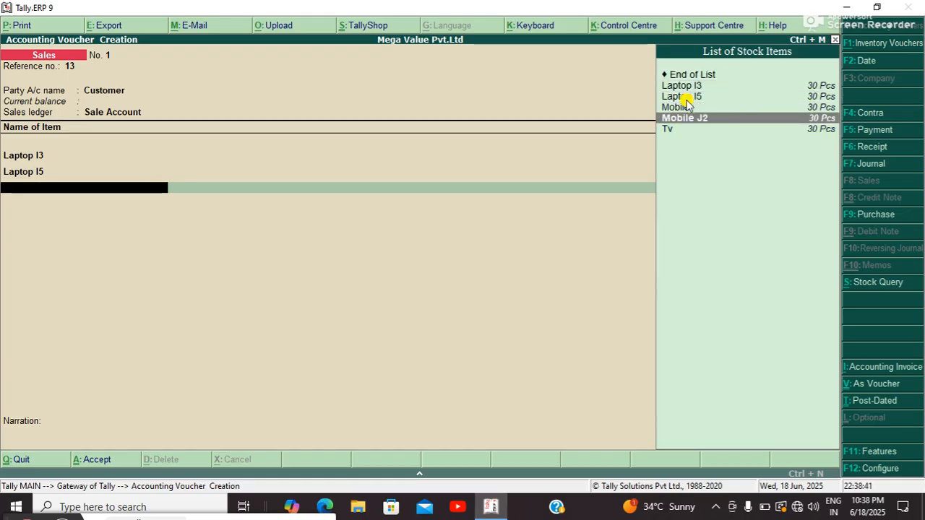
{"action": "key", "text": "Up"}
{"action": "key", "text": "Return"}
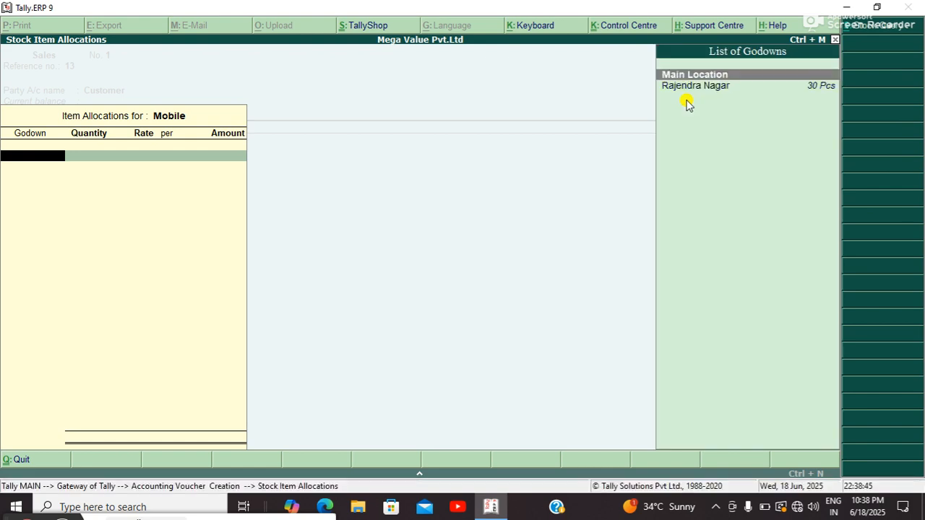
{"action": "key", "text": "Down"}
{"action": "key", "text": "Return"}
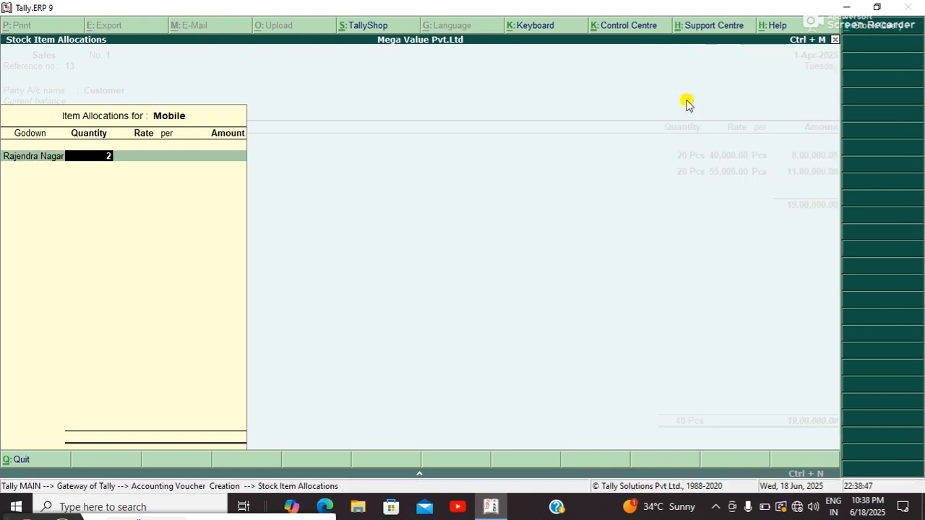
{"action": "type", "text": "20"}
{"action": "key", "text": "Return"}
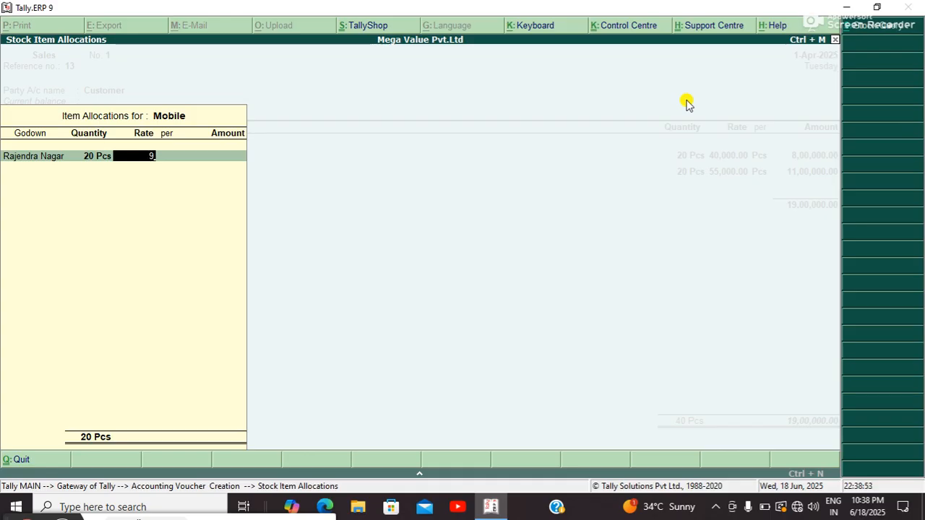
{"action": "type", "text": "9,000"}
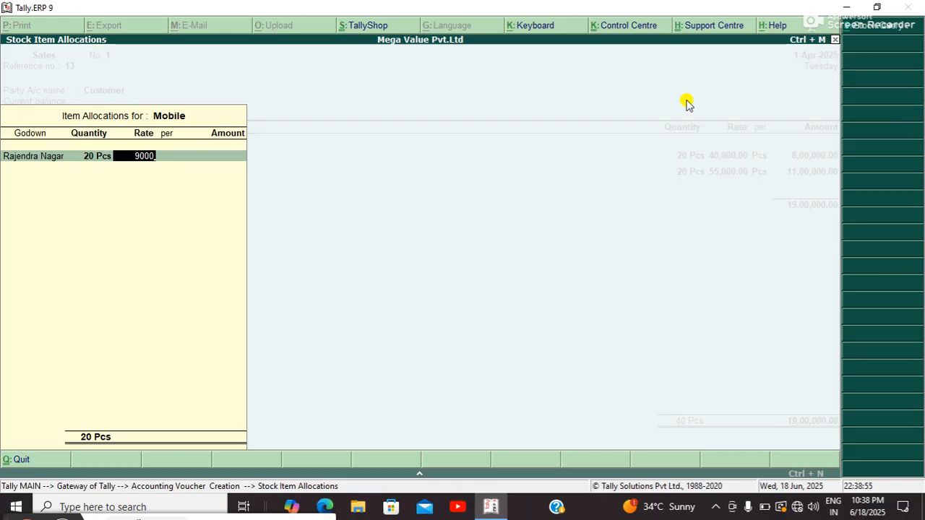
{"action": "key", "text": "Return"}
{"action": "key", "text": "Return"}
{"action": "key", "text": "Return"}
{"action": "key", "text": "Return"}
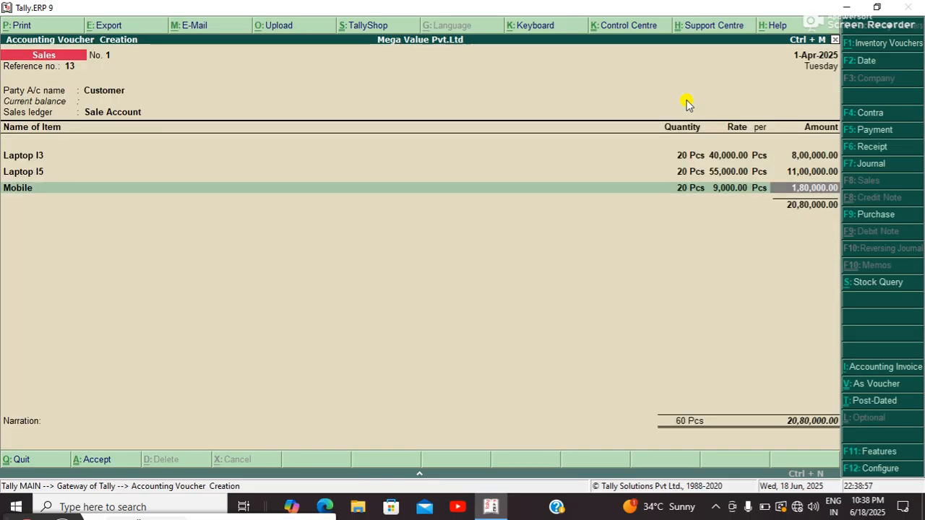
{"action": "key", "text": "Return"}
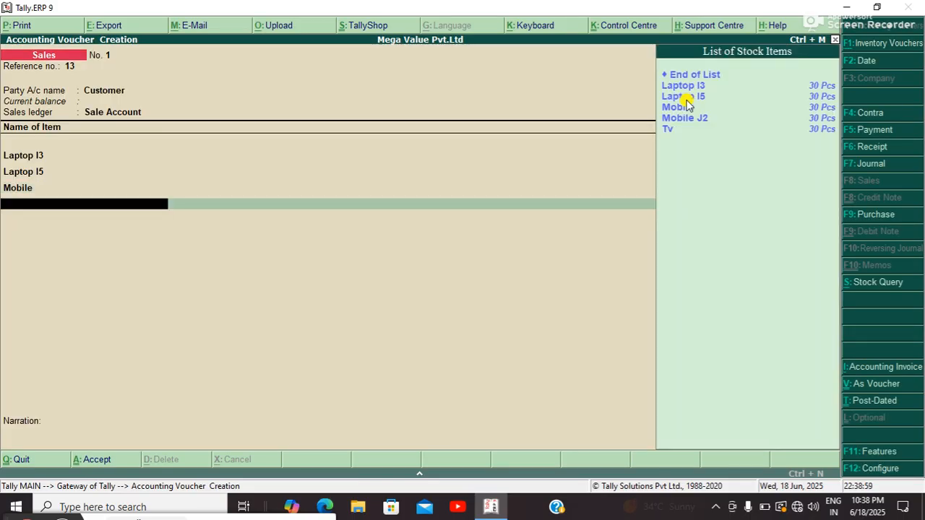
Add Mobile J2 to the sales voucher with 20 Pcs from the Rajendra Nagar godown at a rate of 9,900.
{"action": "key", "text": "Down"}
{"action": "key", "text": "Down"}
{"action": "key", "text": "Down"}
{"action": "key", "text": "Down"}
{"action": "key", "text": "Return"}
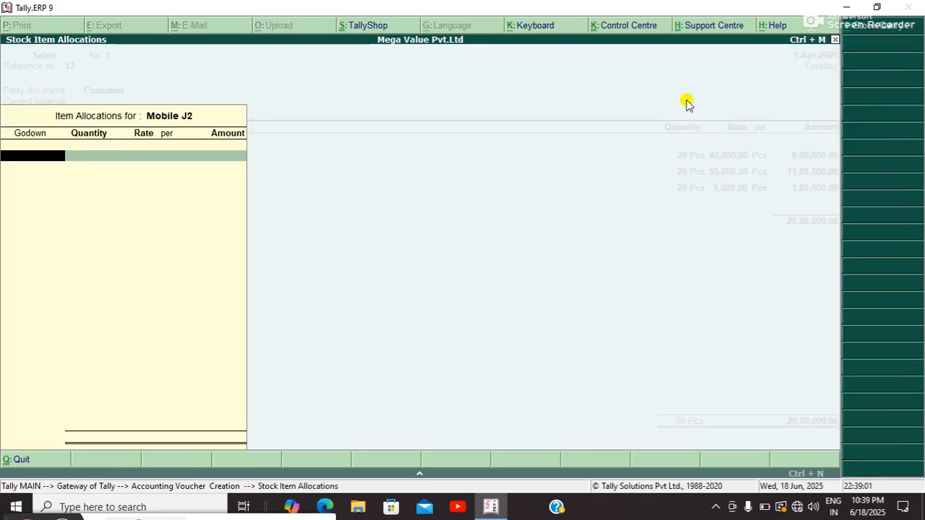
{"action": "key", "text": "Down"}
{"action": "key", "text": "Return"}
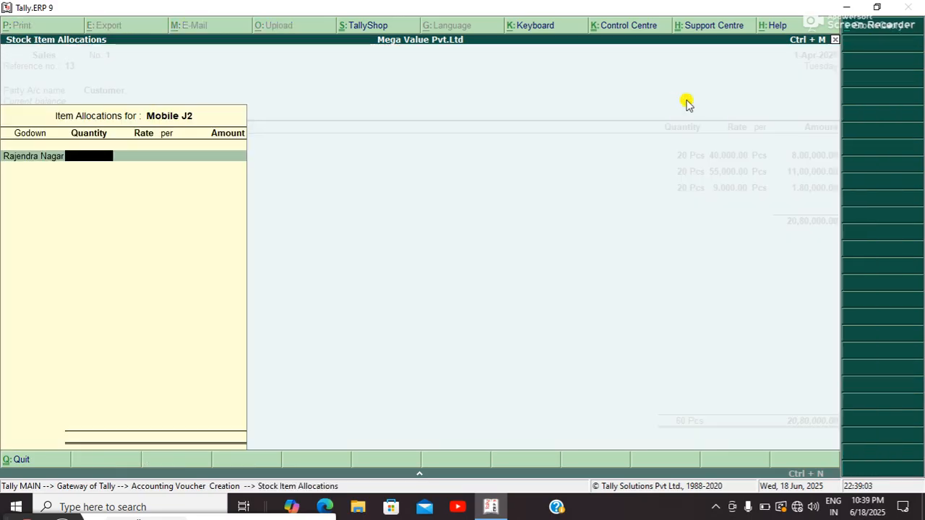
{"action": "type", "text": "20"}
{"action": "key", "text": "Return"}
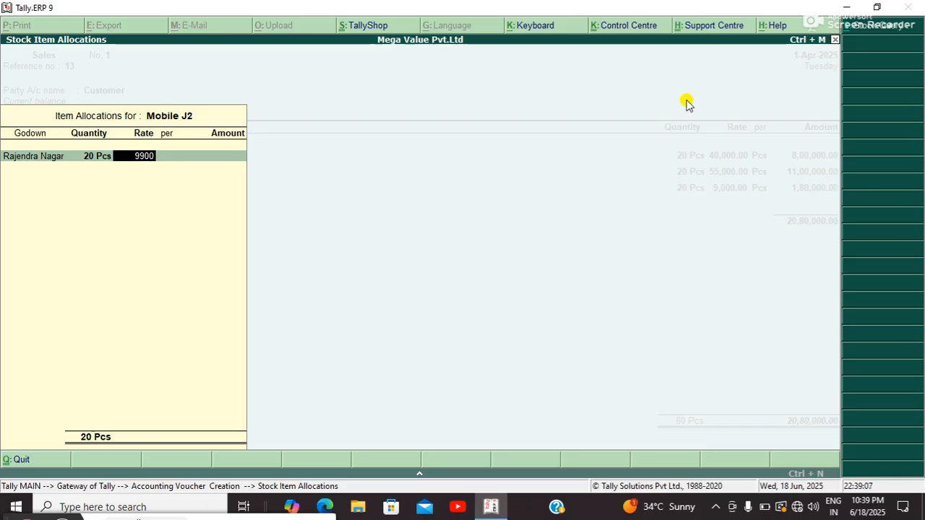
{"action": "type", "text": "9900"}
{"action": "key", "text": "Return"}
{"action": "key", "text": "Return"}
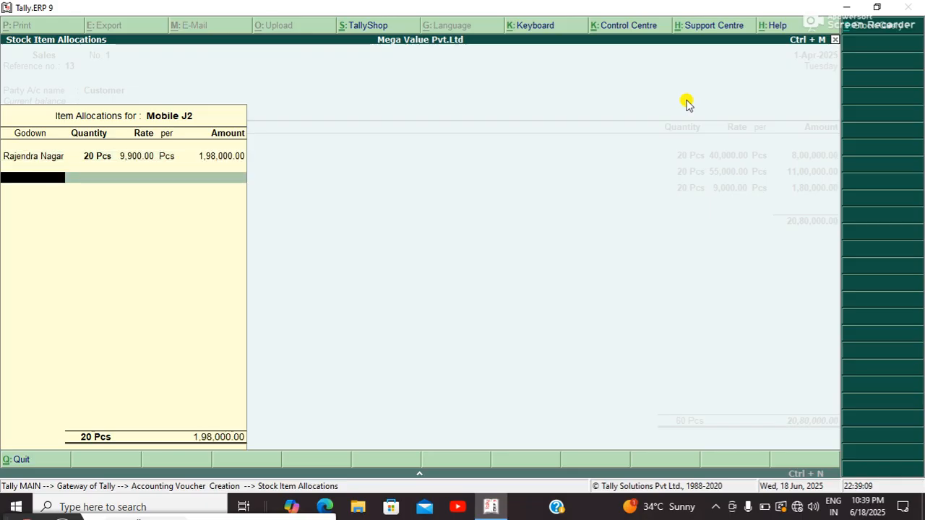
{"action": "key", "text": "Return"}
{"action": "key", "text": "Return"}
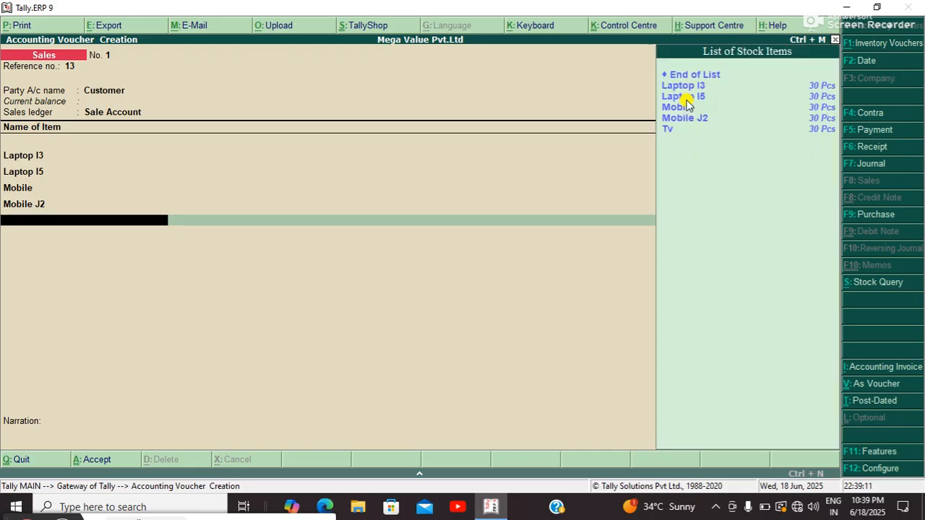
Add Tv to the sales voucher with 20 Pcs from the Rajendra Nagar godown at a rate of 8,800.
{"action": "key", "text": "Down"}
{"action": "key", "text": "Down"}
{"action": "key", "text": "Down"}
{"action": "key", "text": "Down"}
{"action": "key", "text": "Down"}
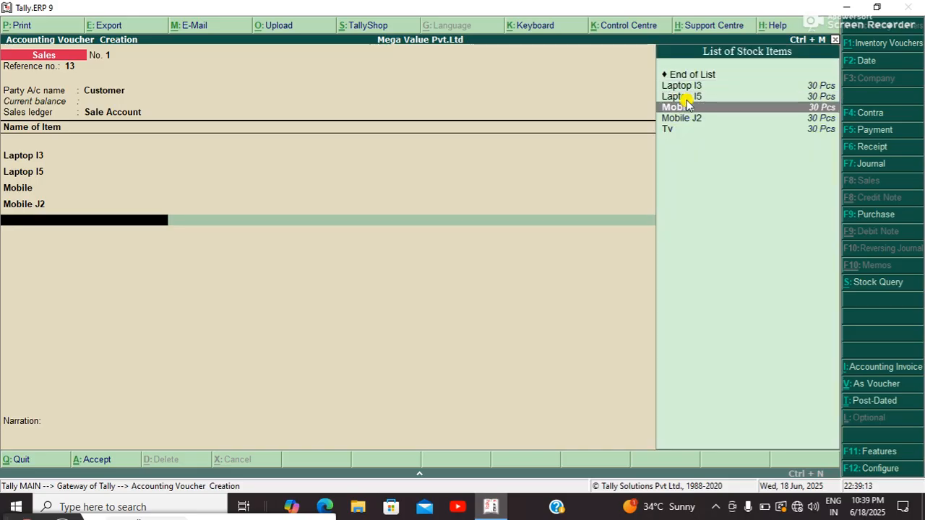
{"action": "key", "text": "Return"}
{"action": "key", "text": "Down"}
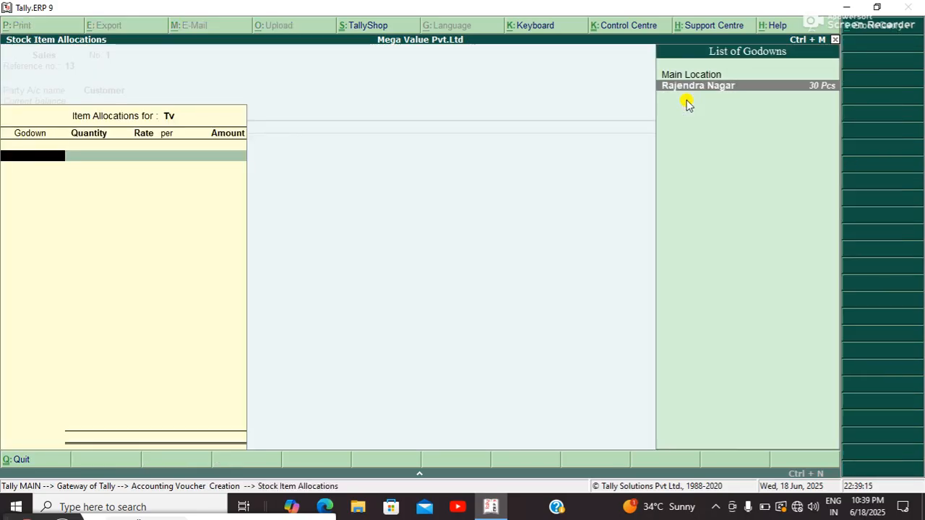
{"action": "key", "text": "Return"}
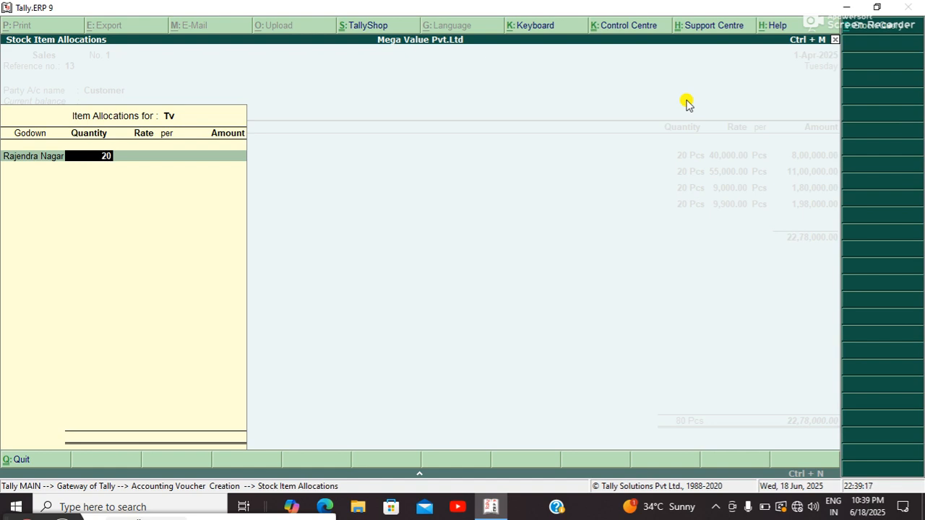
{"action": "type", "text": "20"}
{"action": "key", "text": "Return"}
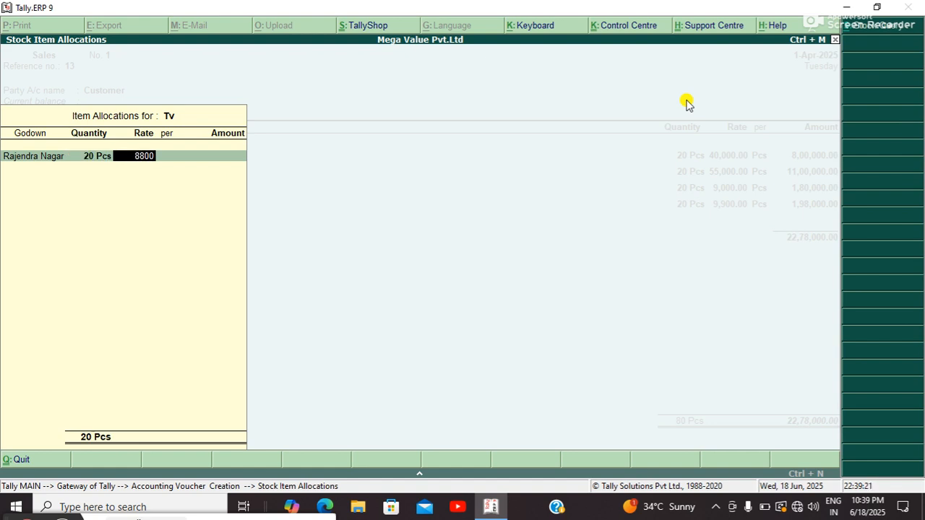
{"action": "key", "text": "Return"}
{"action": "key", "text": "Return"}
{"action": "key", "text": "Return"}
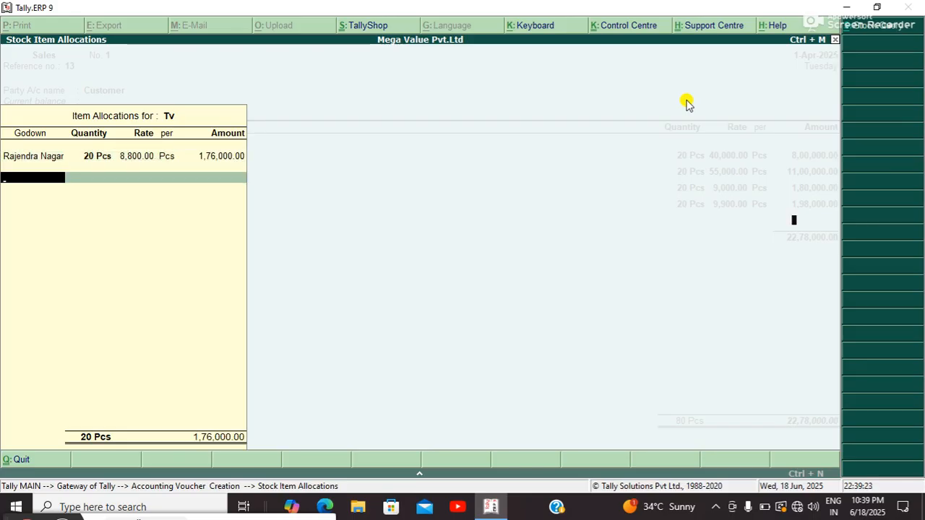
{"action": "key", "text": "Return"}
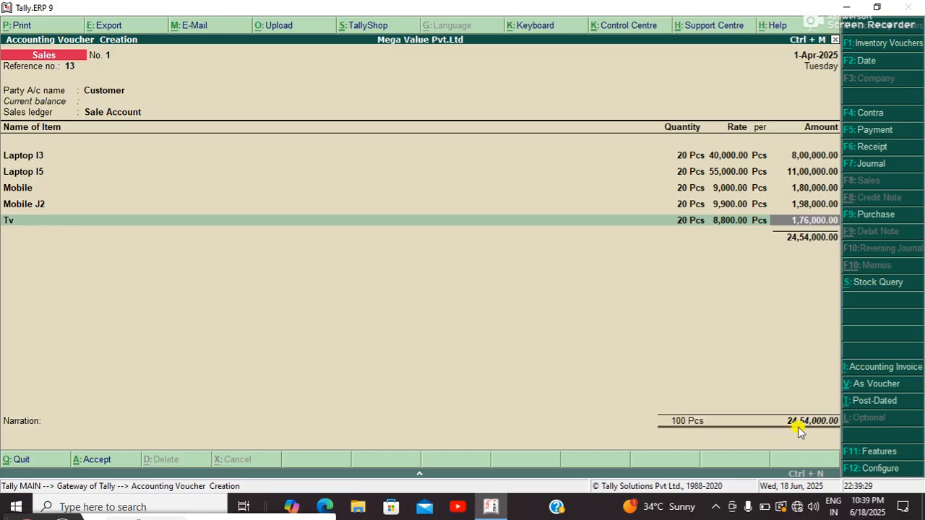
End the item list, leave the narration empty and save the sales voucher.
{"action": "key", "text": "Return"}
{"action": "key", "text": "Return"}
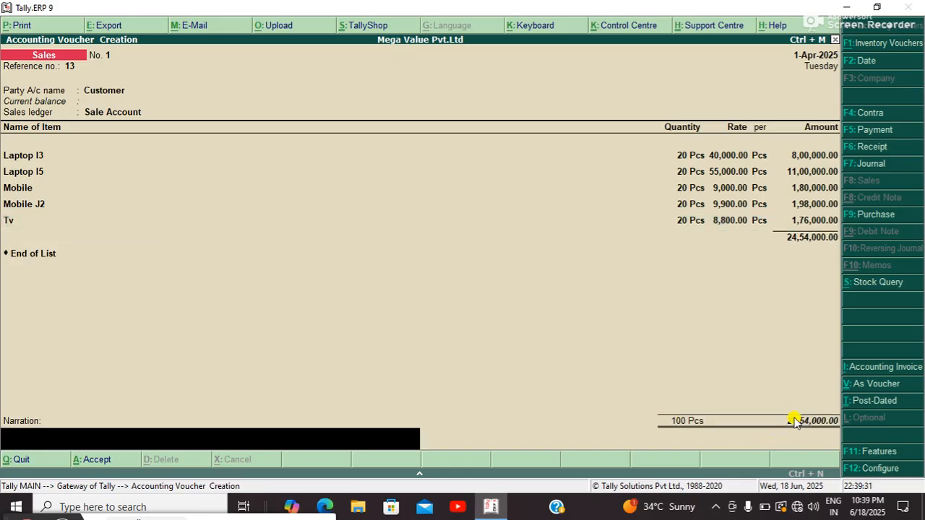
{"action": "key", "text": "Return"}
{"action": "key", "text": "Return"}
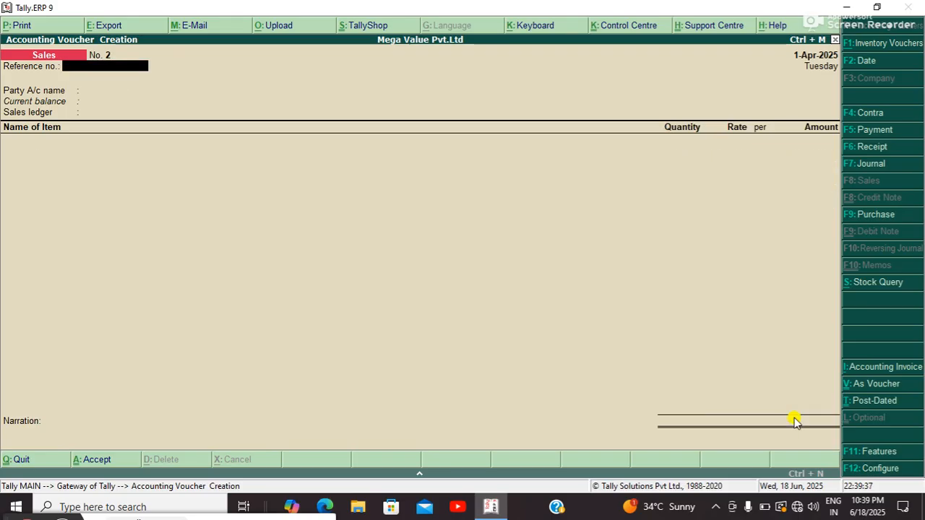
Start a receipt voucher with Cash as the account and select Customer as the ledger in the particulars.
{"action": "left_click", "coordinate": [855, 149]}
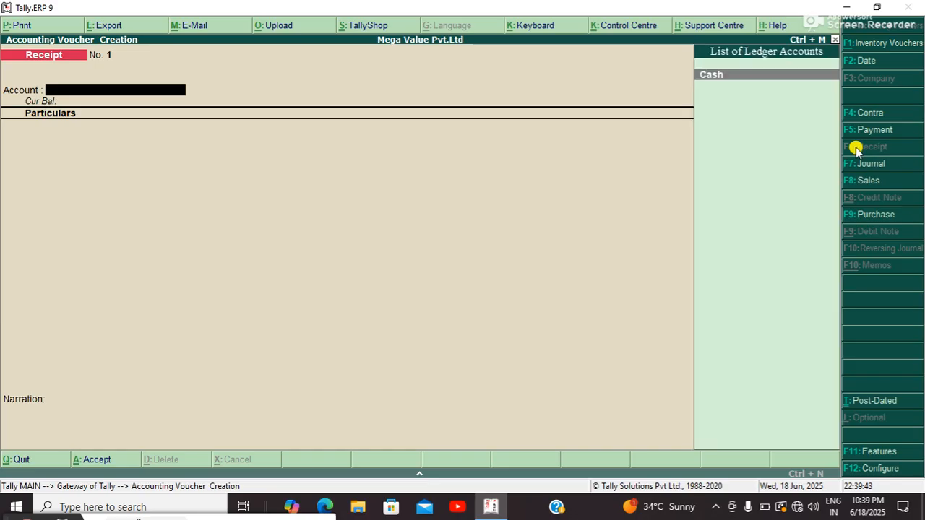
{"action": "key", "text": "Return"}
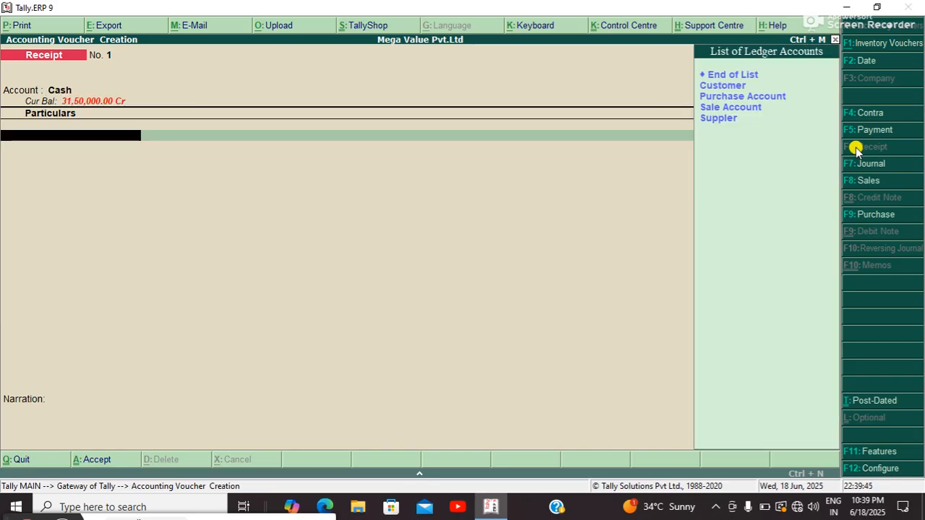
{"action": "key", "text": "Down"}
{"action": "key", "text": "Down"}
{"action": "key", "text": "Down"}
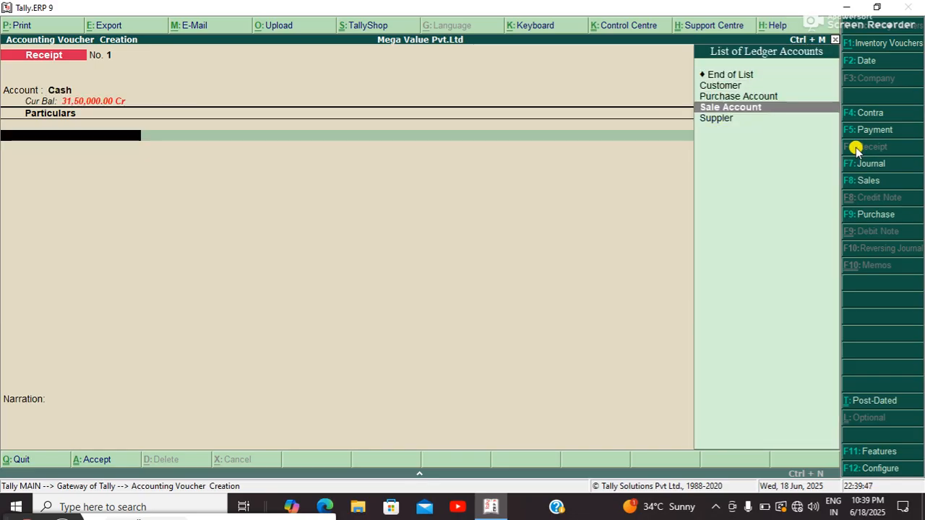
{"action": "key", "text": "Up"}
{"action": "key", "text": "Up"}
{"action": "key", "text": "Return"}
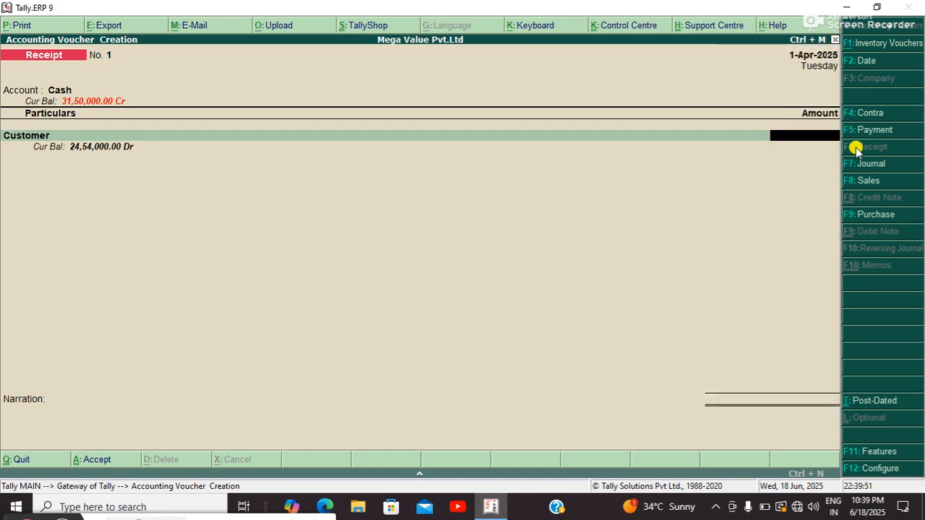
Enter 24,54,000 as the amount received from Customer, leave the narration empty and save the receipt voucher.
{"action": "type", "text": "2454000"}
{"action": "key", "text": "Return"}
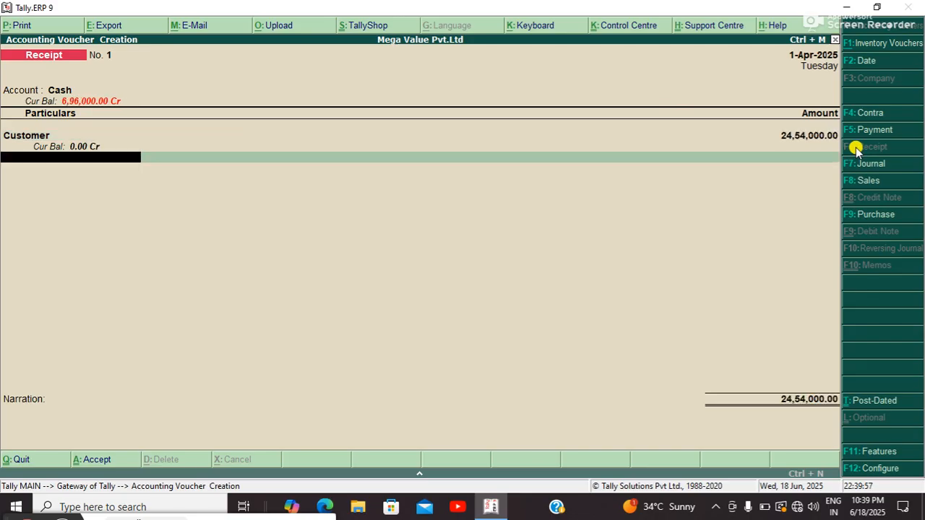
{"action": "key", "text": "Return"}
{"action": "key", "text": "Return"}
{"action": "key", "text": "Return"}
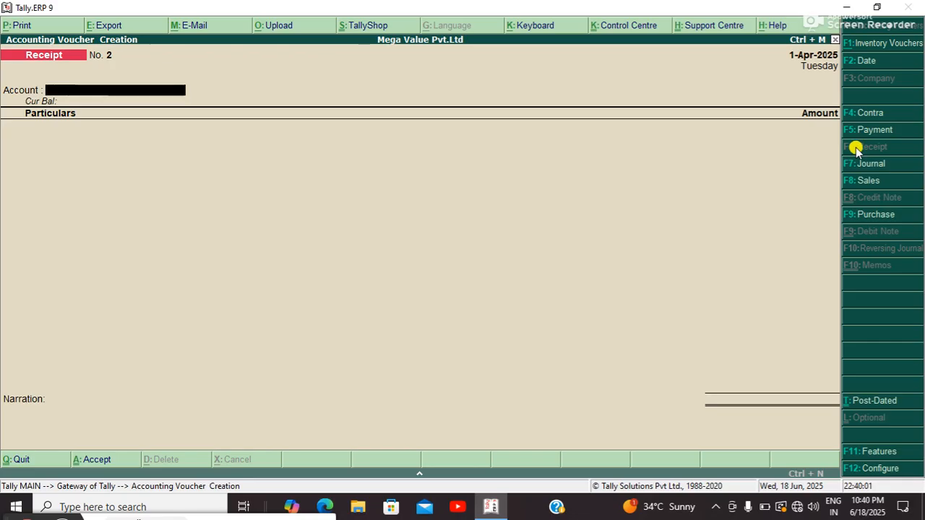
Leave voucher entry and display the company's Day Book.
{"action": "key", "text": "Escape"}
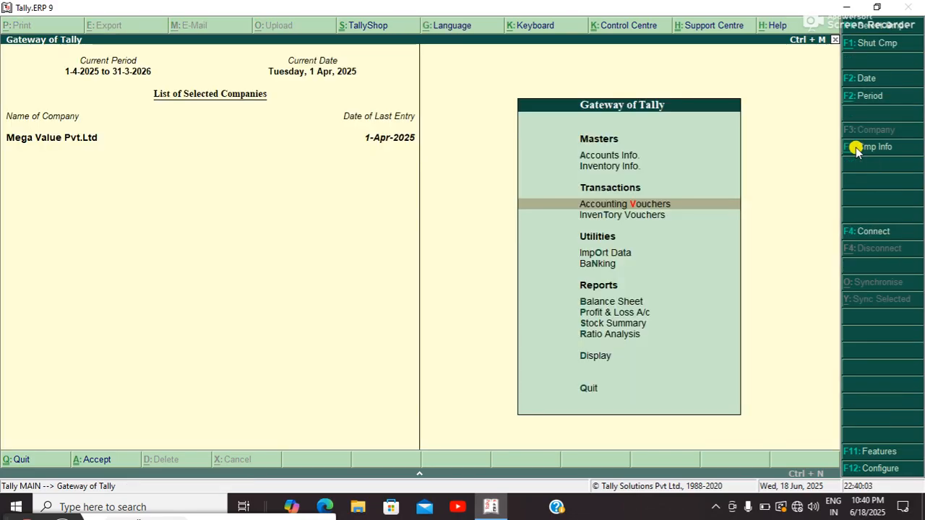
{"action": "key", "text": "Down"}
{"action": "key", "text": "Down"}
{"action": "key", "text": "Down"}
{"action": "key", "text": "Down"}
{"action": "key", "text": "Down"}
{"action": "key", "text": "Down"}
{"action": "key", "text": "Down"}
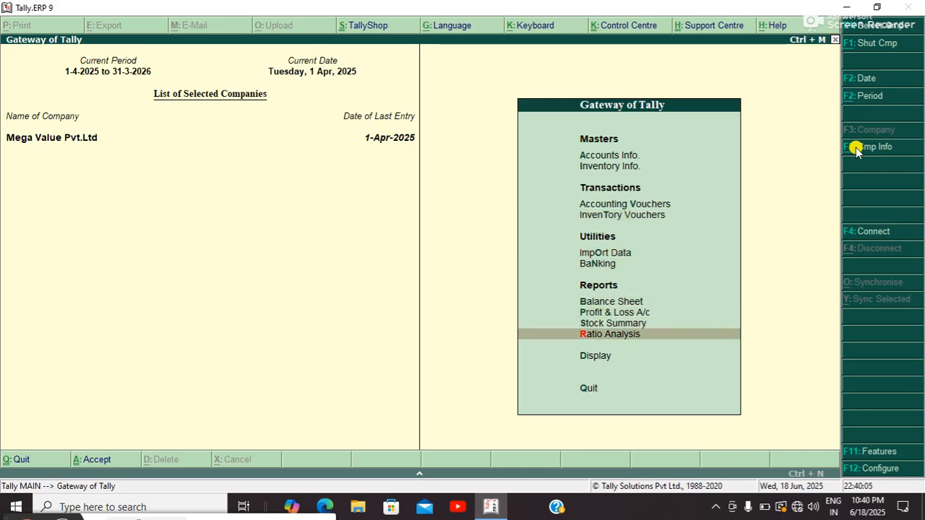
{"action": "key", "text": "Down"}
{"action": "key", "text": "Down"}
{"action": "key", "text": "Up"}
{"action": "key", "text": "Return"}
{"action": "key", "text": "Down"}
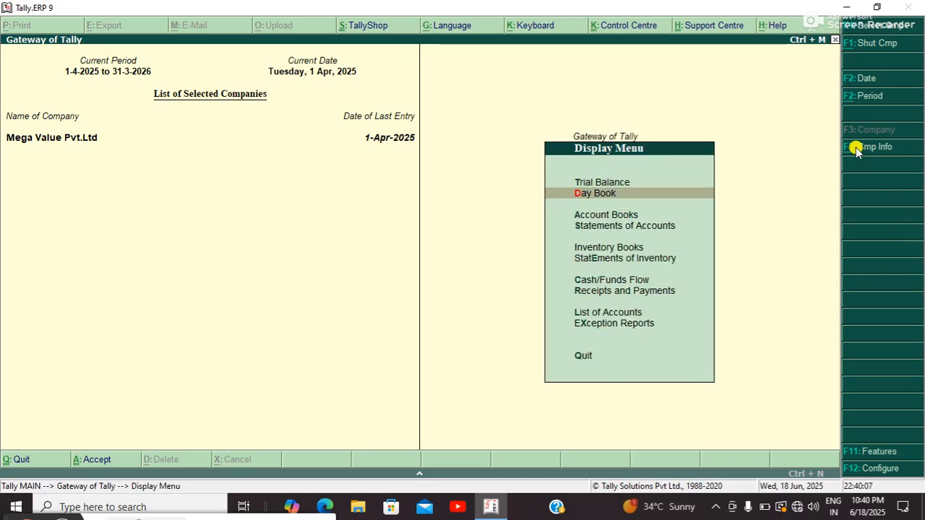
{"action": "key", "text": "Return"}
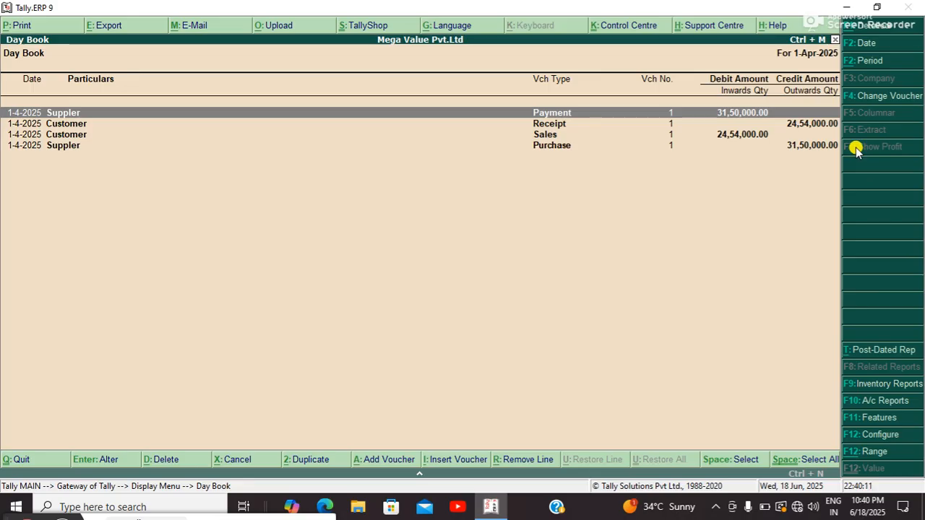
Open the Customer sales voucher from the Day Book.
{"action": "key", "text": "Down"}
{"action": "key", "text": "Down"}
{"action": "key", "text": "Return"}
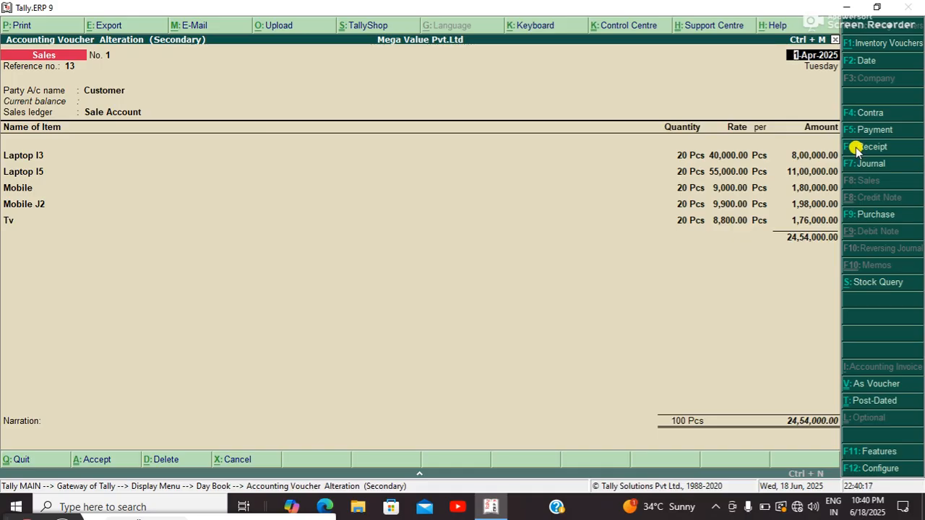
{"action": "key", "text": "super"}
{"action": "left_click", "coordinate": [670, 186]}
{"action": "left_click", "coordinate": [670, 186]}
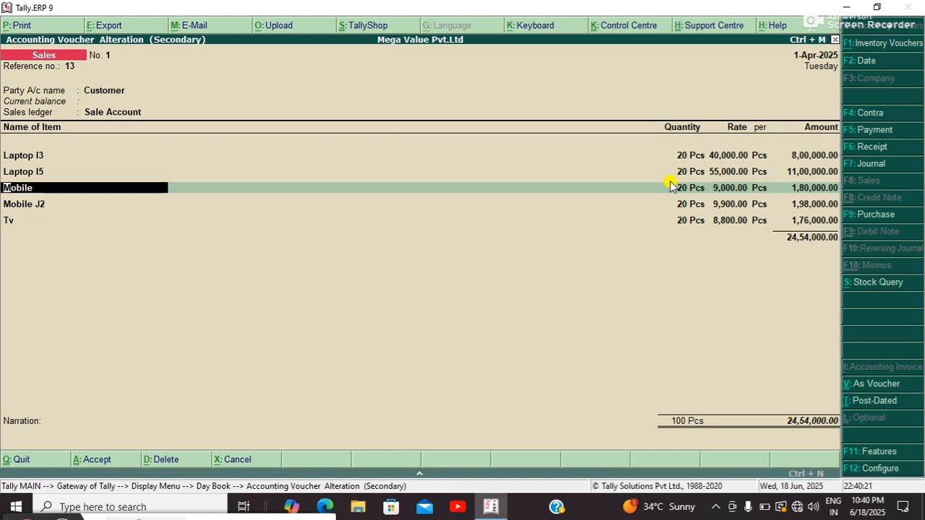
Preview the sales voucher's invoice, examine it enlarged and print it.
{"action": "key", "text": "alt+p"}
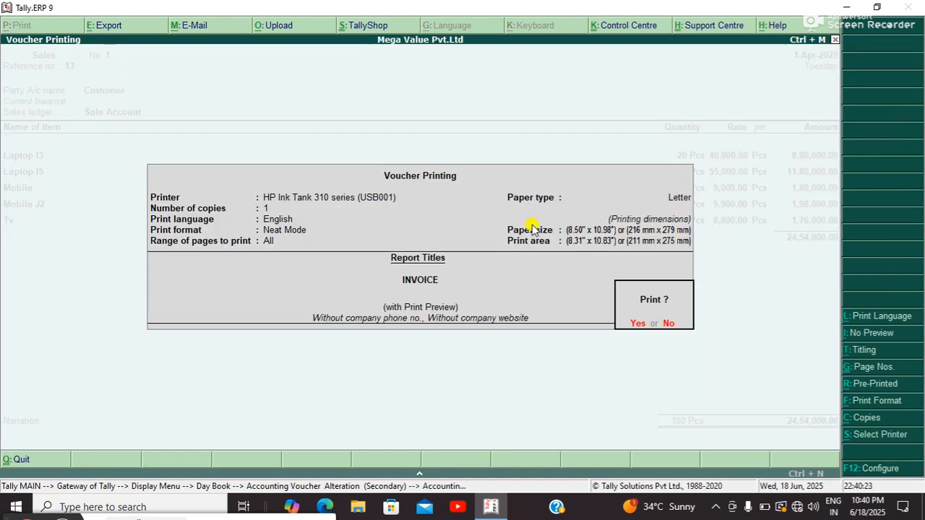
{"action": "key", "text": "Return"}
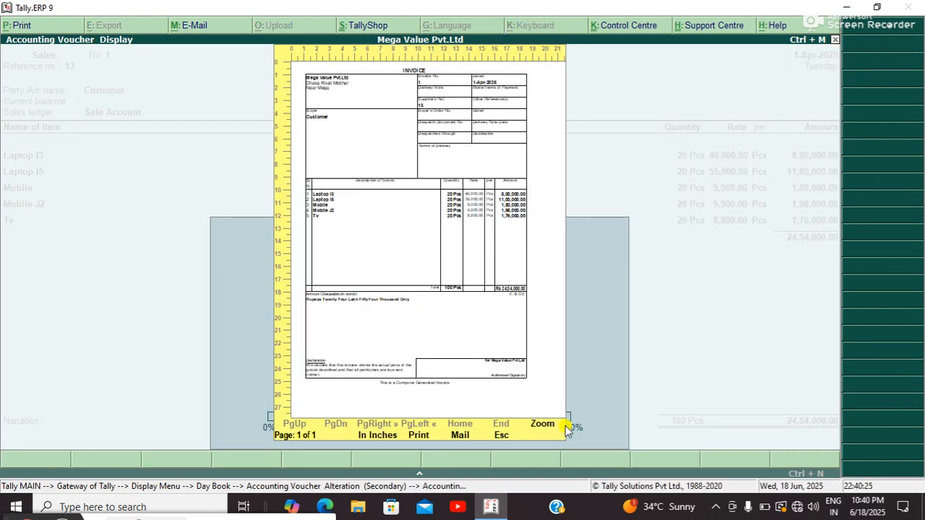
{"action": "left_click", "coordinate": [543, 426]}
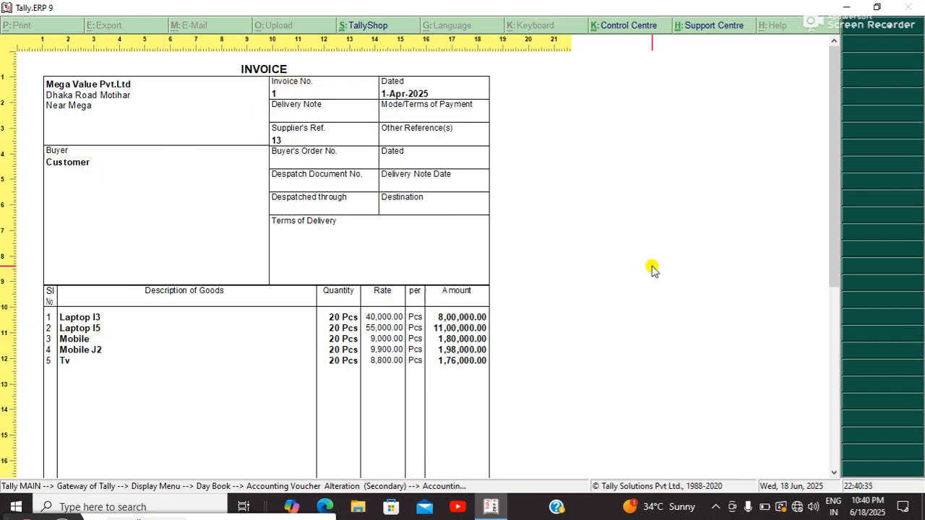
{"action": "mouse_move", "coordinate": [841, 151]}
{"action": "left_mouse_down"}
{"action": "mouse_move", "coordinate": [838, 332]}
{"action": "mouse_move", "coordinate": [844, 135]}
{"action": "left_mouse_up"}
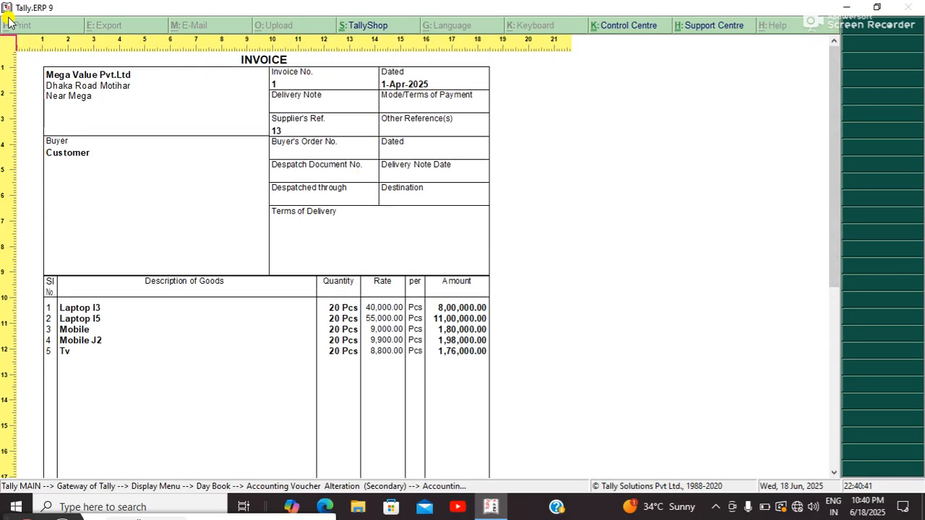
{"action": "left_click", "coordinate": [244, 252]}
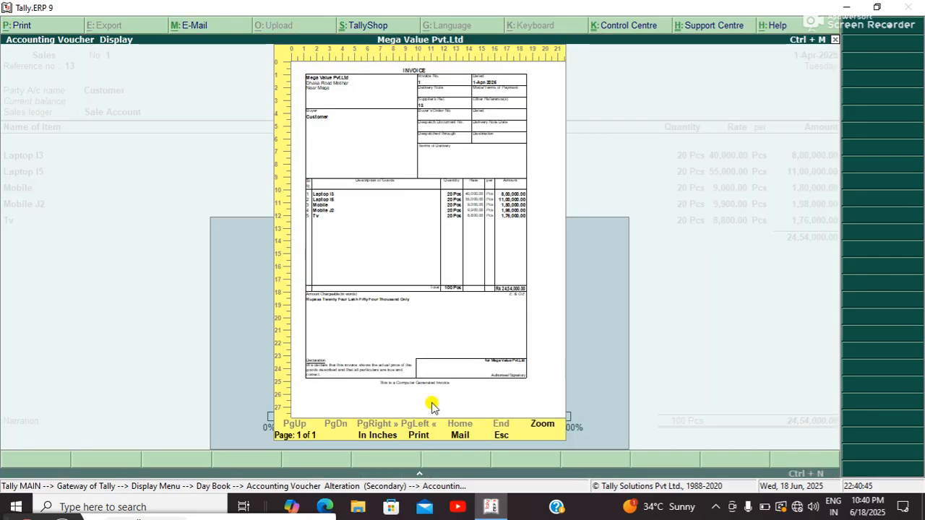
{"action": "left_click", "coordinate": [419, 434]}
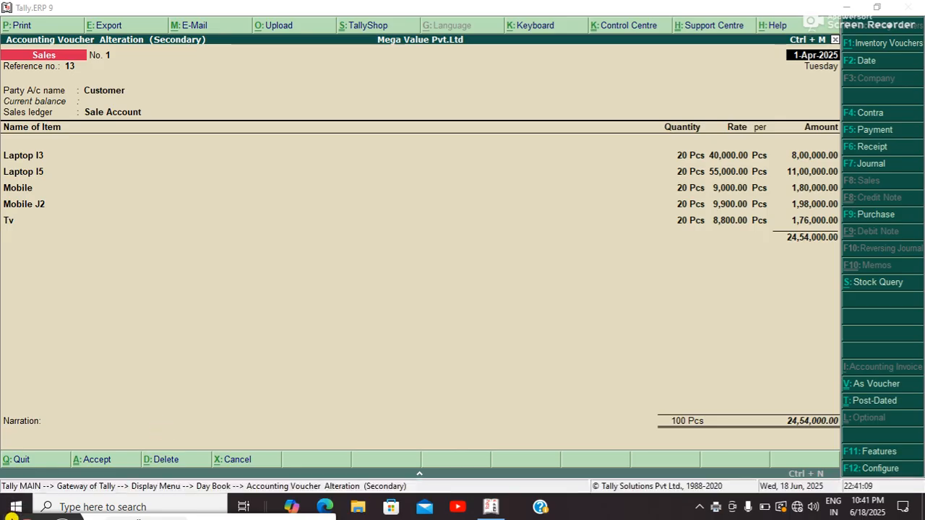
{"action": "left_click_drag", "start_coordinate": [8, 514], "coordinate": [104, 347]}
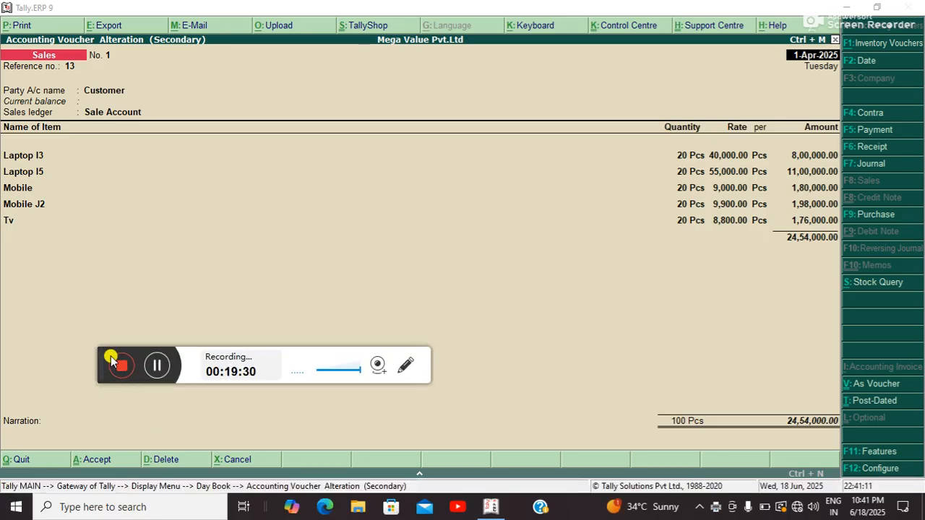